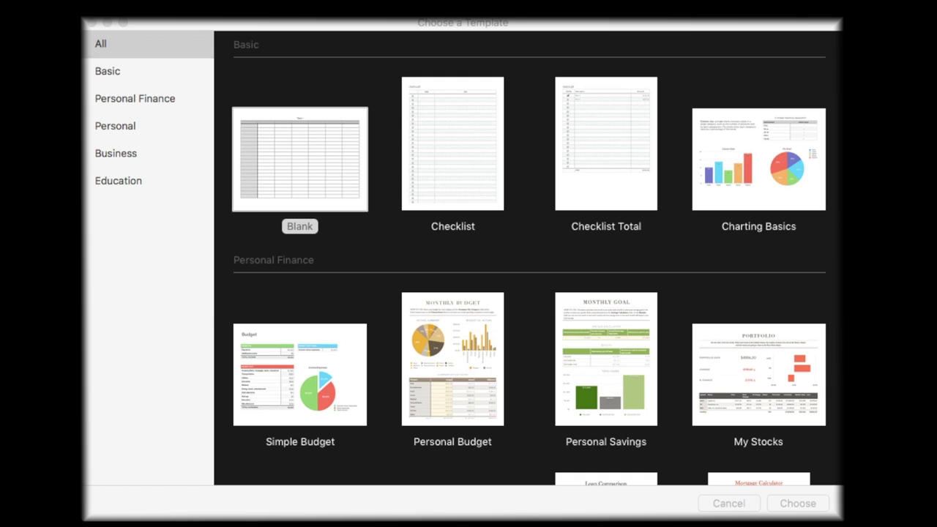
Create a spreadsheet from the Blank template and shrink its table to six rows.
left_click(273, 135)
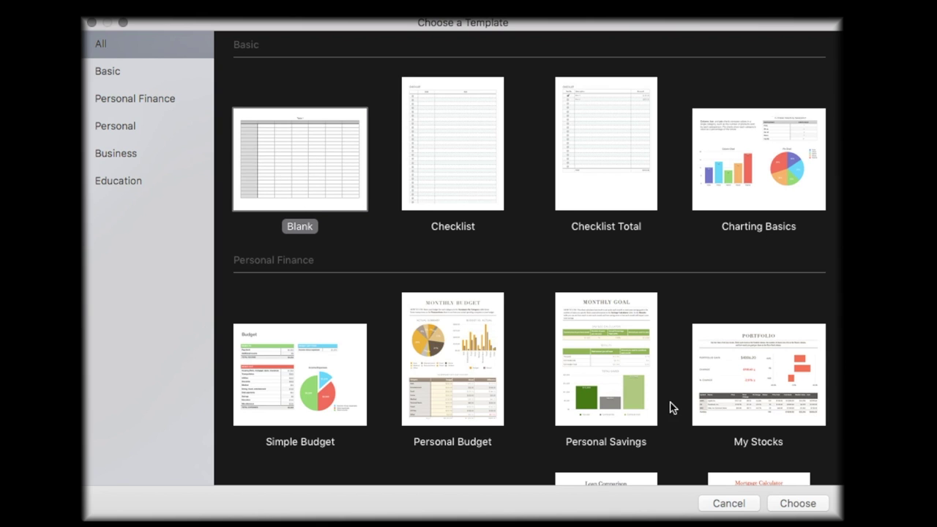
left_click(798, 504)
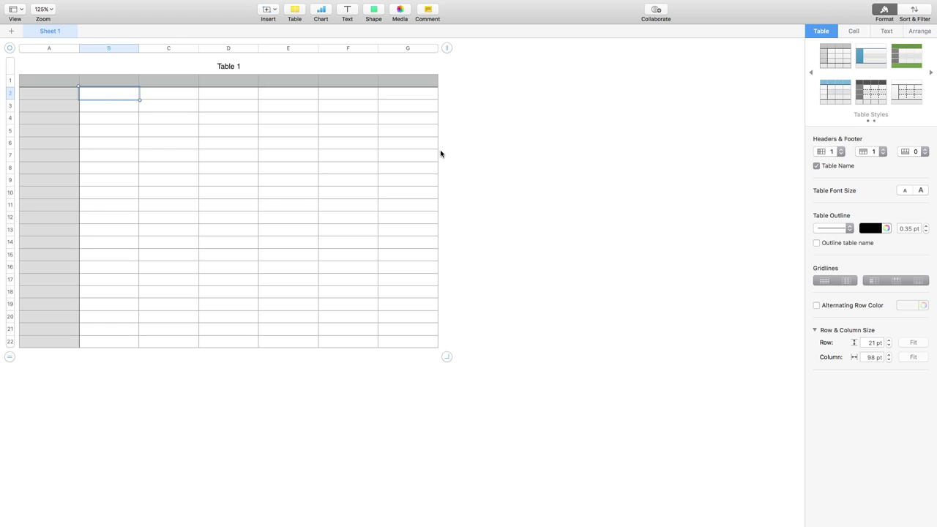
left_click(11, 358)
left_click_drag(11, 358, 12, 175)
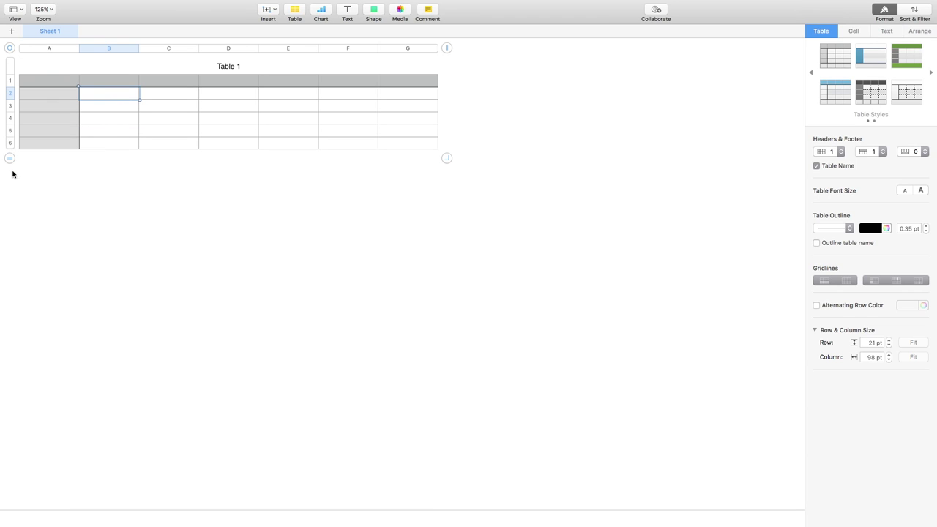
Extend the table to ten columns (A to J) and nine rows.
mouse_move(448, 48)
left_mouse_down()
mouse_move(502, 50)
mouse_move(397, 48)
mouse_move(517, 52)
mouse_move(456, 52)
left_mouse_up()
left_click(448, 49)
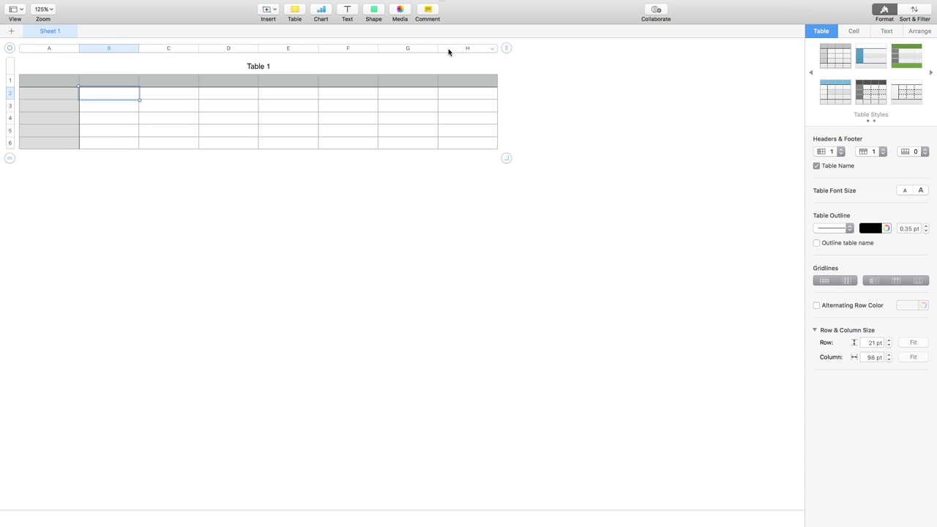
left_click(11, 161)
left_click(10, 174)
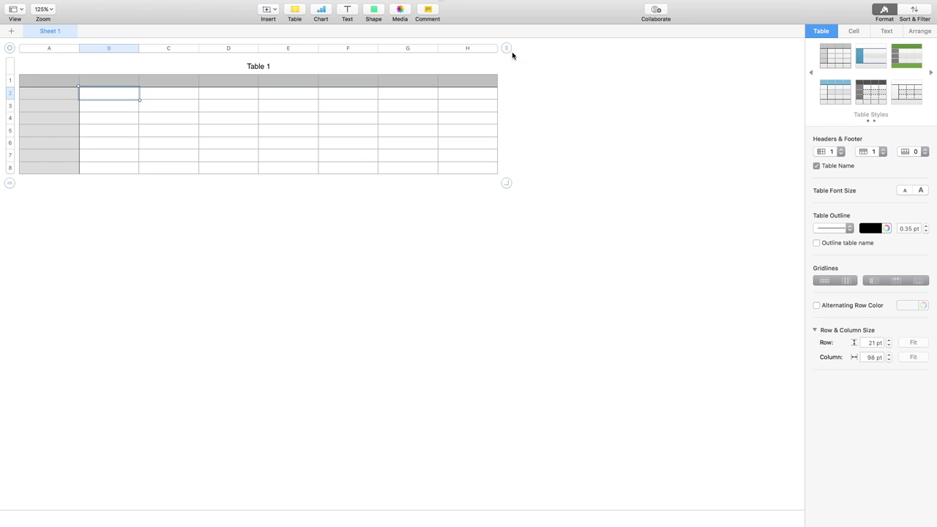
left_click(510, 50)
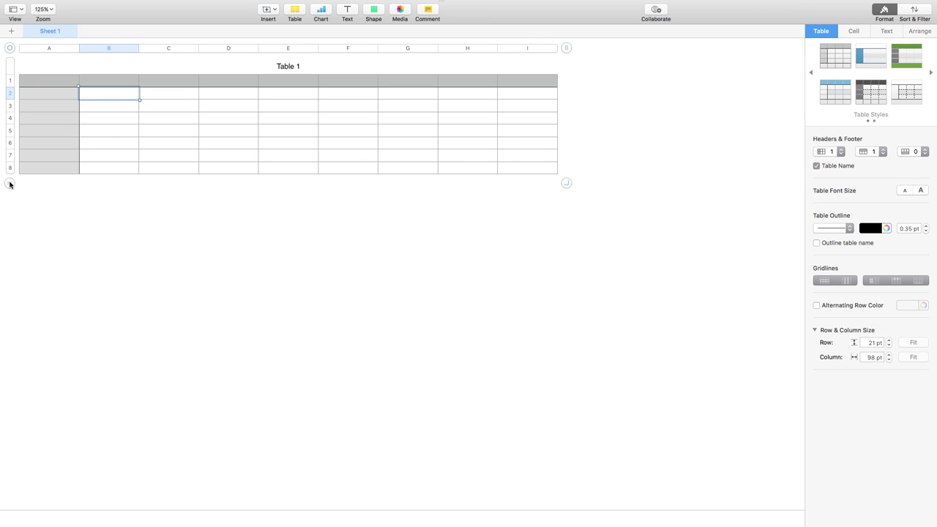
left_click(10, 184)
left_click(565, 49)
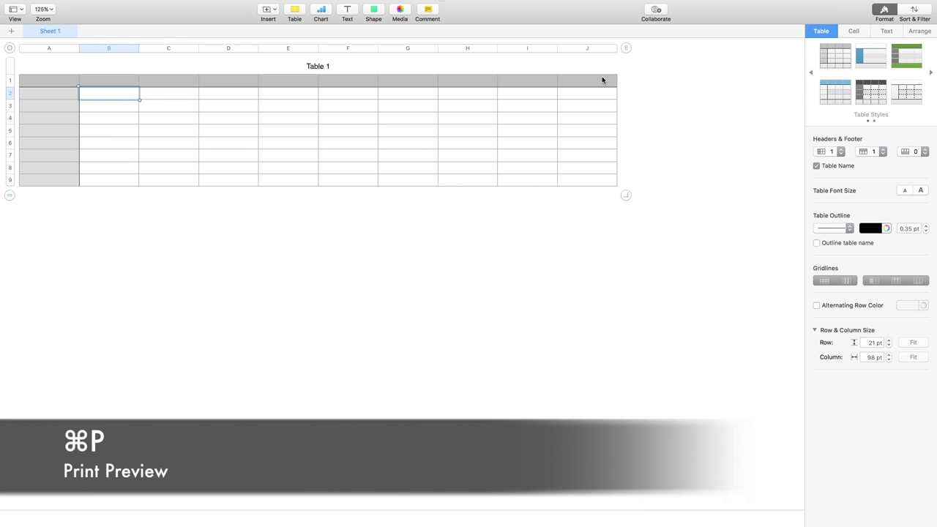
Bring up the print preview and set the A4 page orientation to landscape.
key("super+p")
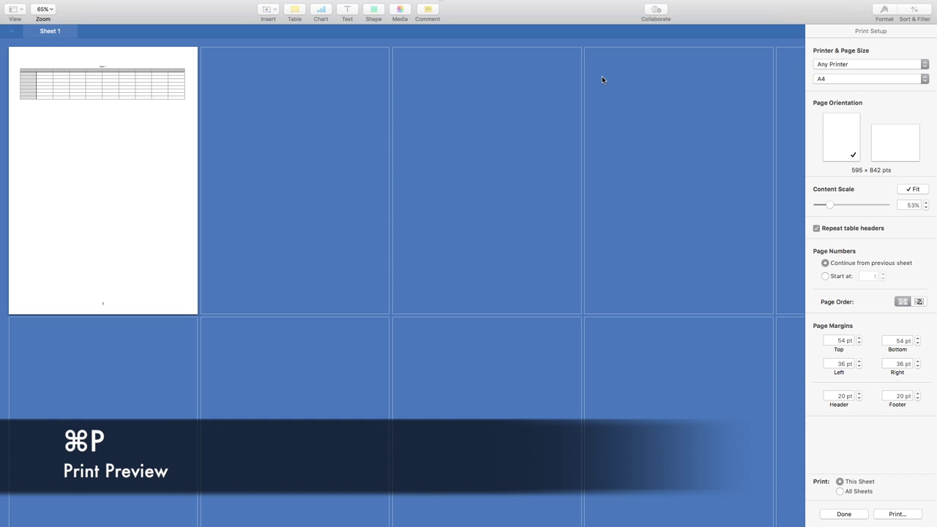
left_click(893, 150)
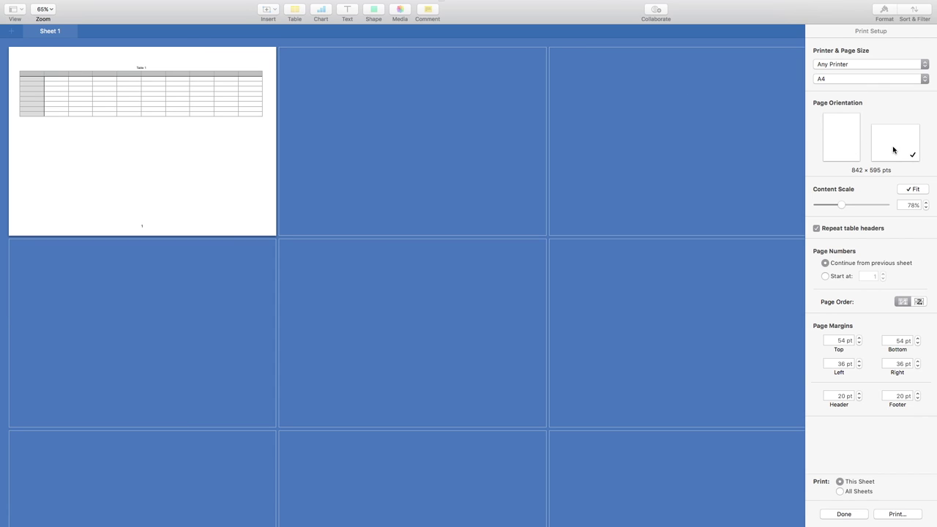
left_click(848, 151)
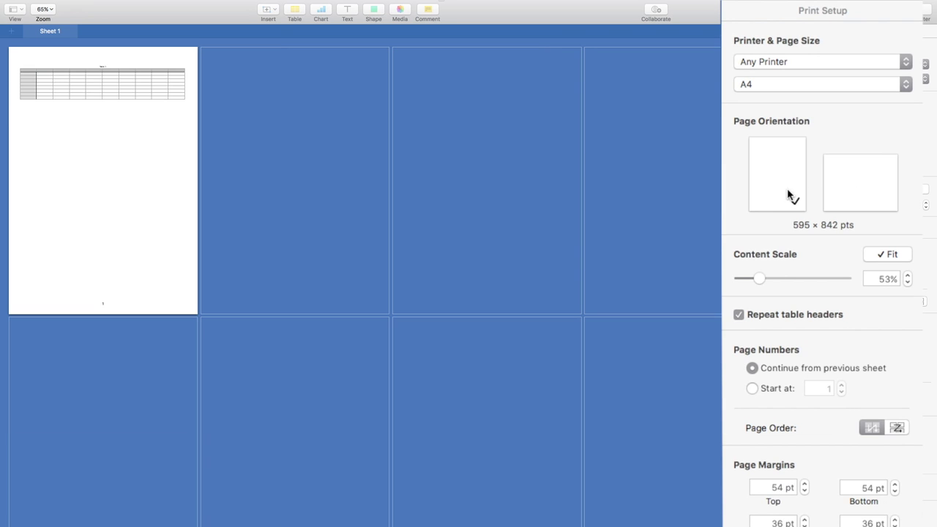
left_click(898, 150)
left_click(772, 196)
left_click(845, 194)
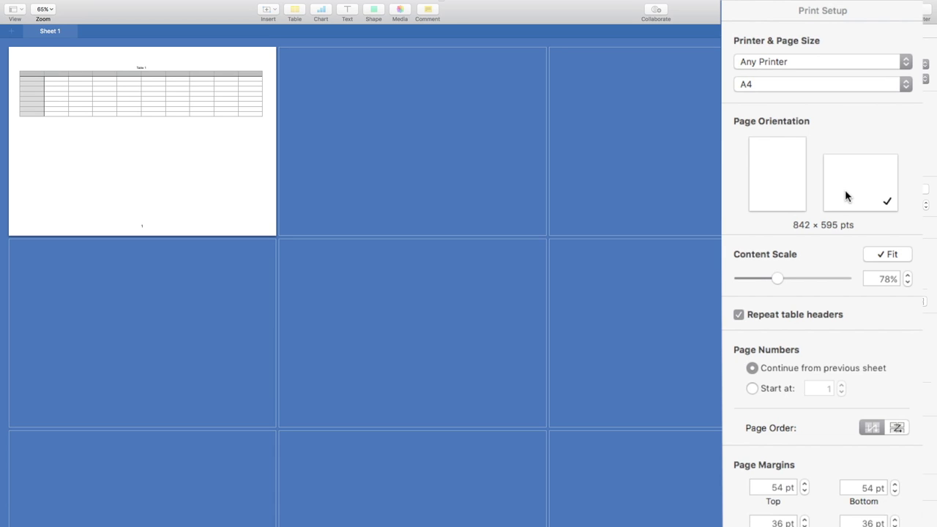
Set the print content scale to 77% and finish the print setup.
left_click(880, 257)
left_click(881, 257)
mouse_move(780, 278)
left_mouse_down()
mouse_move(824, 275)
mouse_move(779, 280)
left_mouse_up()
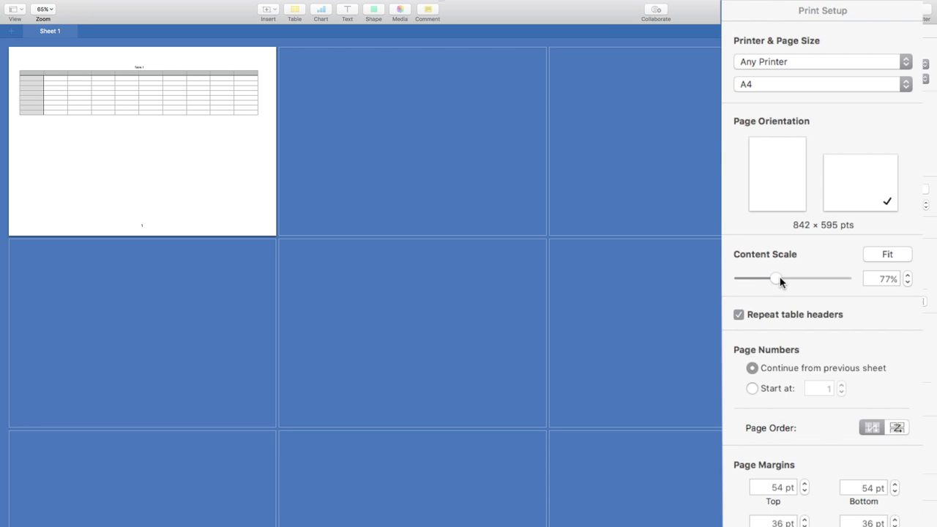
scroll(801, 516, "down", 4)
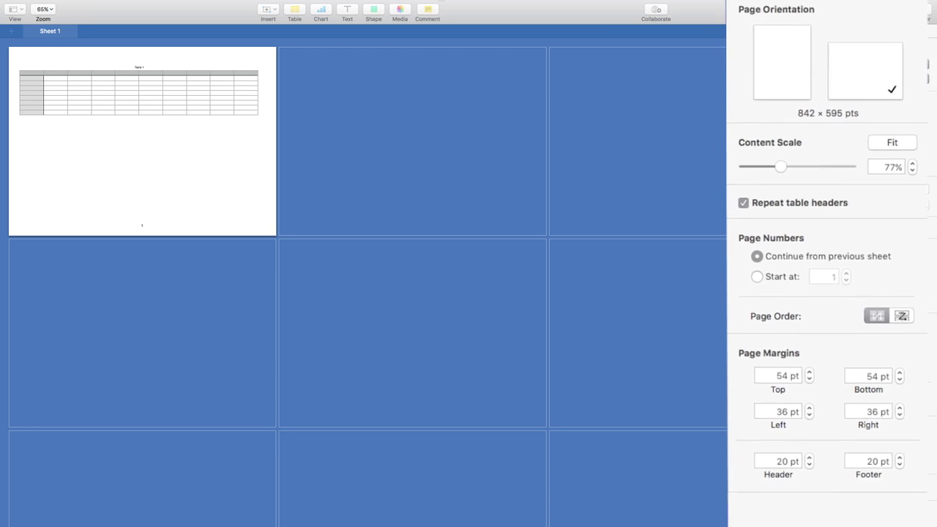
scroll(772, 514, "down", 4)
left_click(796, 518)
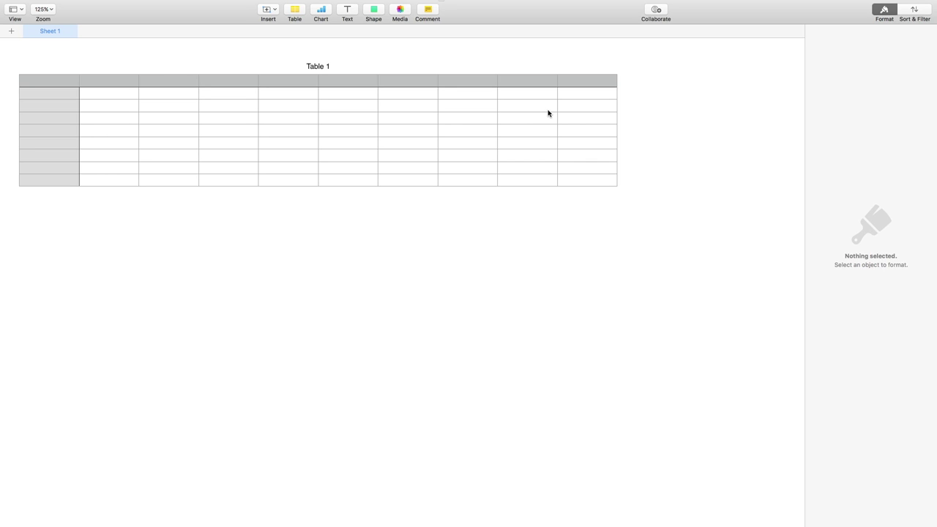
left_click(235, 77)
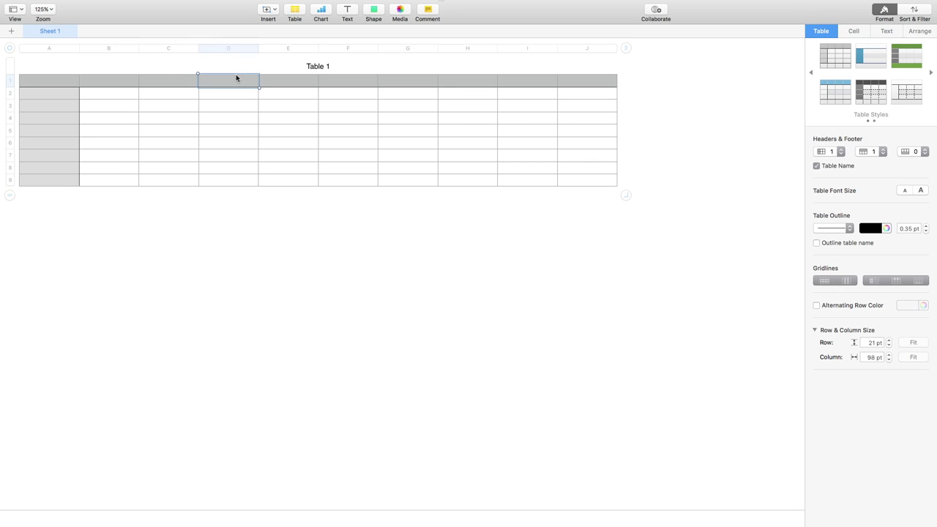
left_click(63, 79)
left_click(102, 95)
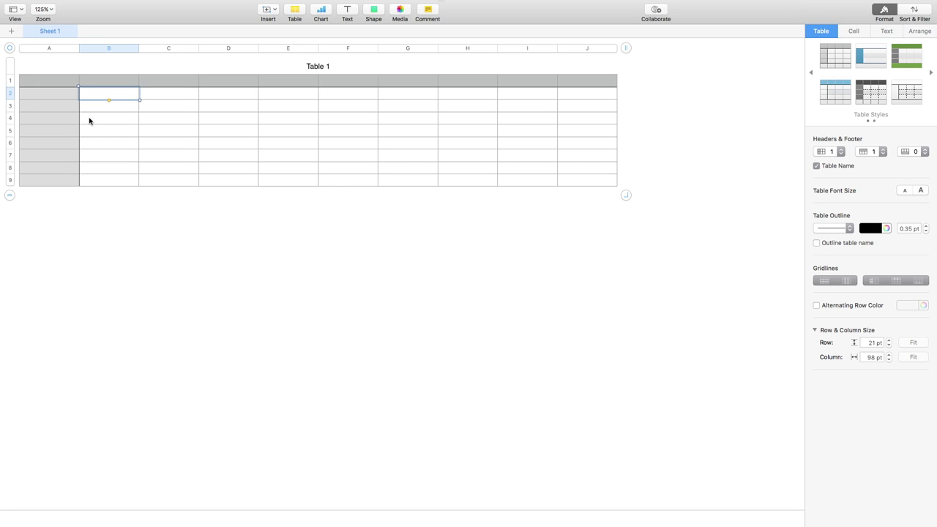
Rename the table as Passes.
double_click(319, 66)
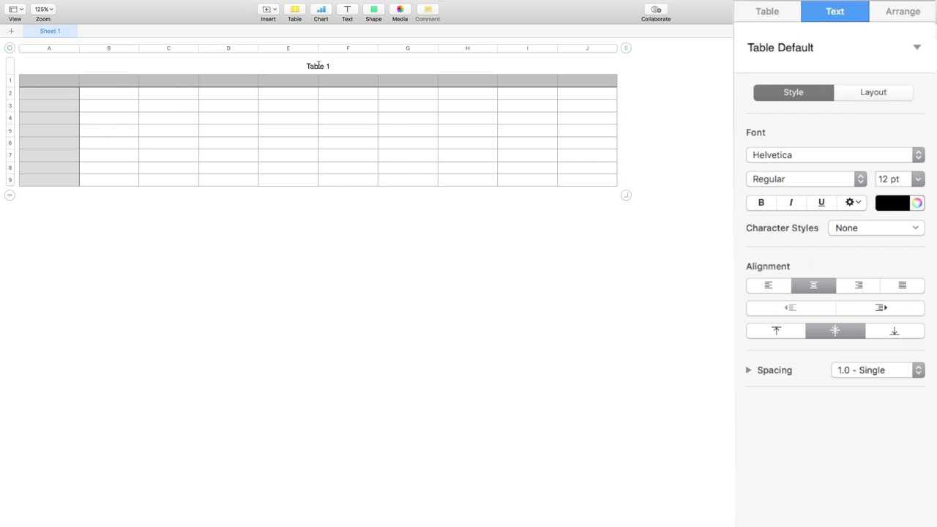
left_click_drag(318, 66, 337, 66)
type("Pass")
key("BackSpace")
type("ses")
Rename the sheet as Passes.
double_click(54, 31)
type("Pasees")
key("BackSpace")
key("BackSpace")
key("BackSpace")
type("ses")
Put the word Staff in front of the table's title so it reads Staff Passes.
left_click(307, 66)
left_click(307, 66)
type("Staff")
left_click(361, 205)
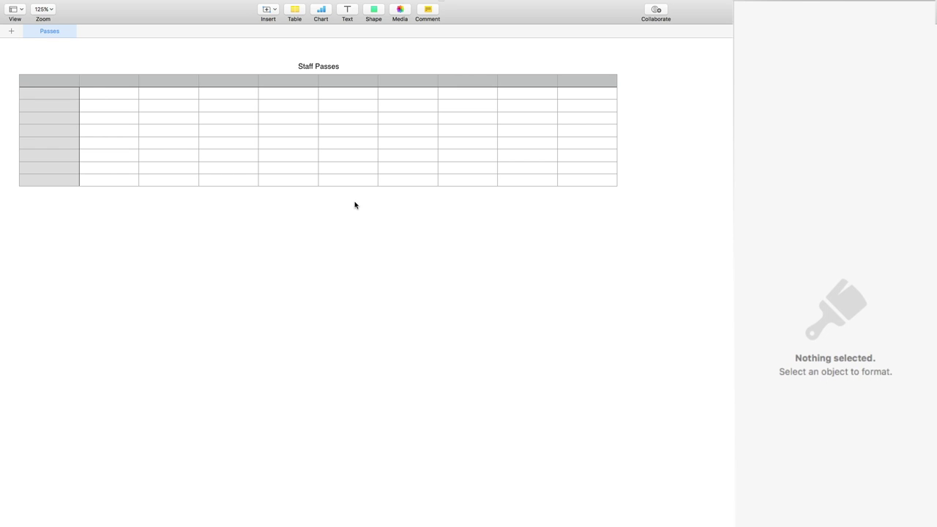
Try several other table styles on the Staff Passes table, ending on the original grey header style.
double_click(32, 92)
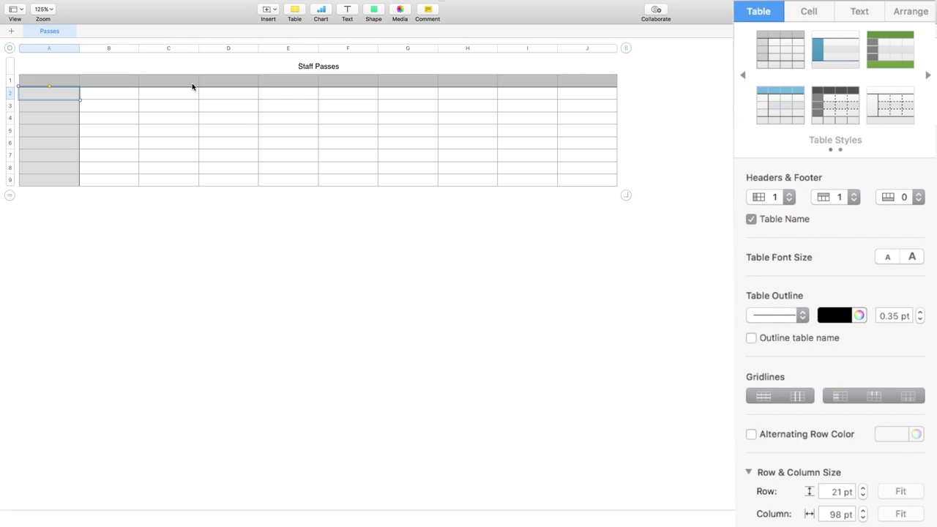
left_click(842, 60)
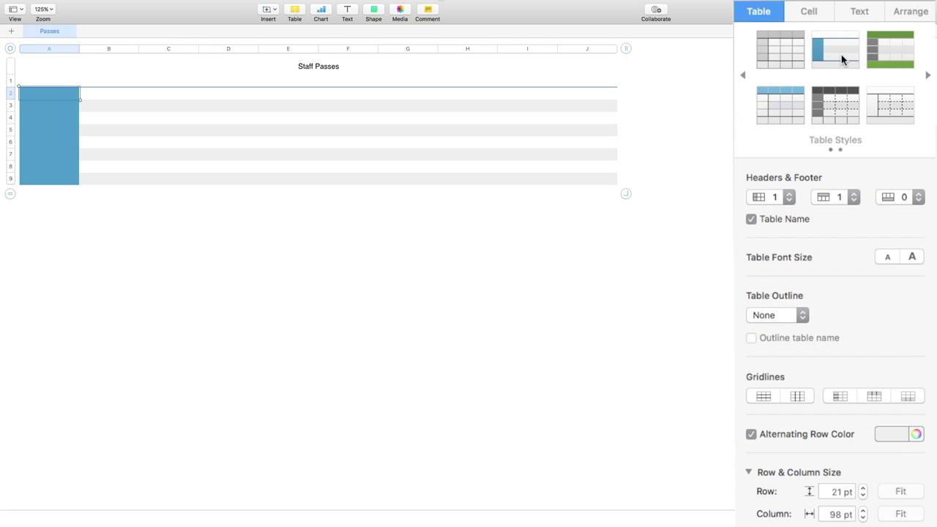
left_click(770, 115)
left_click(816, 112)
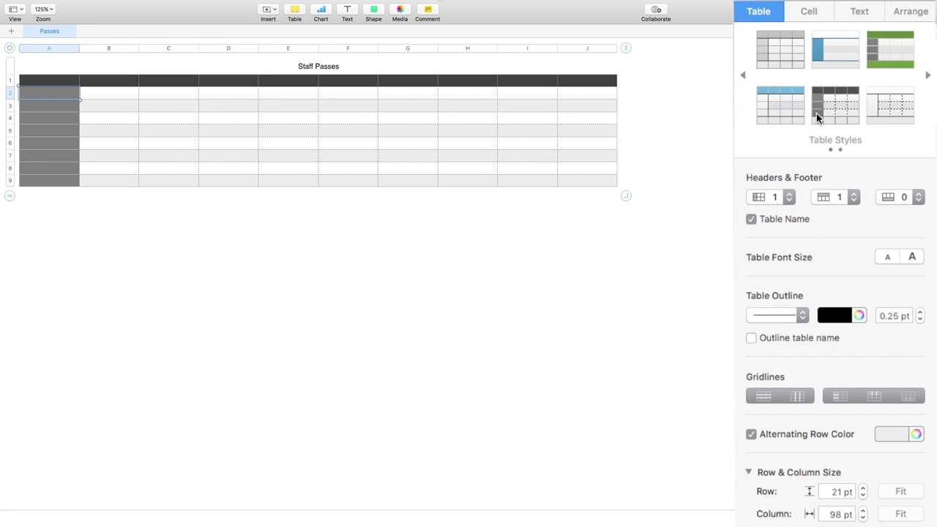
left_click(895, 109)
left_click(887, 63)
left_click(785, 64)
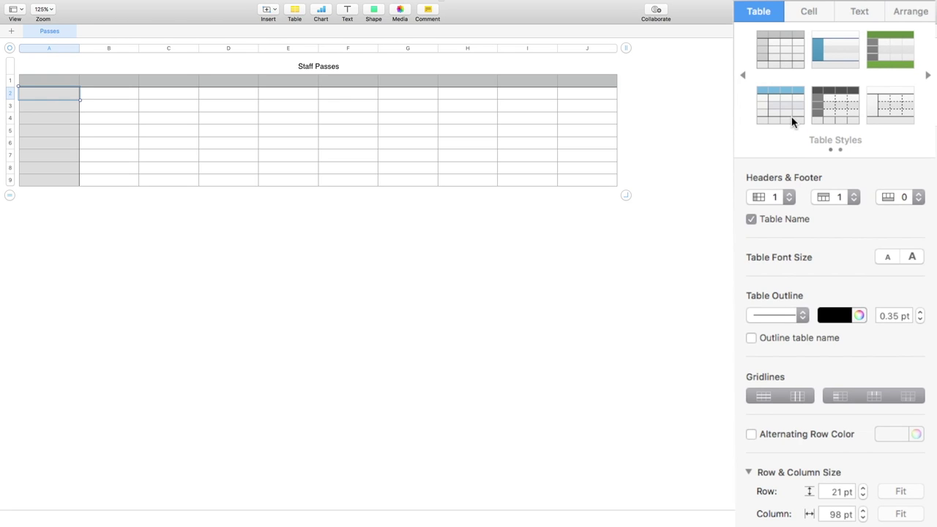
Delete the grey header column A from the Staff Passes table.
left_click(53, 49)
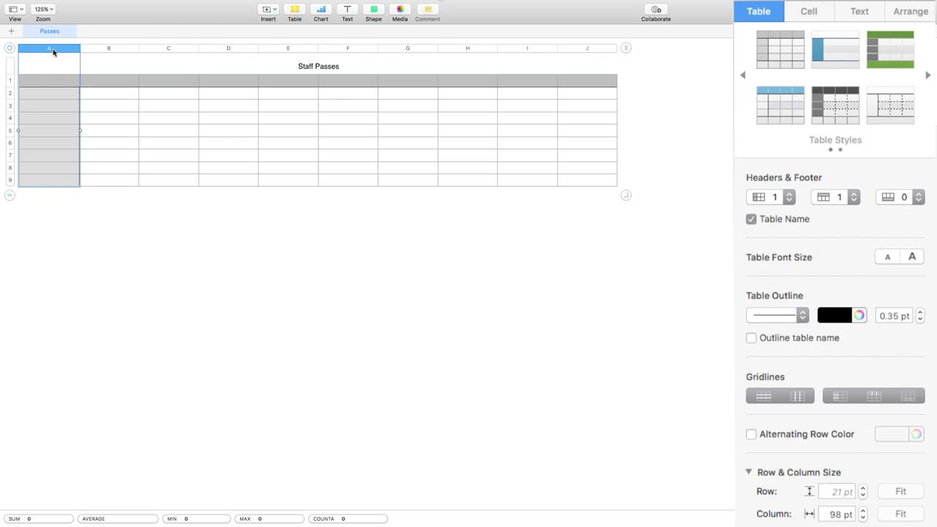
right_click(53, 48)
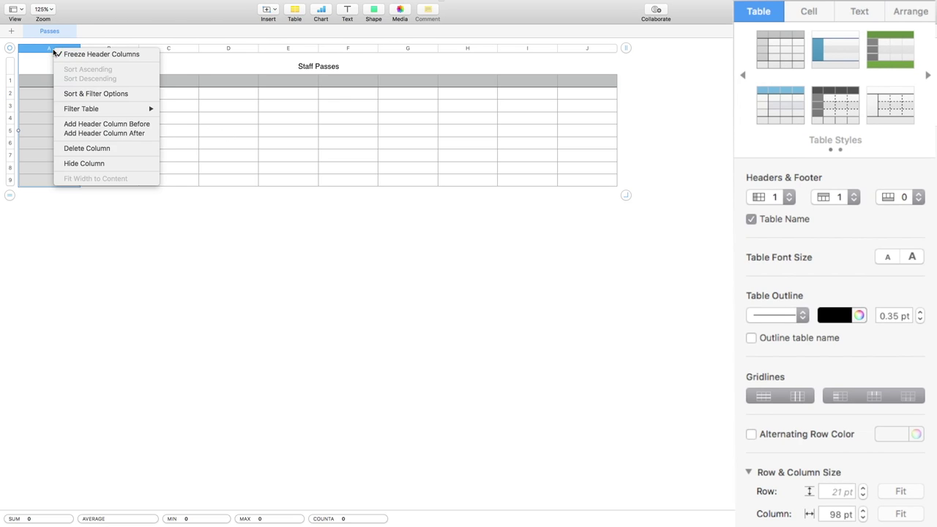
left_click(76, 148)
left_click(163, 220)
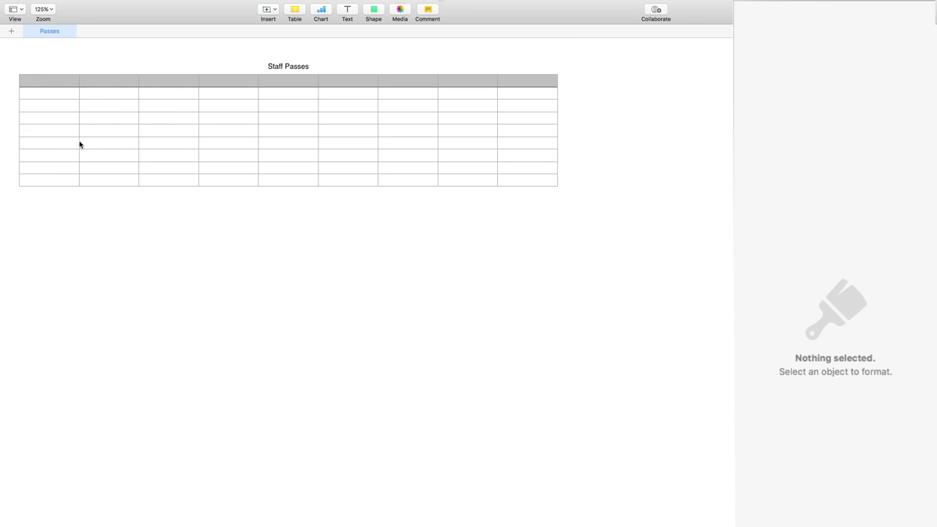
Set the fill of header row cells A1 to I1 to No Fill.
left_click(55, 84)
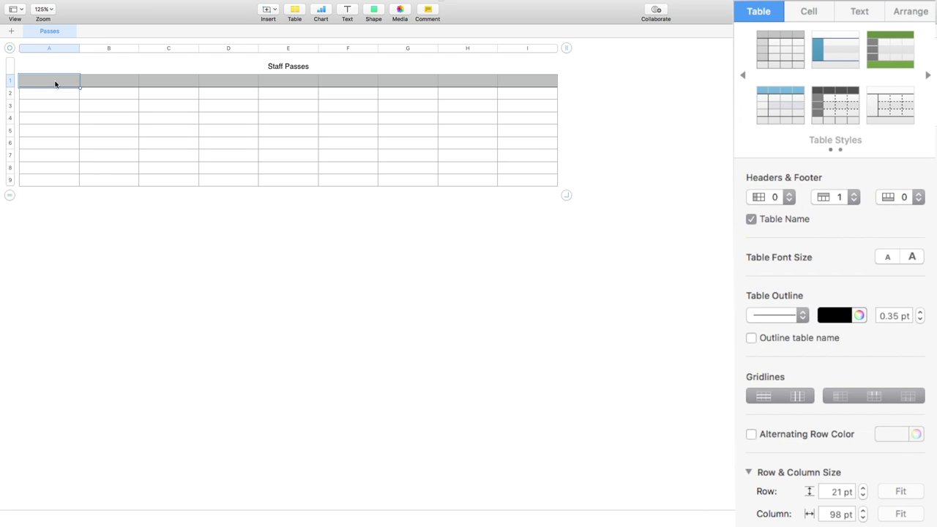
left_click_drag(55, 84, 524, 80)
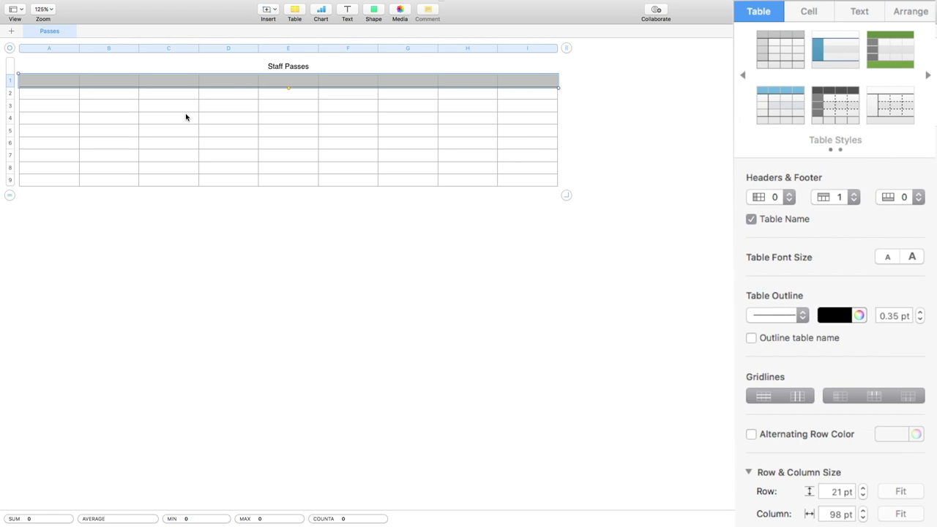
left_click(808, 12)
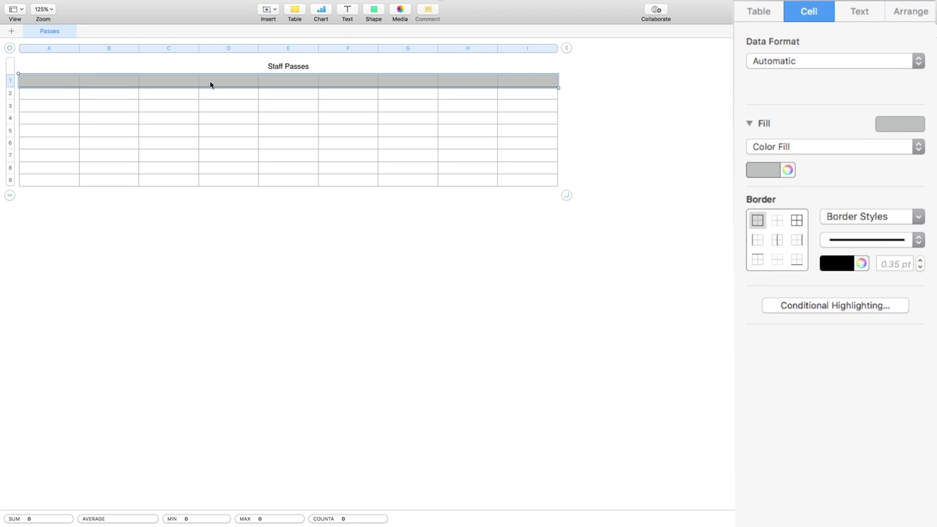
left_click(863, 263)
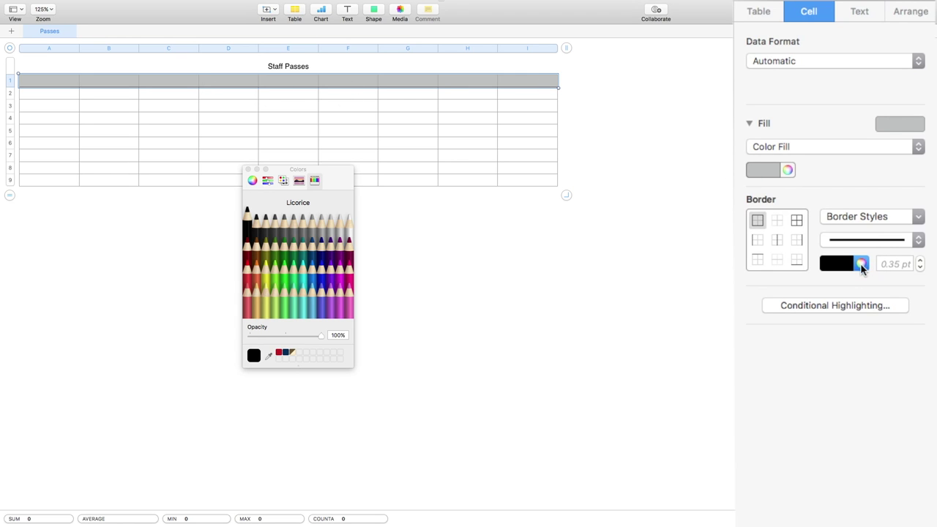
left_click(917, 147)
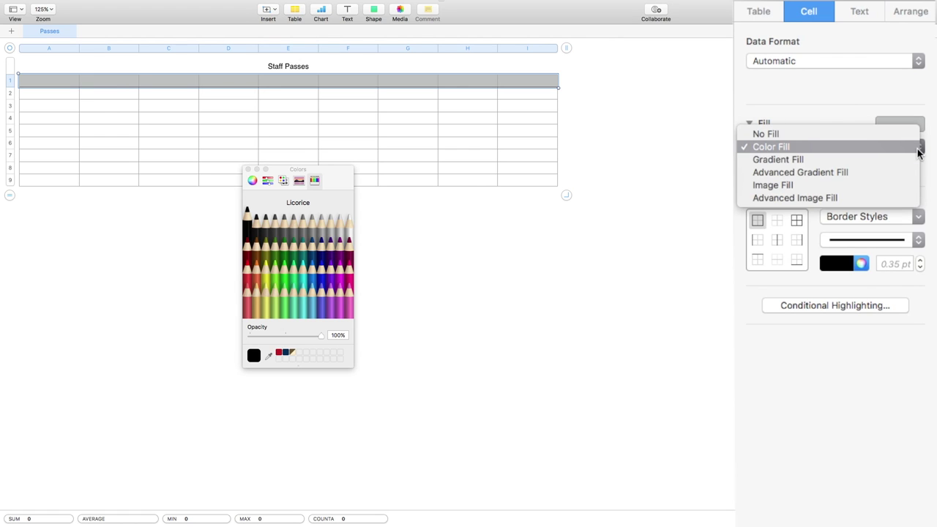
left_click(884, 138)
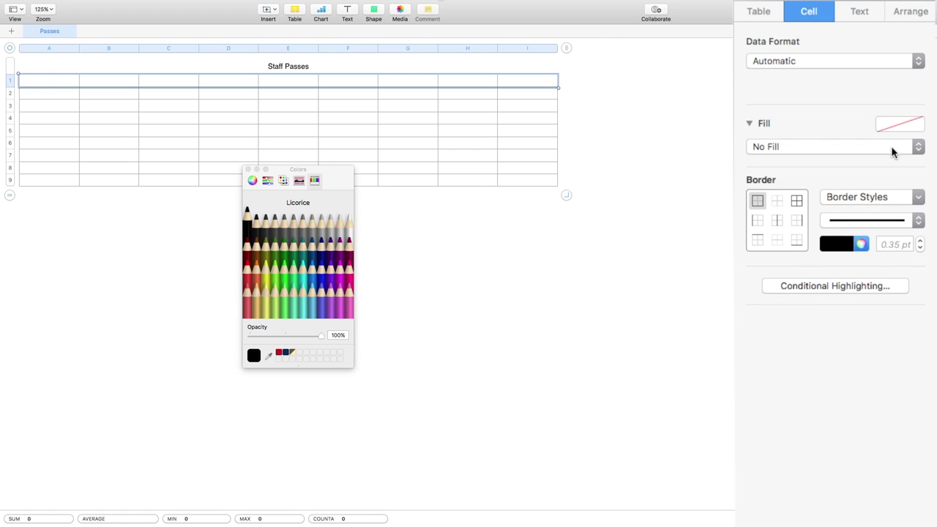
left_click(248, 170)
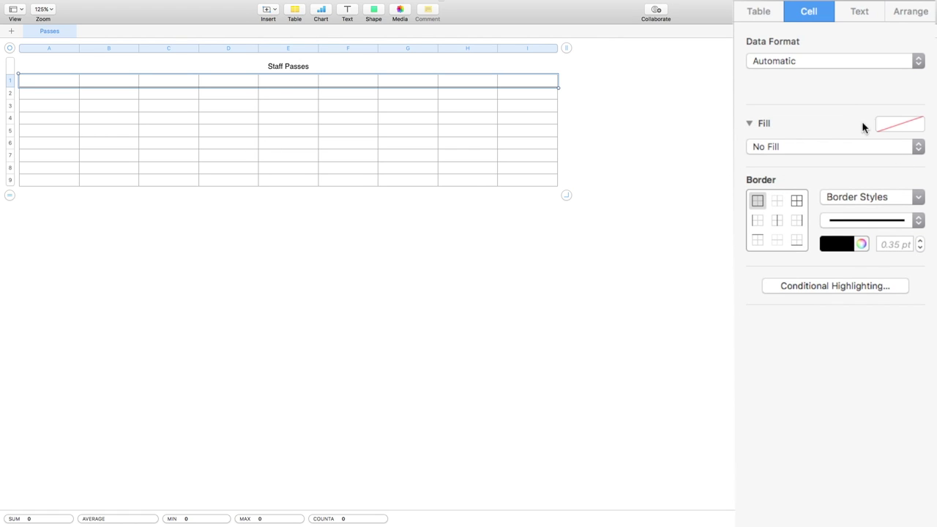
left_click(916, 126)
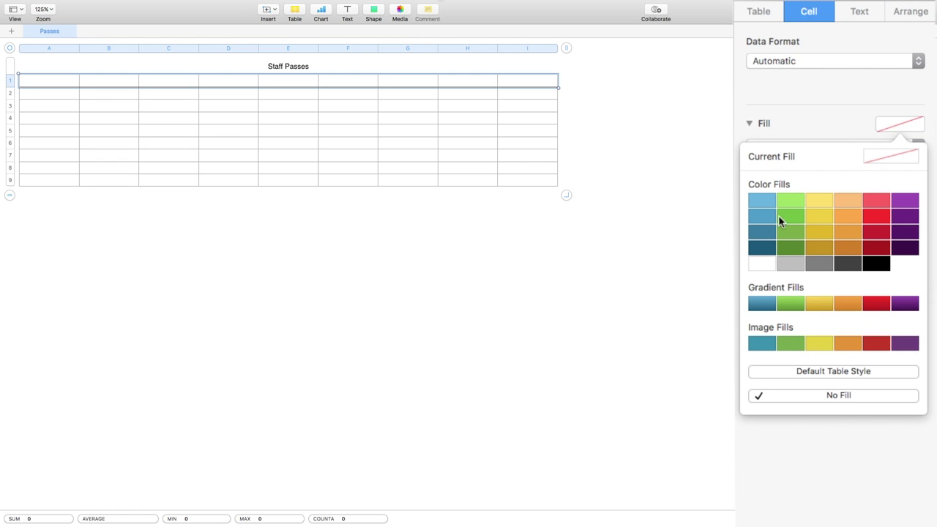
left_click(691, 253)
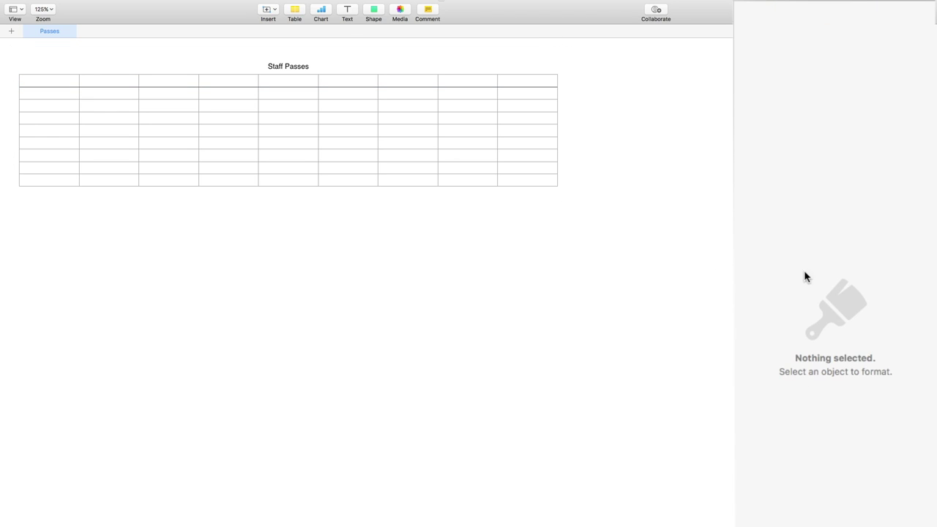
Fill the header row cells A1 to I1 with the saved dark blue colour.
left_click(216, 84)
left_click_drag(63, 82, 520, 81)
left_click(860, 246)
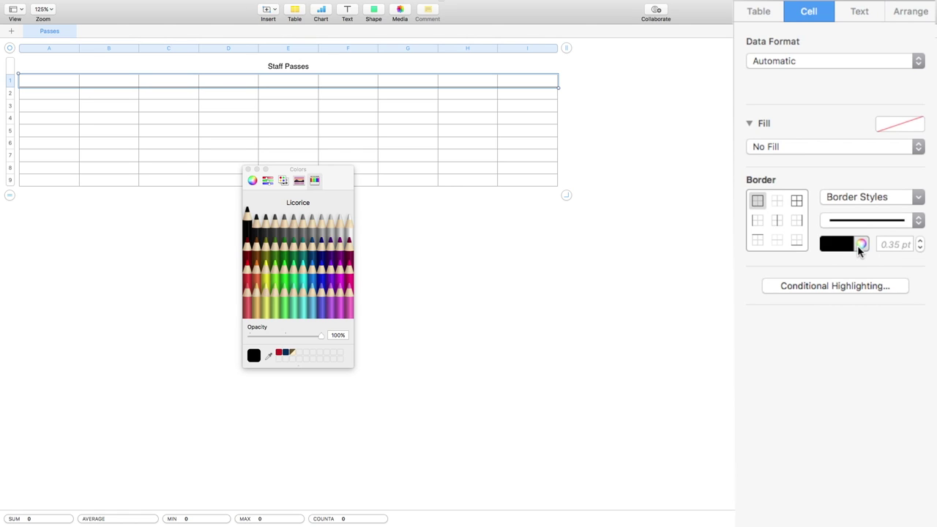
left_click(248, 170)
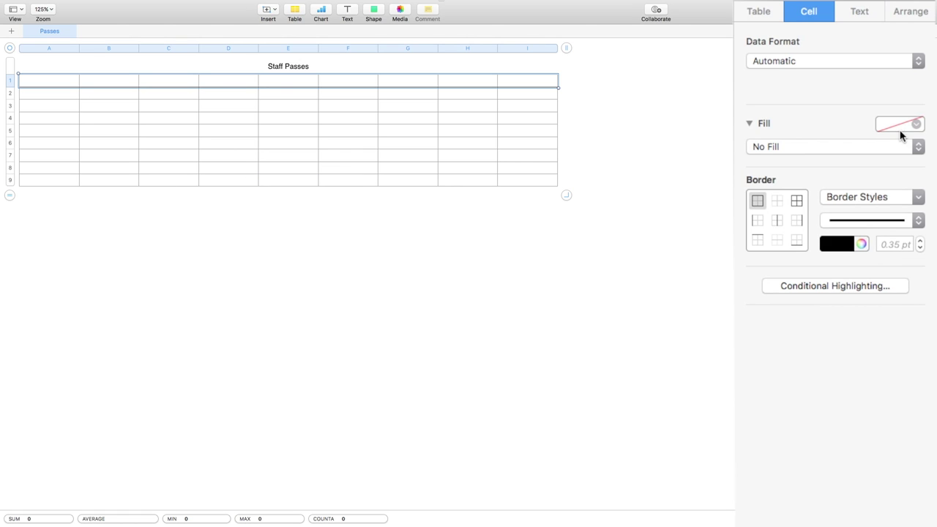
left_click(916, 147)
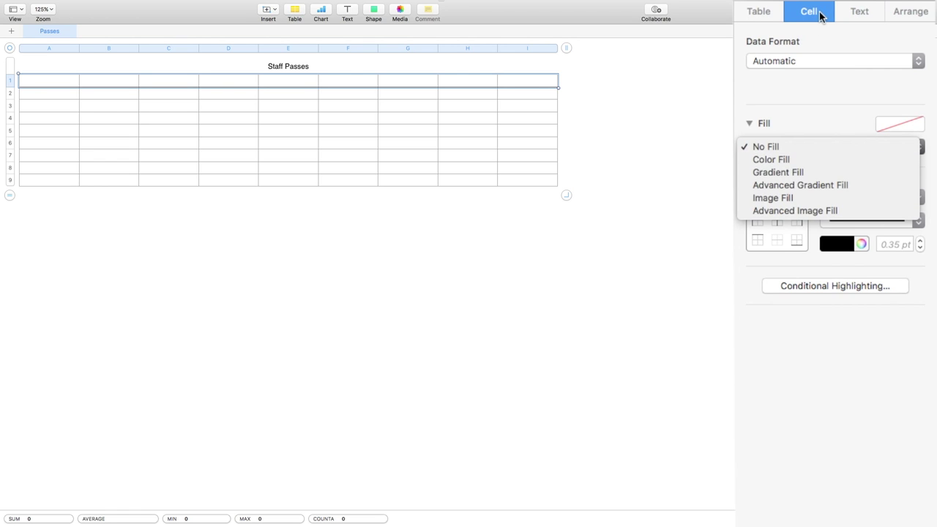
left_click(839, 161)
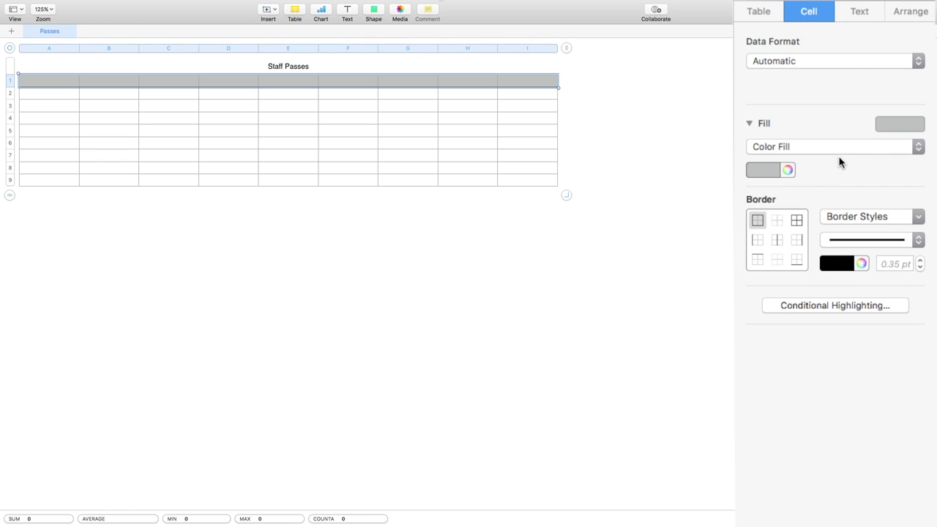
left_click(790, 171)
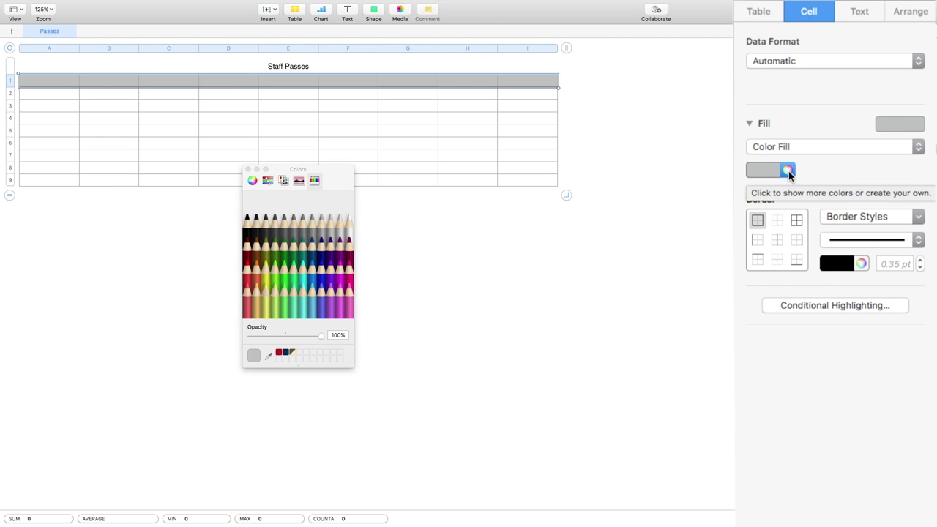
left_click(789, 171)
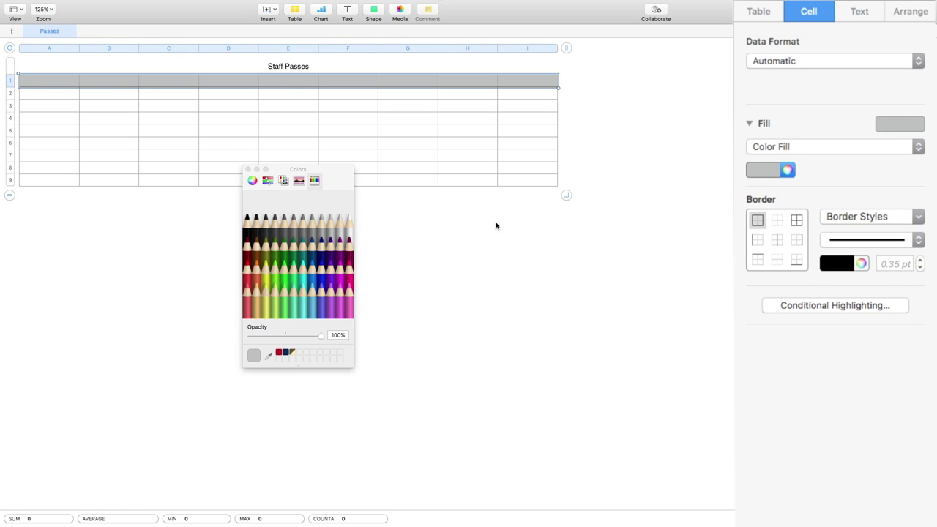
left_click(285, 353)
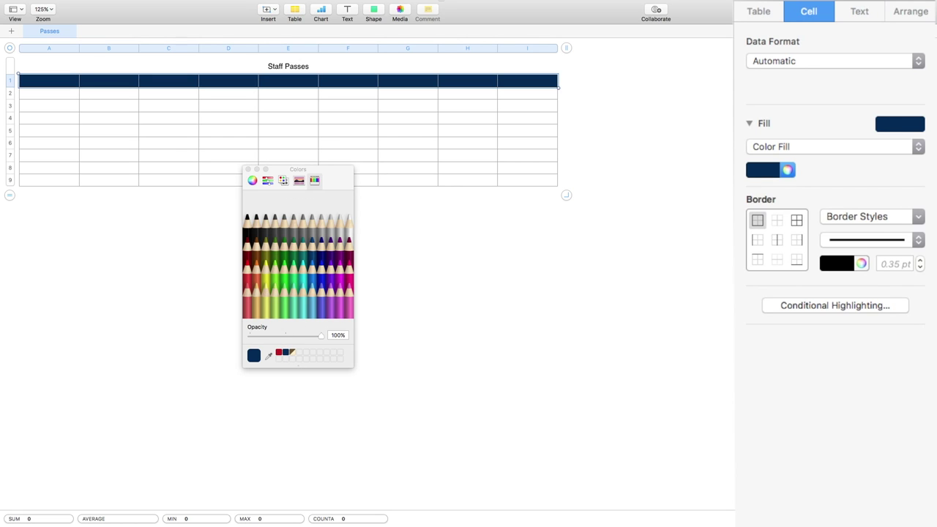
Set the header row's text to the Snow white colour at 11 pt in Helvetica.
left_click(866, 15)
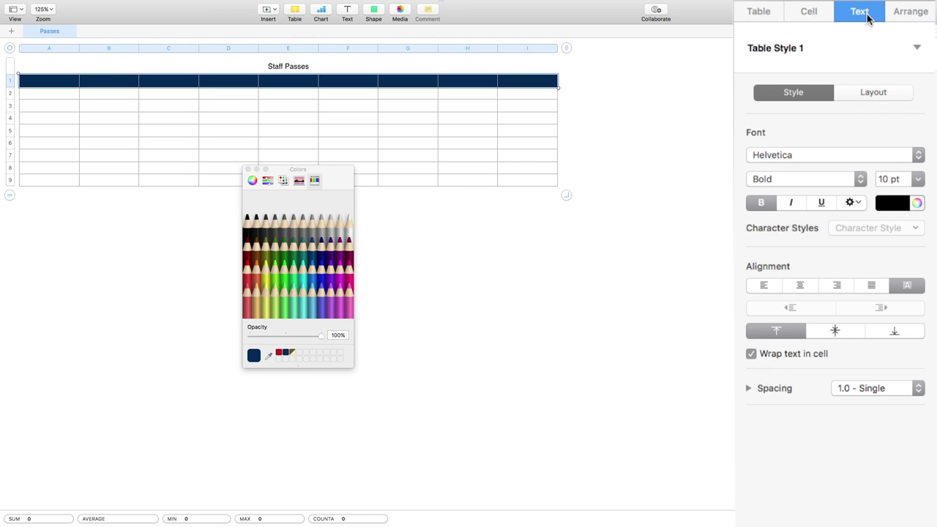
left_click(920, 206)
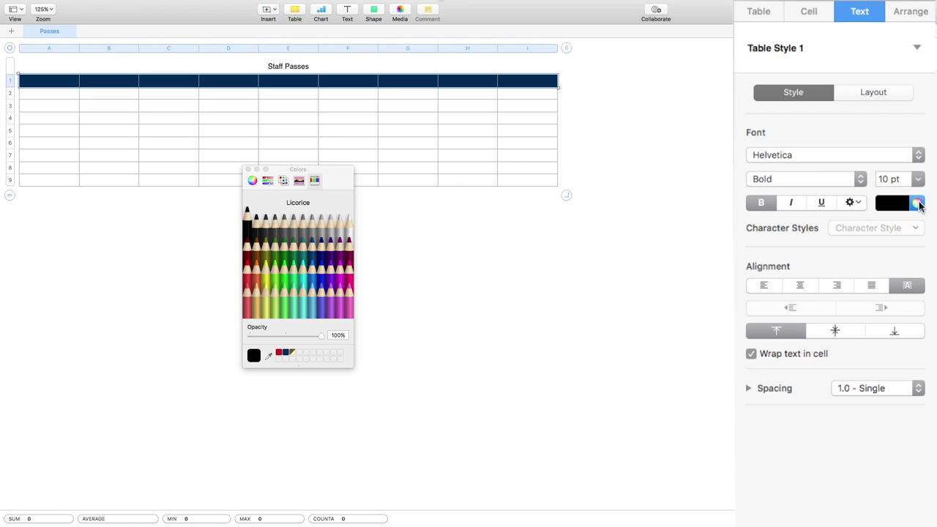
left_click(348, 226)
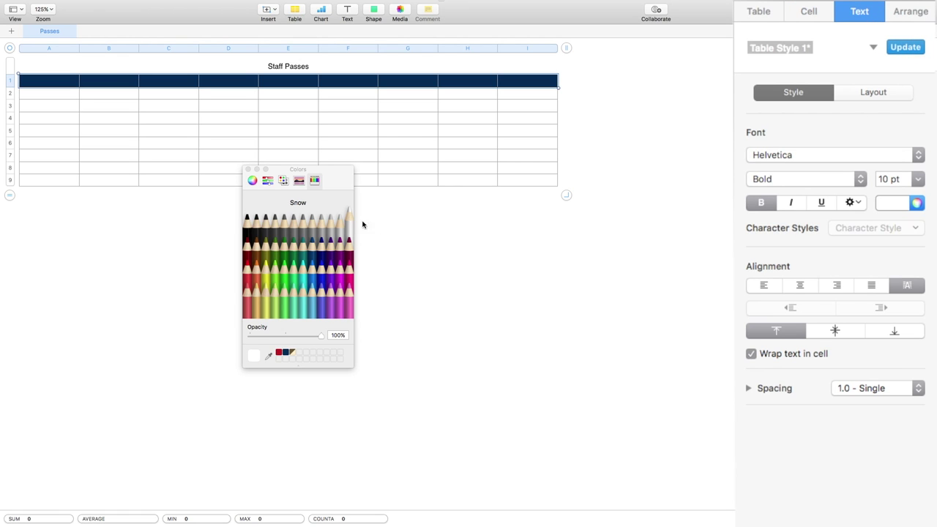
left_click(921, 180)
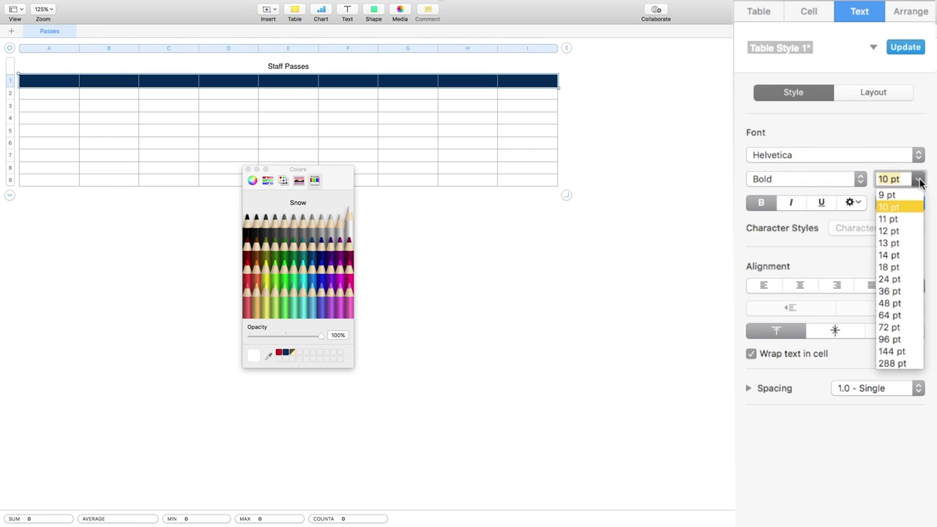
left_click(906, 220)
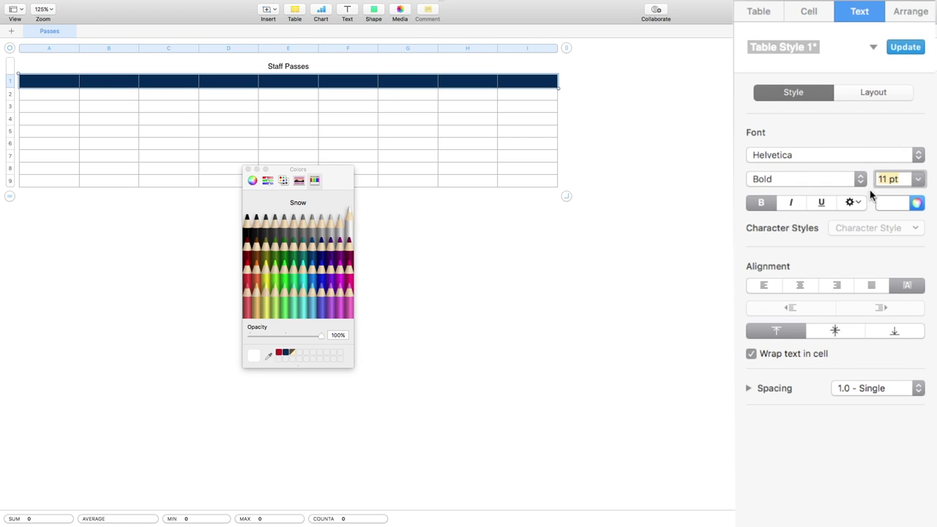
left_click(872, 159)
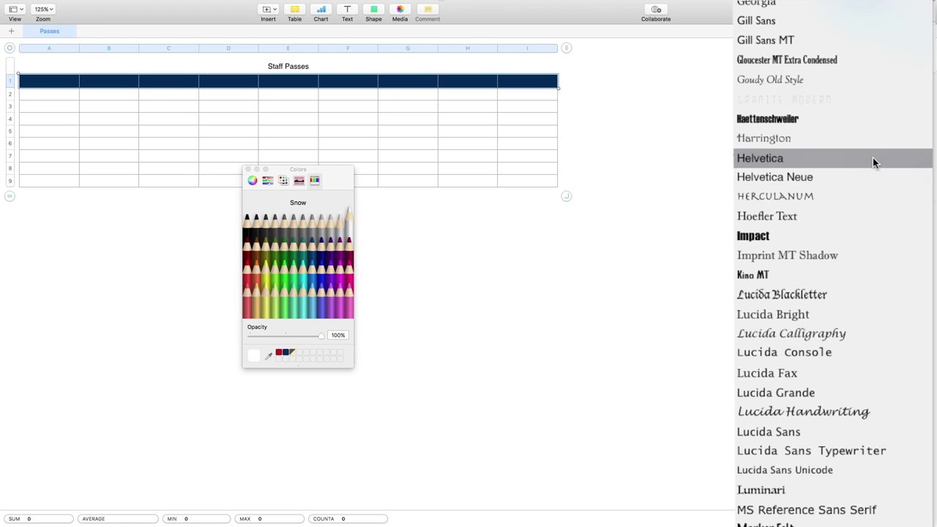
left_click(873, 159)
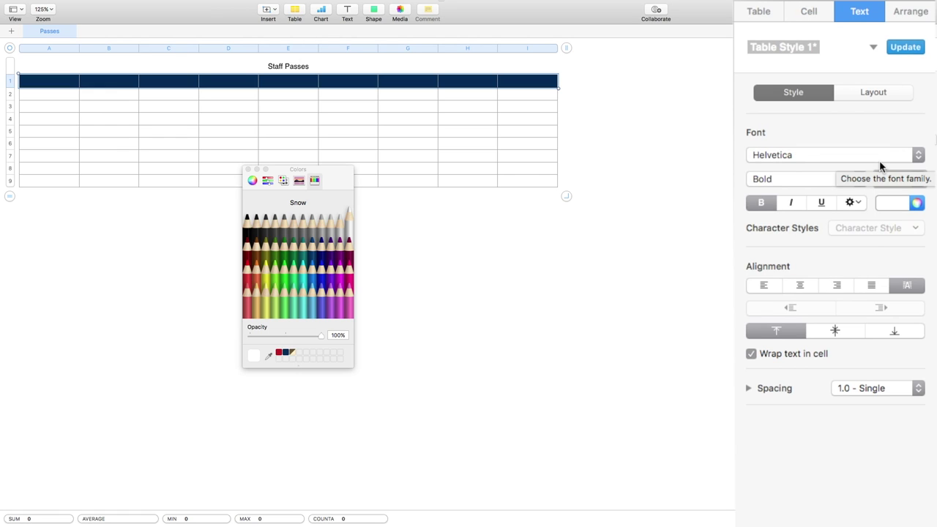
left_click(873, 47)
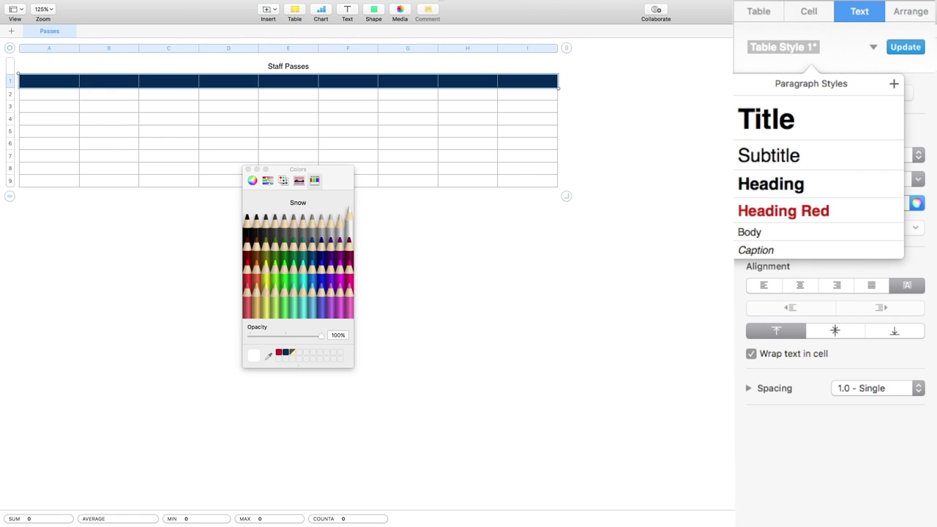
key("Escape")
Save the table's current formatting with the dark blue header as a new table style.
left_click(358, 83)
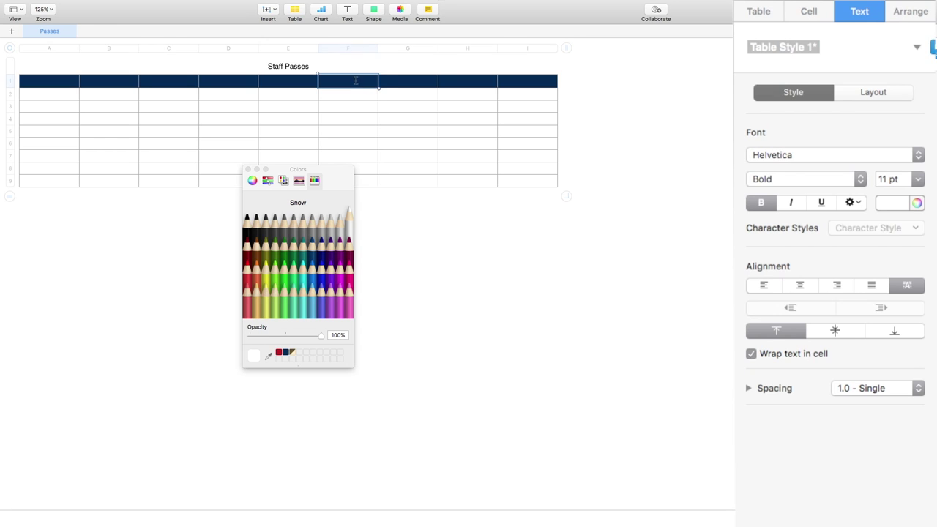
left_click(762, 13)
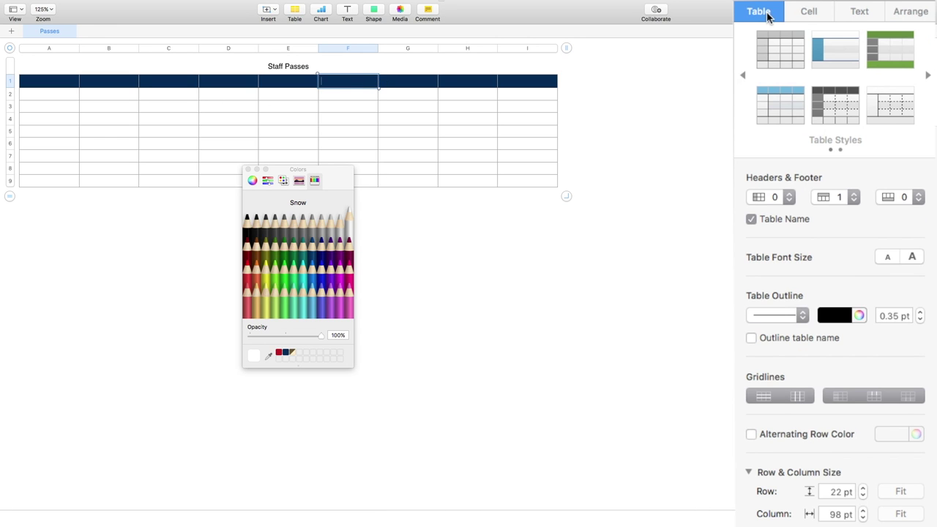
left_click(927, 76)
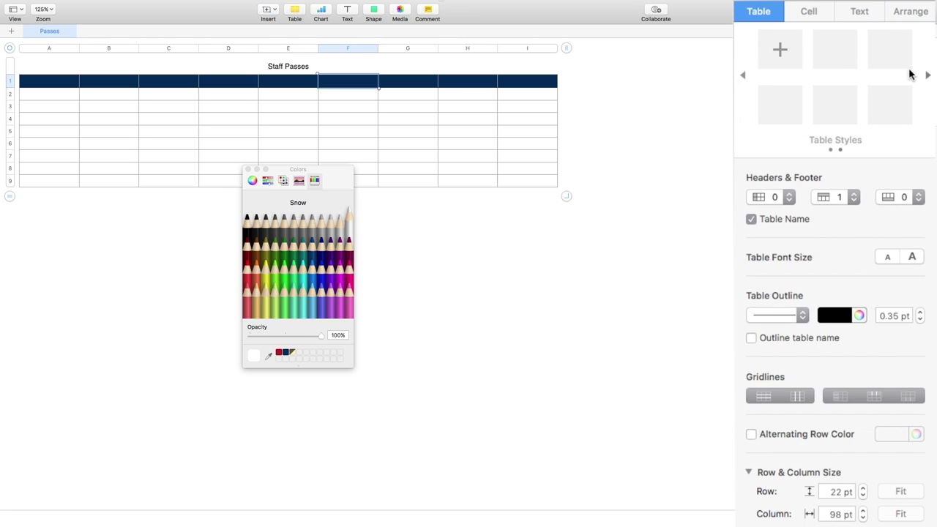
left_click(785, 51)
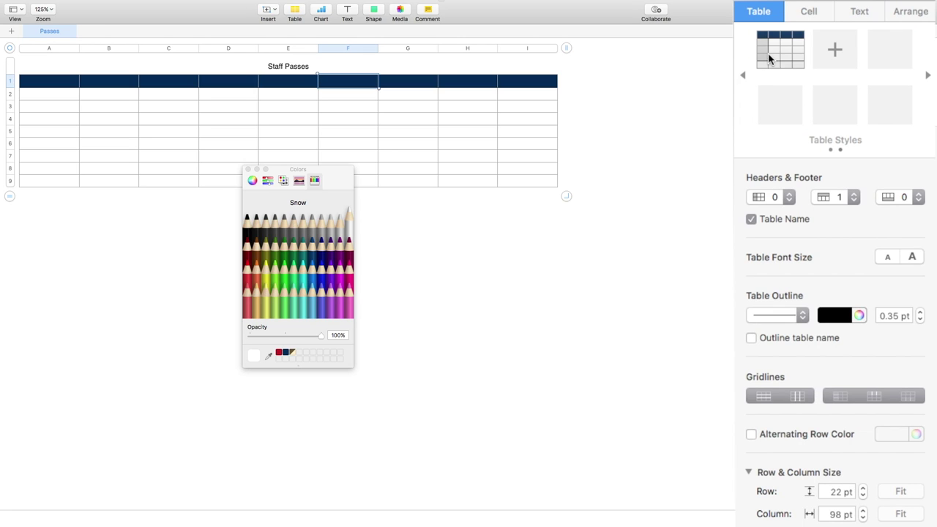
Apply the original grey header style to the table, and reapply the saved dark blue header style.
left_click(743, 75)
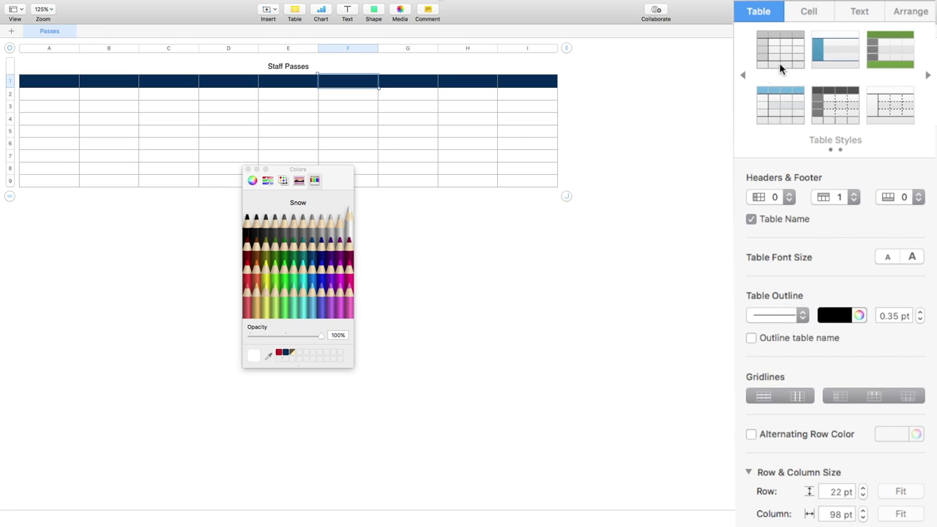
left_click(779, 63)
left_click(248, 169)
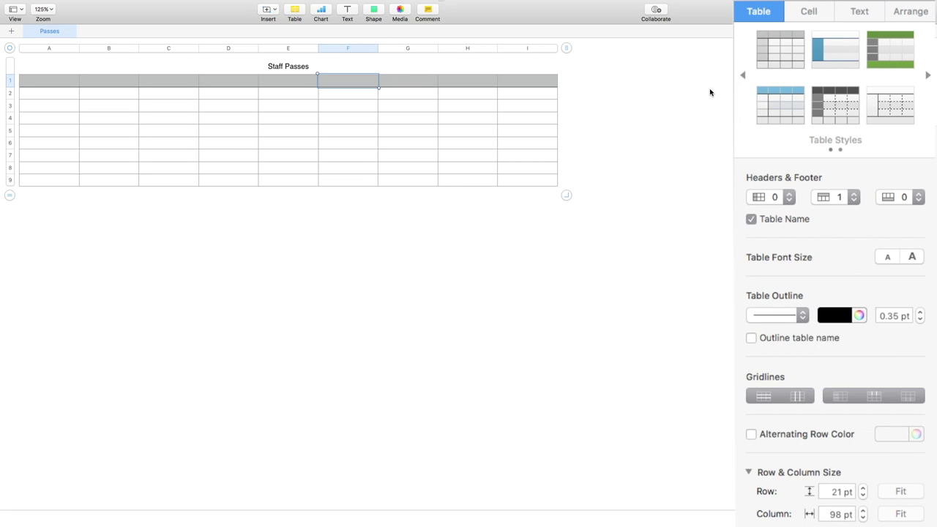
left_click(926, 75)
left_click(783, 48)
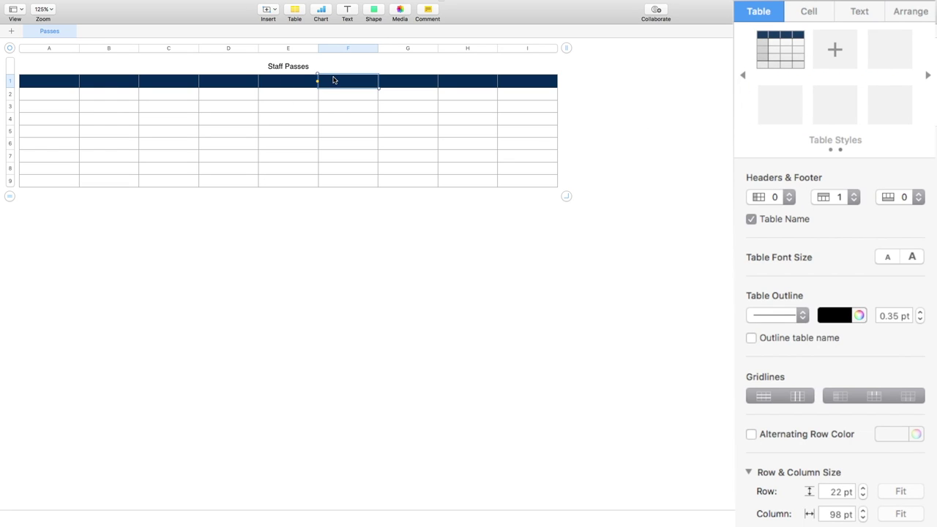
Enter the lowercase header name in cell A1.
left_click(61, 86)
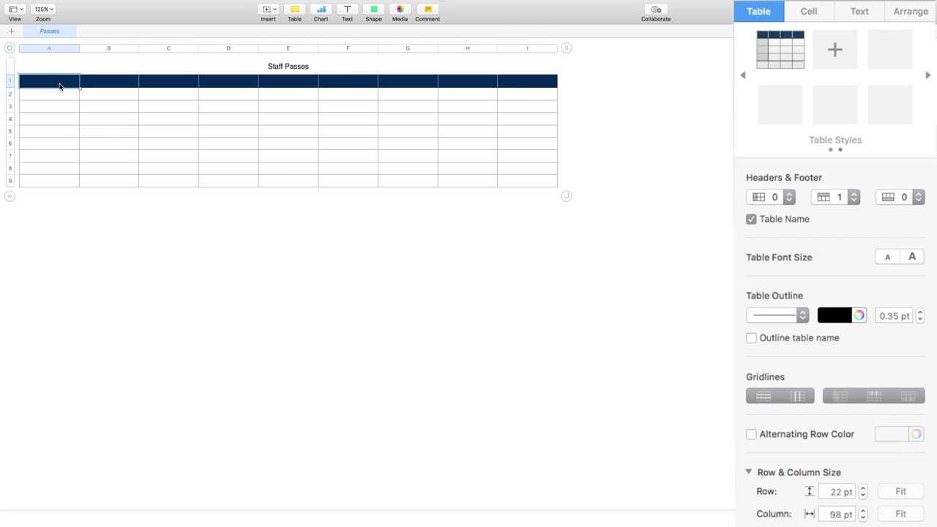
type("Name")
key("BackSpace")
key("BackSpace")
key("BackSpace")
key("BackSpace")
type("nam")
key("Tab")
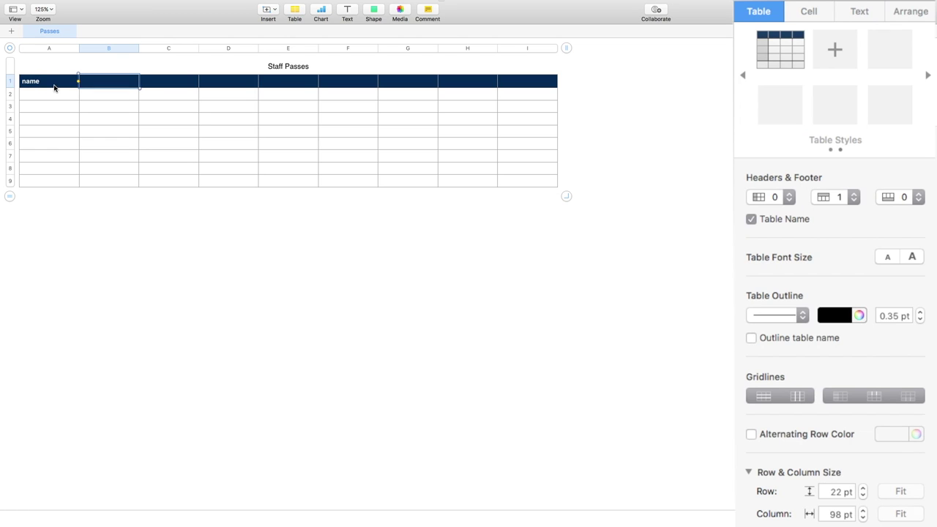
Enter the column headers Name in A1 and Surname in B1, both capitalised.
left_click(53, 87)
type("Name")
key("BackSpace")
key("BackSpace")
key("BackSpace")
type("ame")
key("Tab")
type("Surname")
key("Tab")
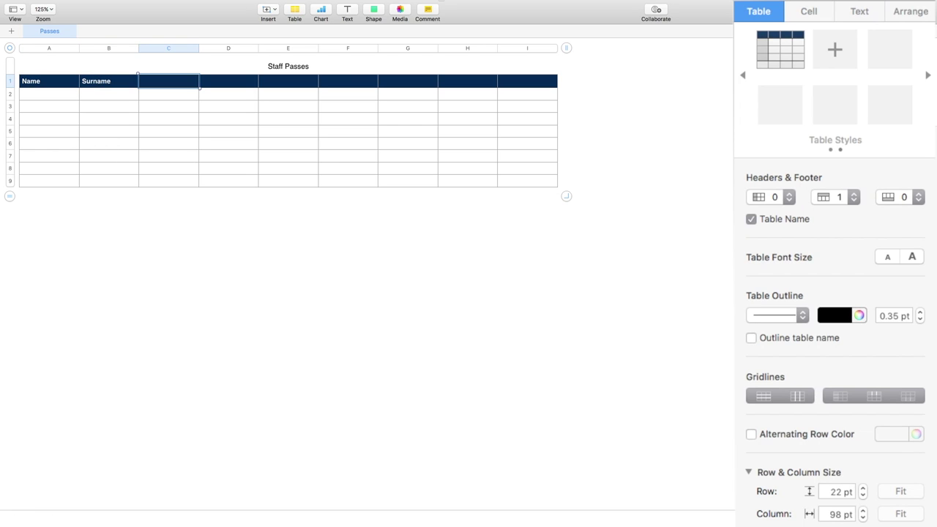
Enter the column headers Pass Type, Renewal Date and Remarks in cells C1 to E1.
type("Pass Type")
key("Tab")
type("Renewal Date")
key("Tab")
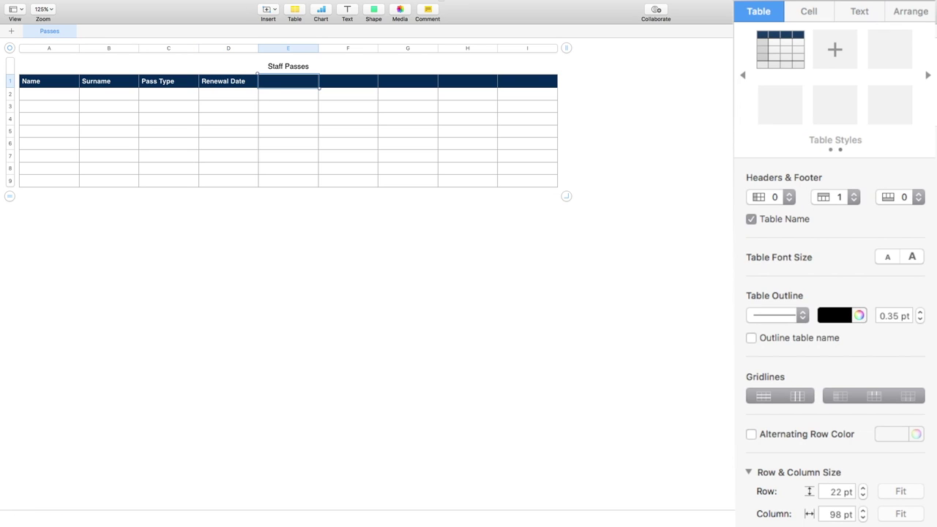
type("Remarks")
left_click(289, 303)
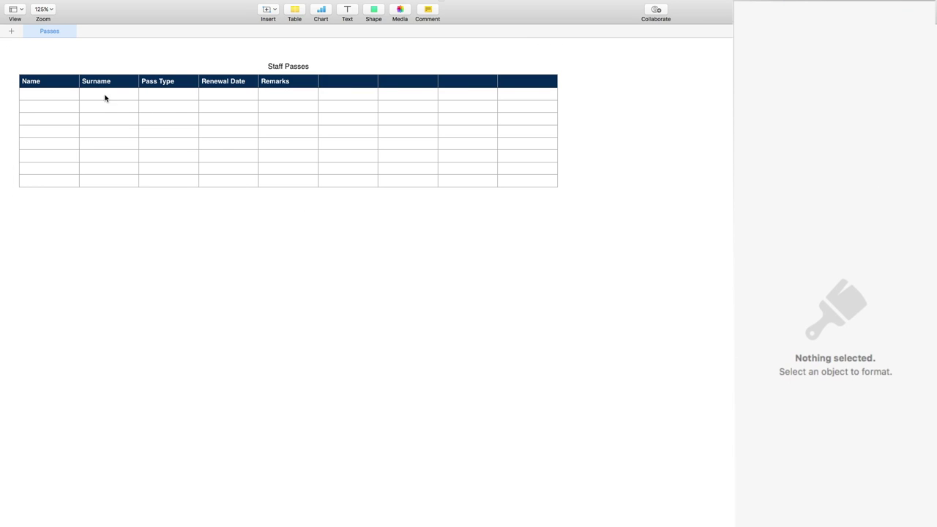
Enter a sample staff member's first name in A2 and surname in B2.
left_click(57, 96)
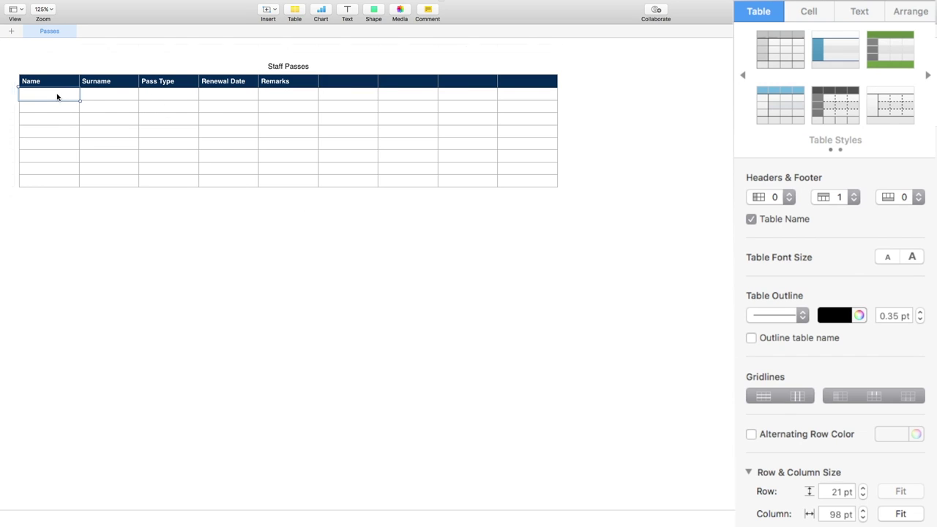
type("Jo")
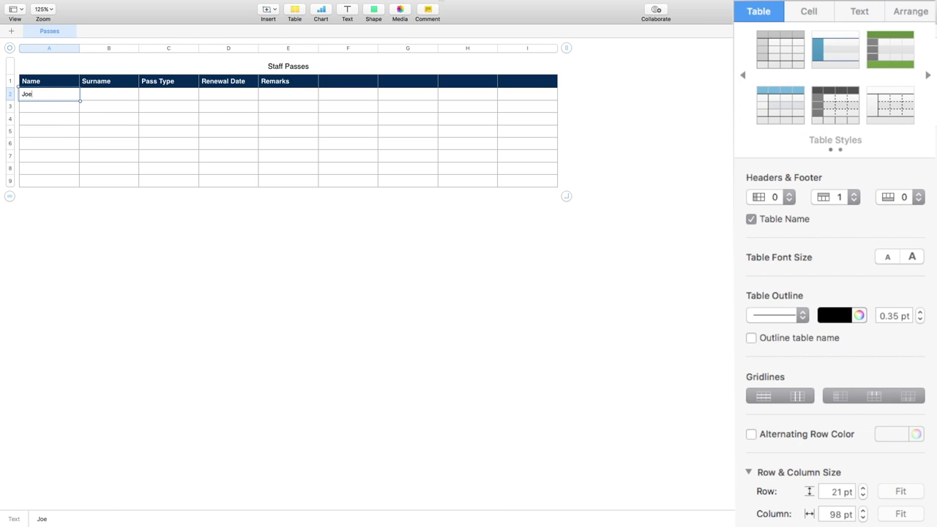
type("e")
key("Tab")
type("D")
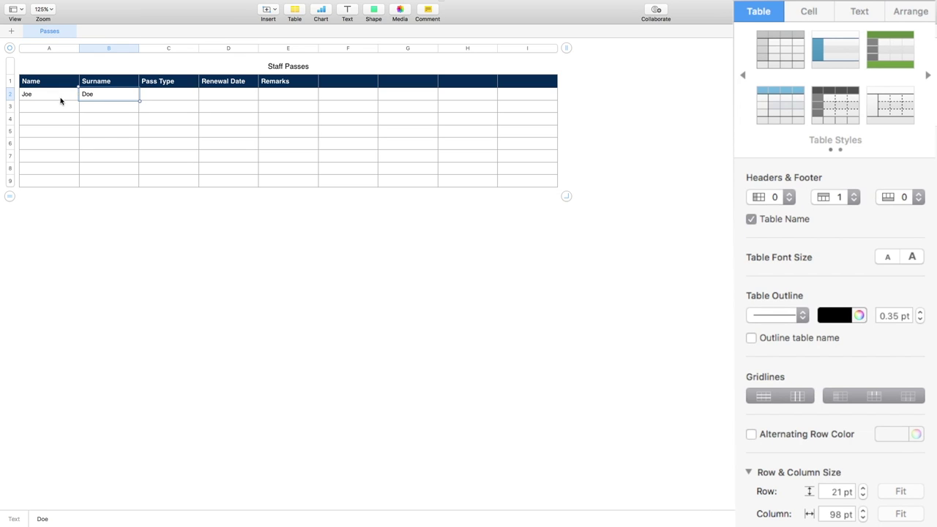
left_click(315, 253)
Remove the empty columns F to I so the table ends at the Remarks column.
left_click(52, 84)
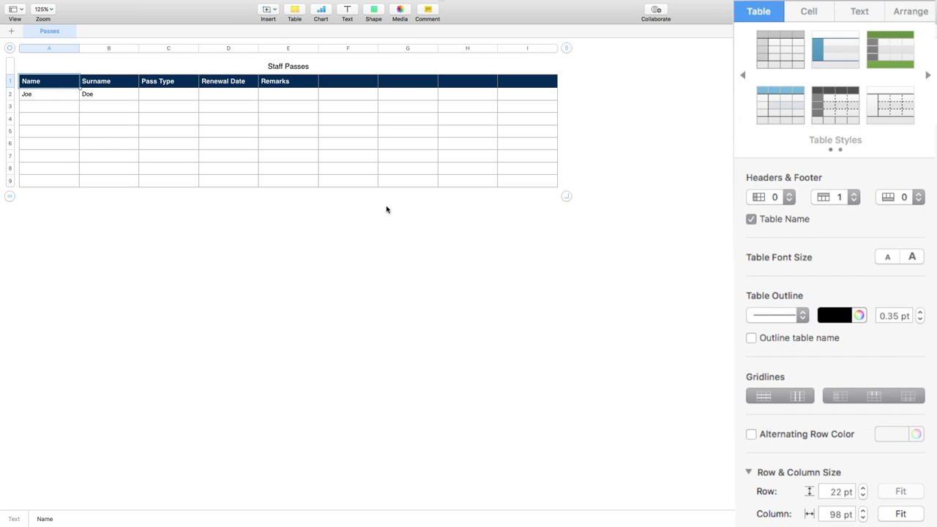
left_click(556, 50)
left_click_drag(556, 50, 364, 51)
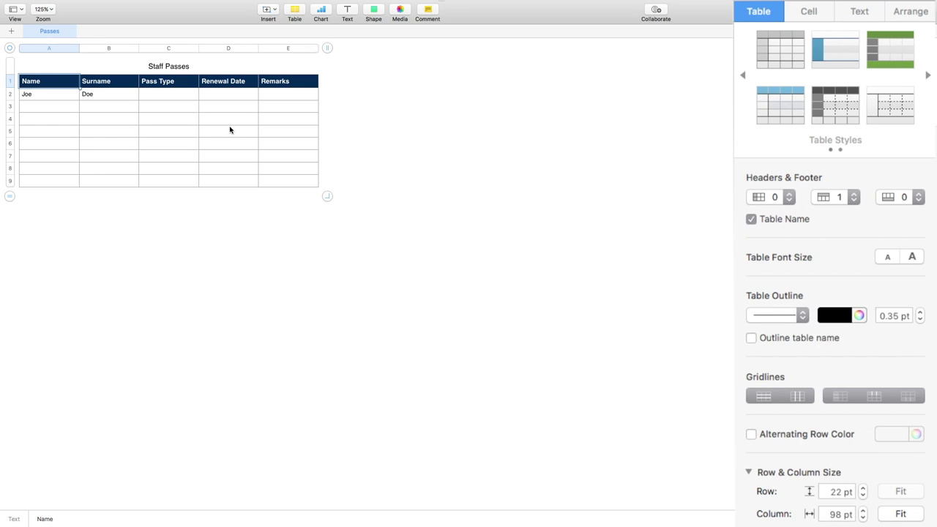
Enlarge the sheet's print content scale to about 157% in the print setup, also trying the fit-to-page scale.
key("super+p")
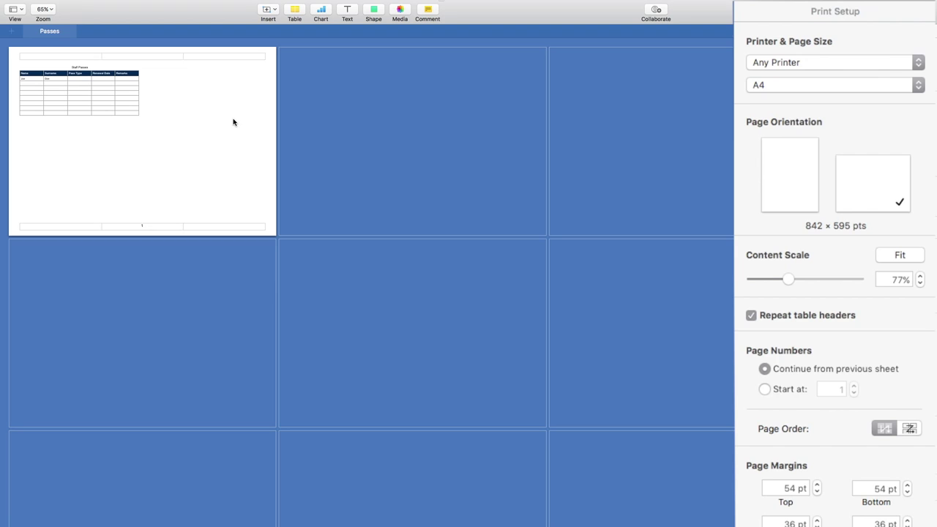
left_click_drag(788, 281, 845, 280)
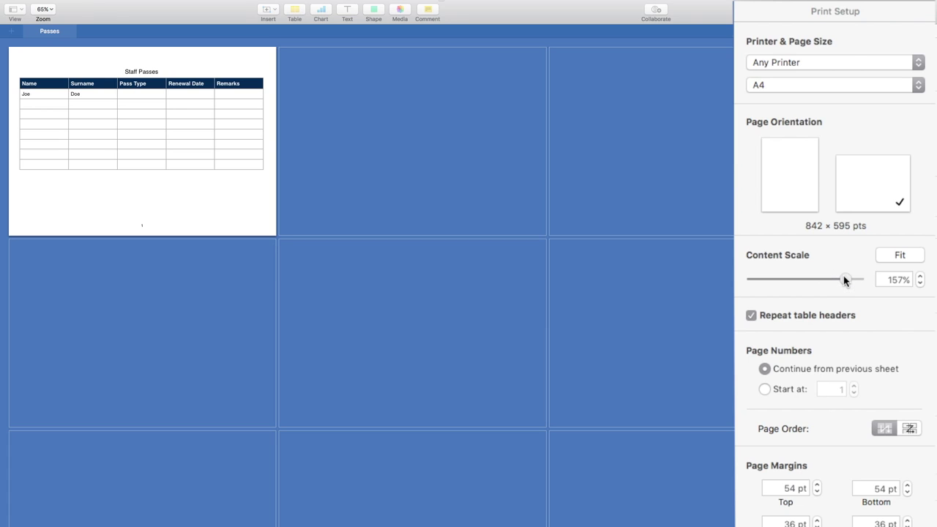
left_click(906, 262)
left_click_drag(807, 281, 844, 283)
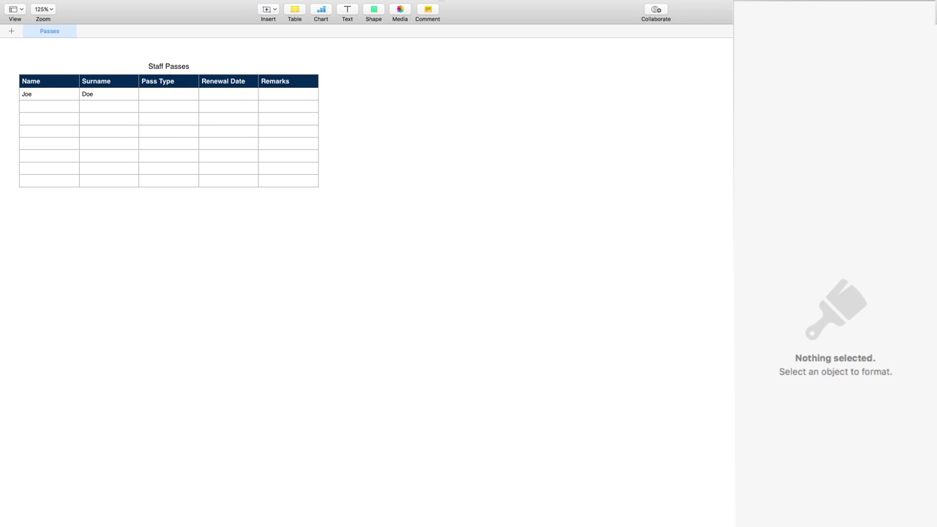
Set the sheet's zoom level to 200%, trying 150% on the way.
left_click(50, 11)
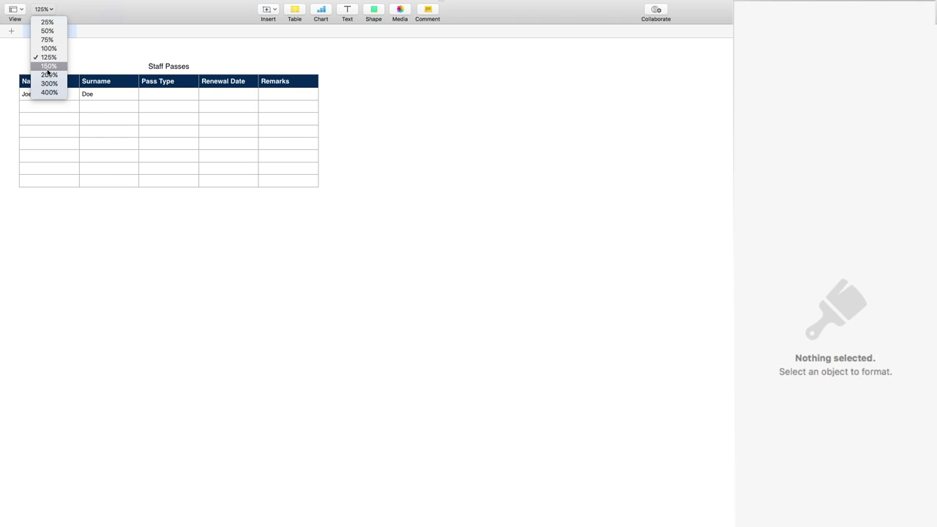
left_click(48, 66)
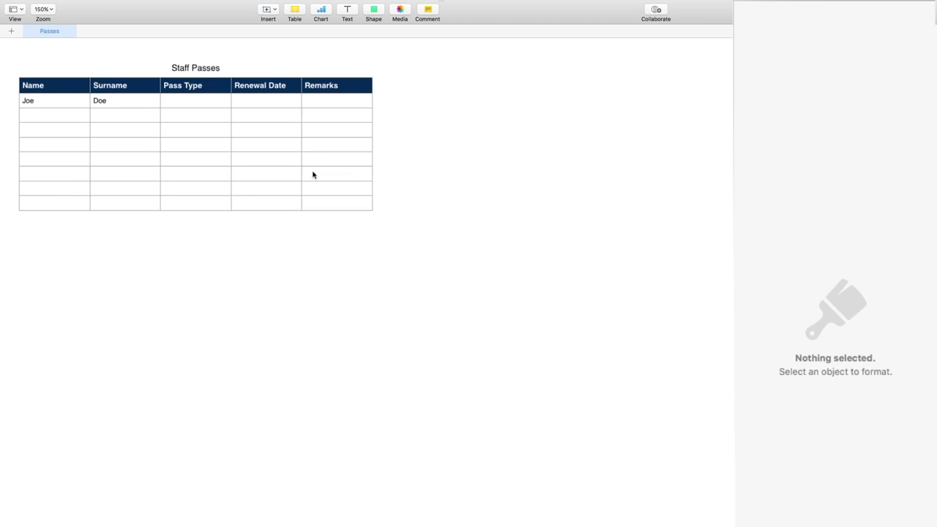
left_click(51, 11)
left_click(49, 75)
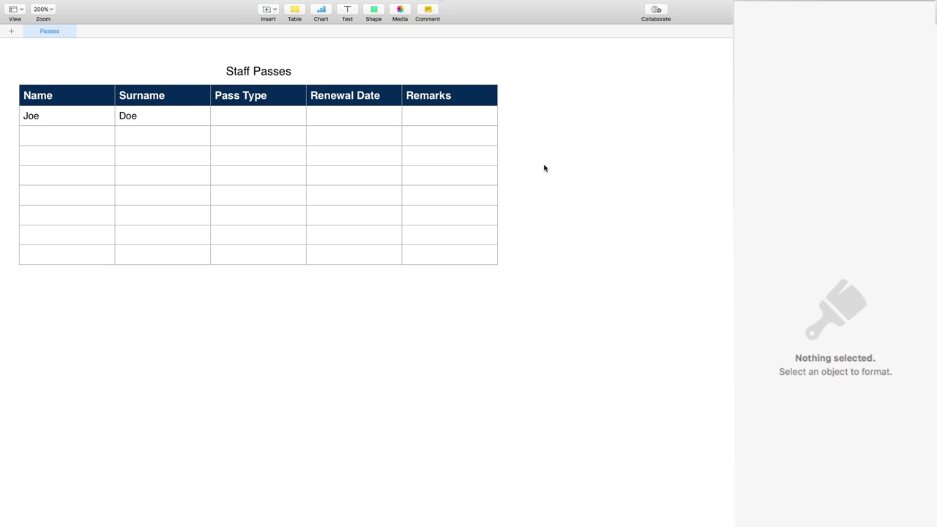
Set the data format of cell C2 under Pass Type to Pop-Up Menu.
left_click(266, 119)
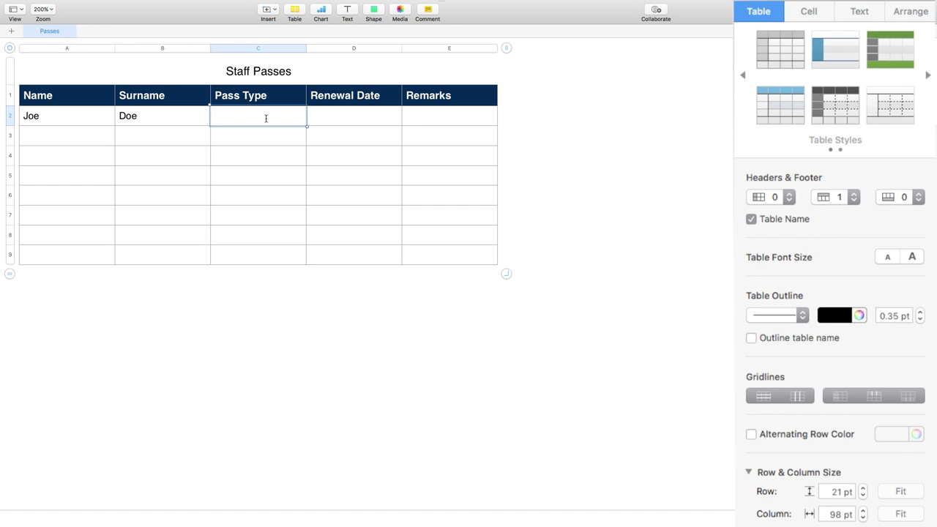
left_click(798, 16)
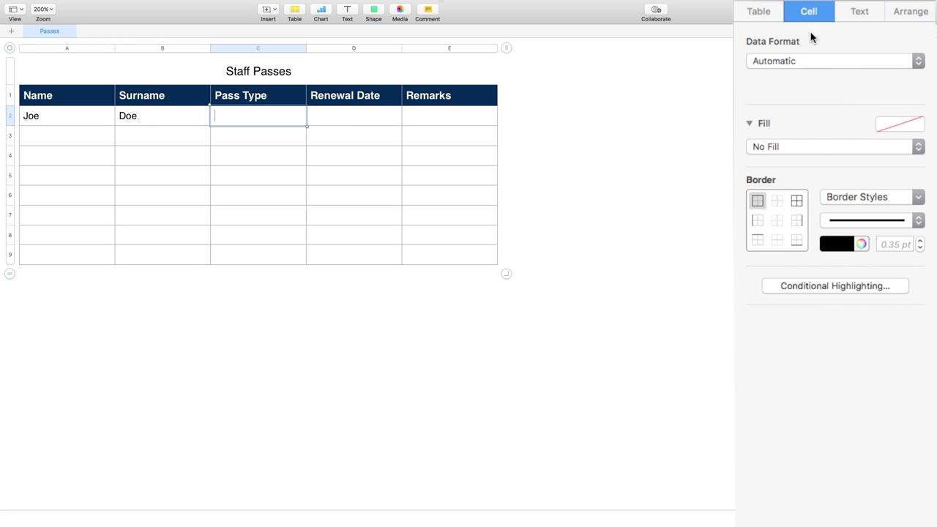
left_click(861, 13)
left_click(809, 13)
left_click(238, 120)
left_click(918, 63)
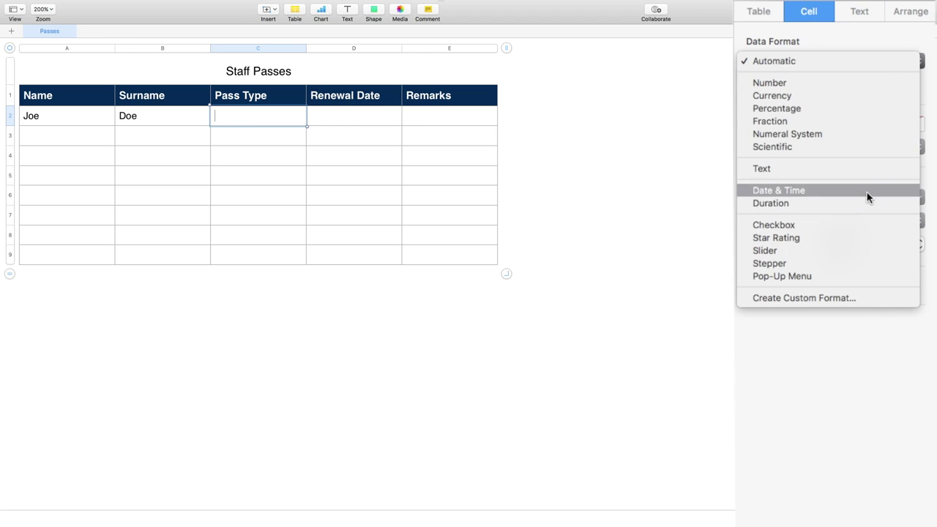
left_click(672, 134)
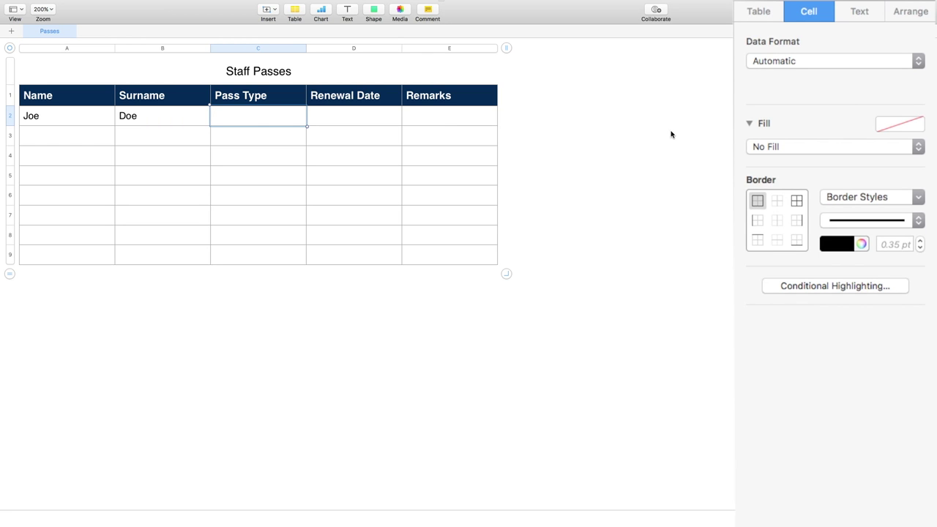
left_click(919, 62)
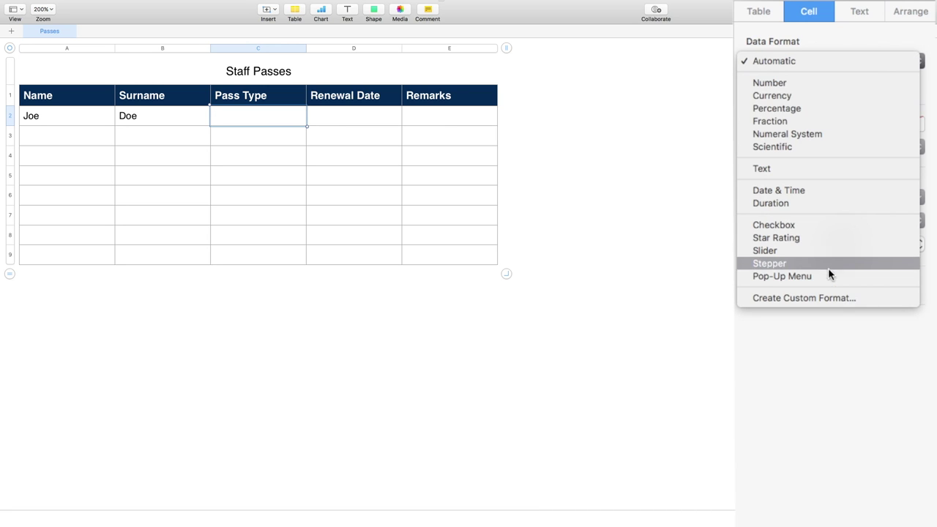
left_click(738, 98)
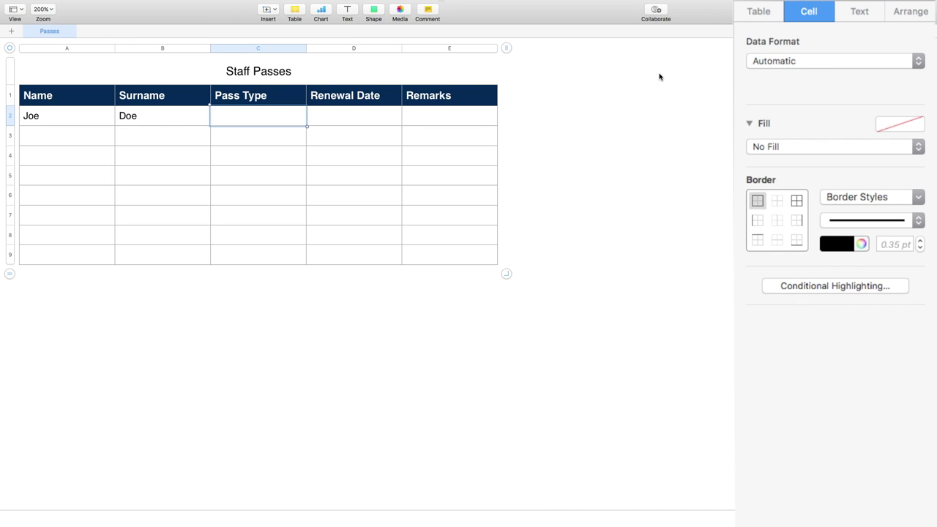
left_click(918, 62)
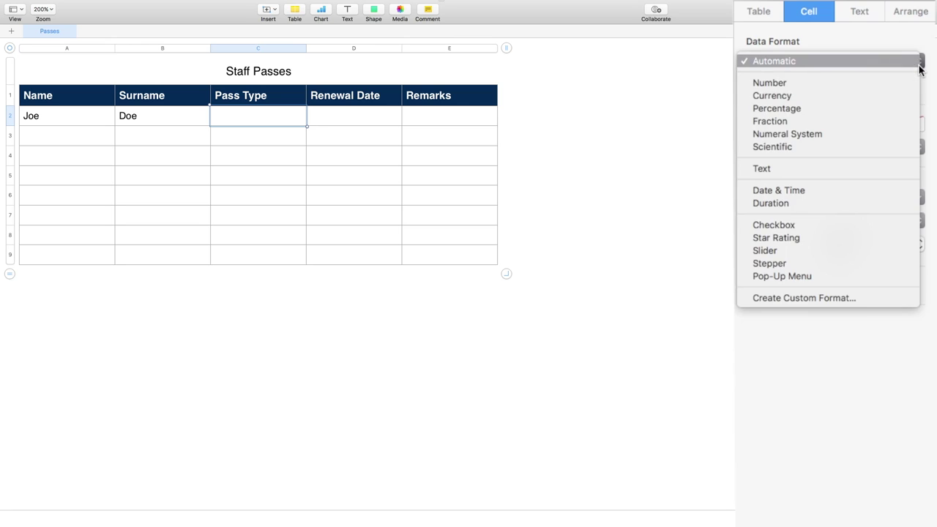
left_click(848, 276)
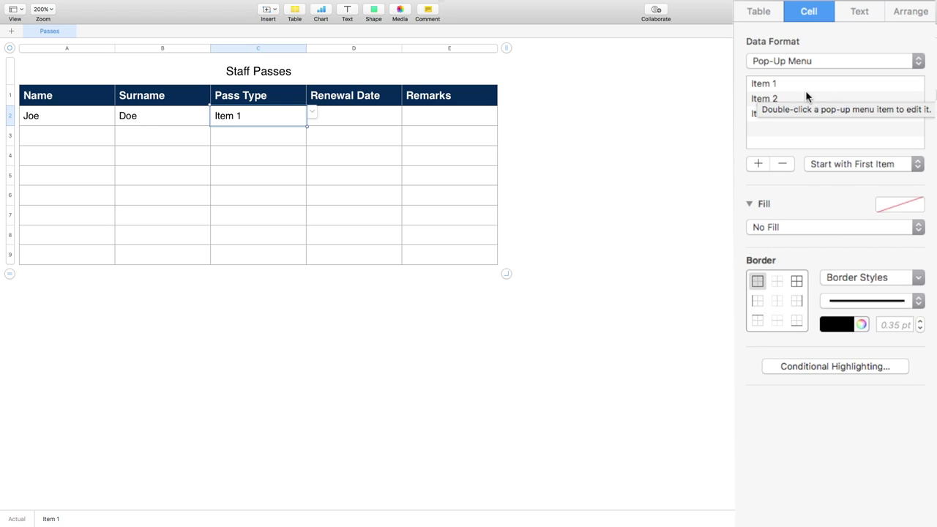
Rename the three pop-up menu items of cell C2 as Green, Blue and Orange.
left_click(777, 85)
left_click(771, 101)
left_click(771, 114)
double_click(775, 84)
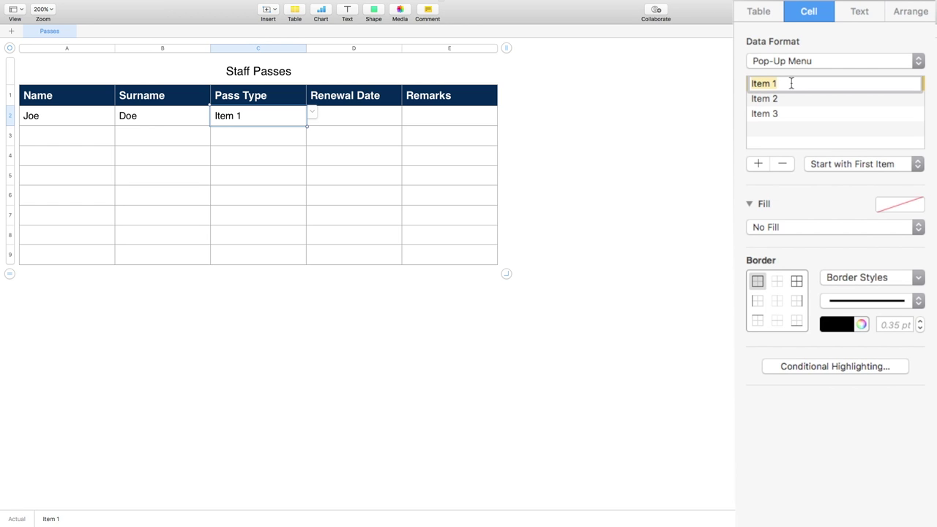
type("Green")
left_click(790, 97)
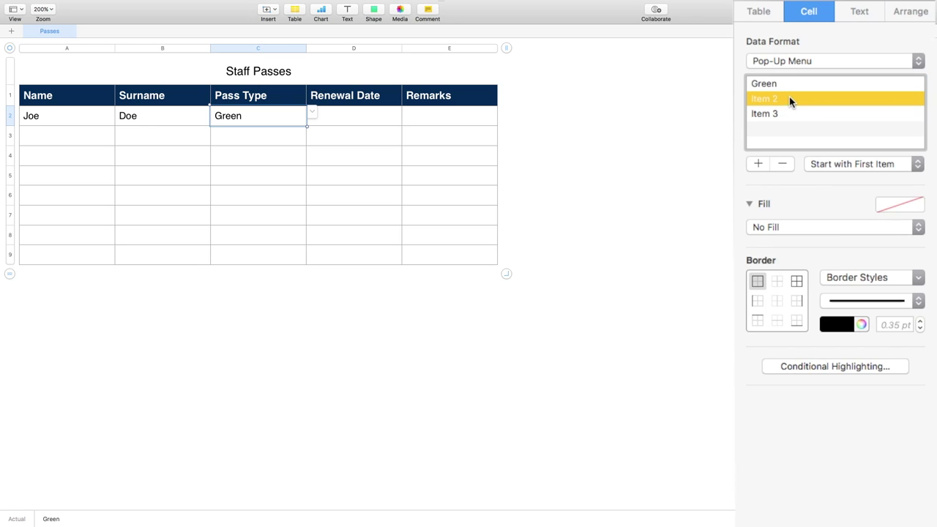
left_click(774, 100)
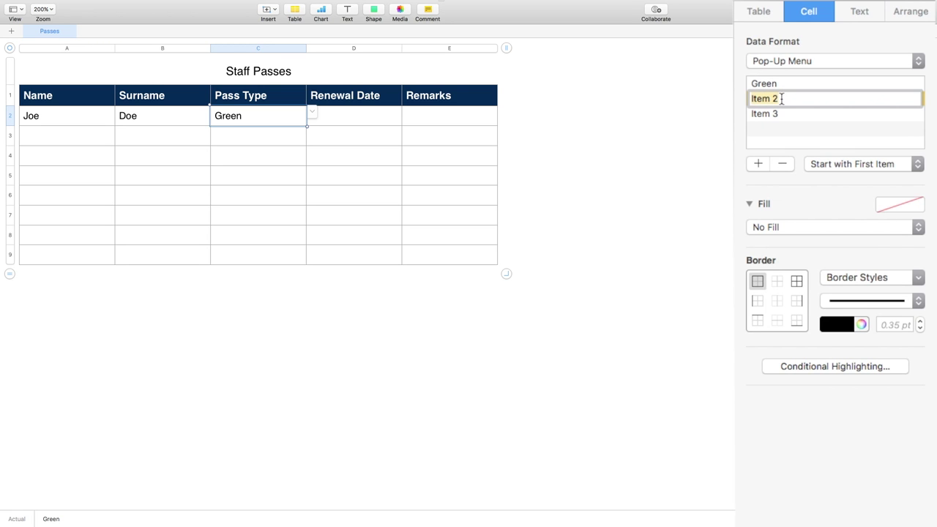
type("Blue")
left_click(768, 115)
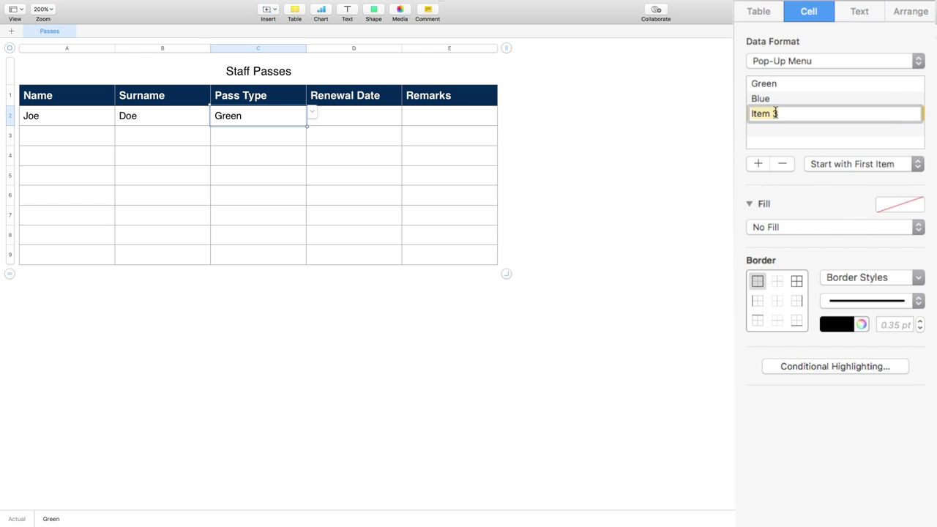
type("Orange")
left_click(636, 147)
Test the pop-up menu in C2 by choosing Blue, Orange and finally Green.
left_click(282, 125)
left_click(311, 114)
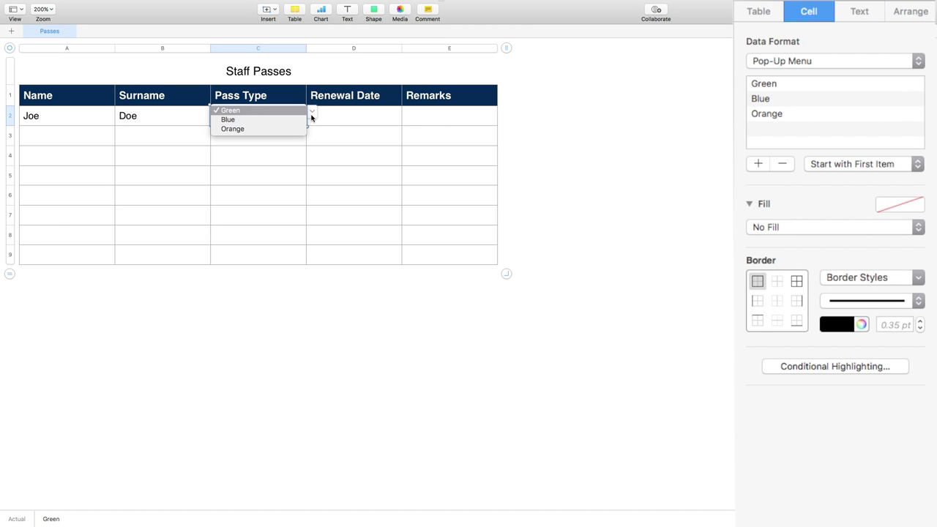
left_click(290, 121)
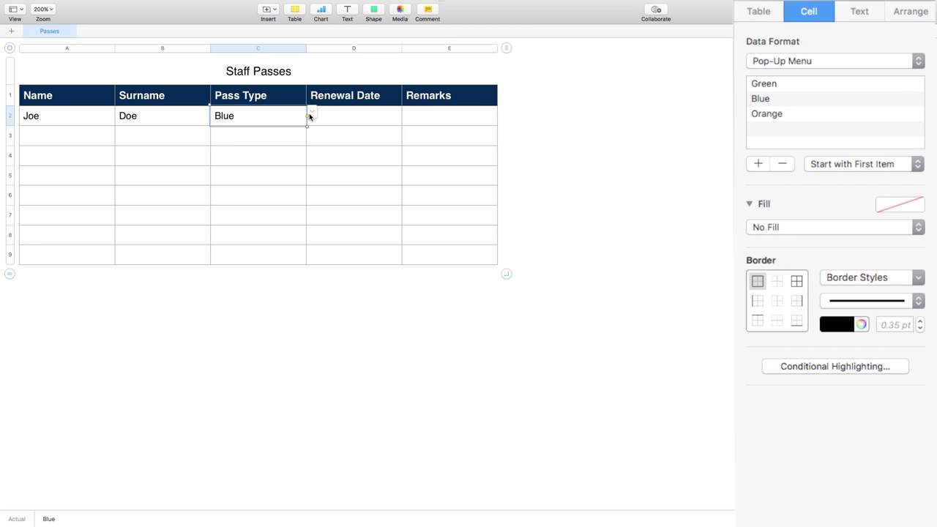
left_click(311, 113)
left_click(287, 121)
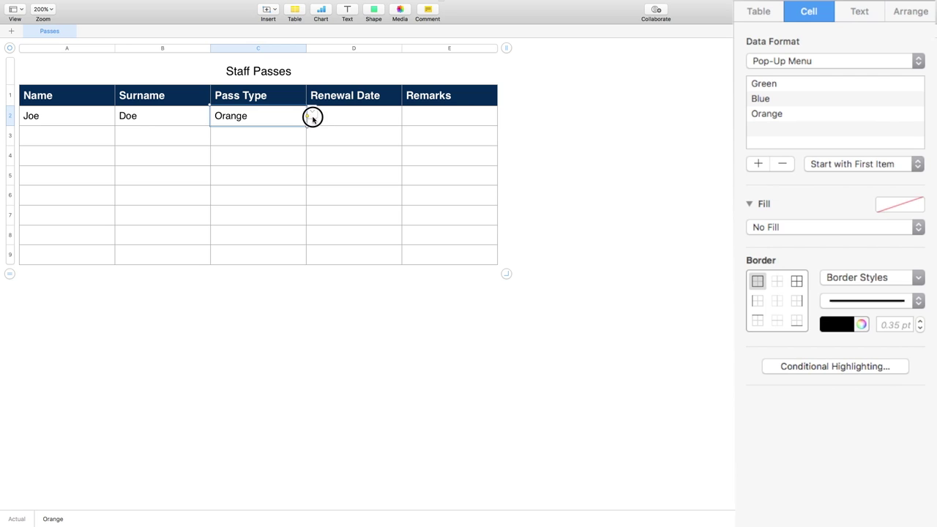
left_click(311, 115)
left_click(301, 111)
left_click(310, 112)
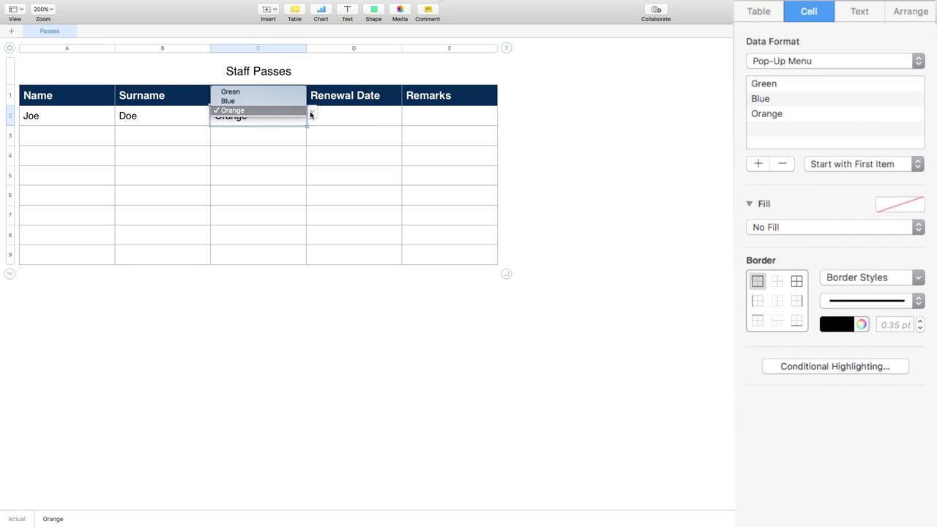
left_click(269, 93)
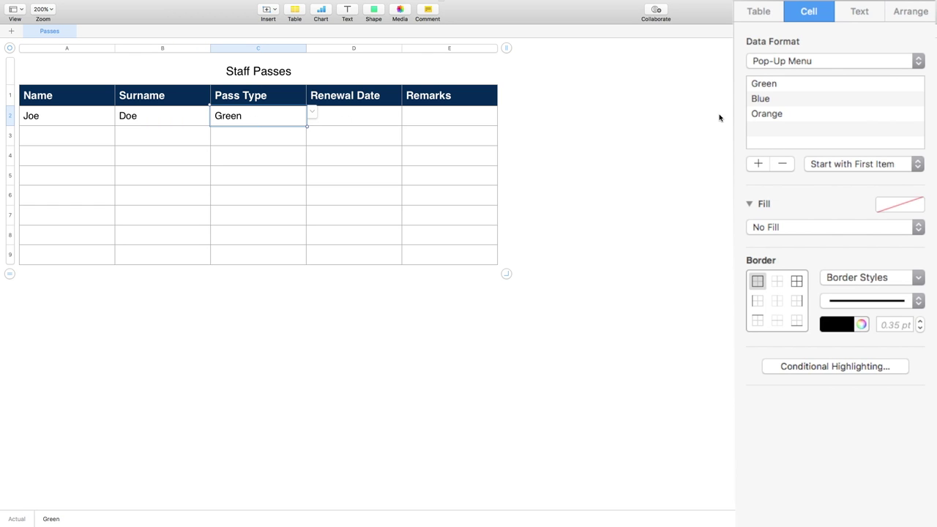
left_click(312, 113)
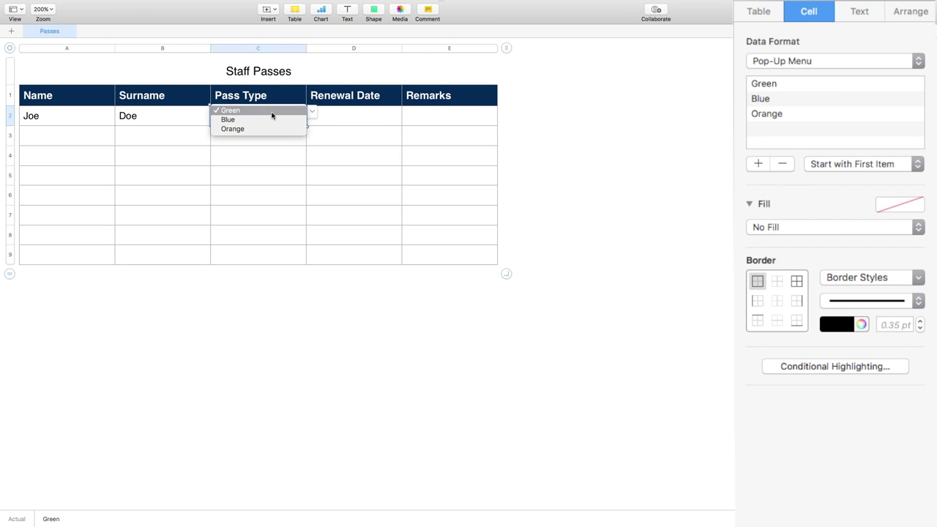
left_click(370, 148)
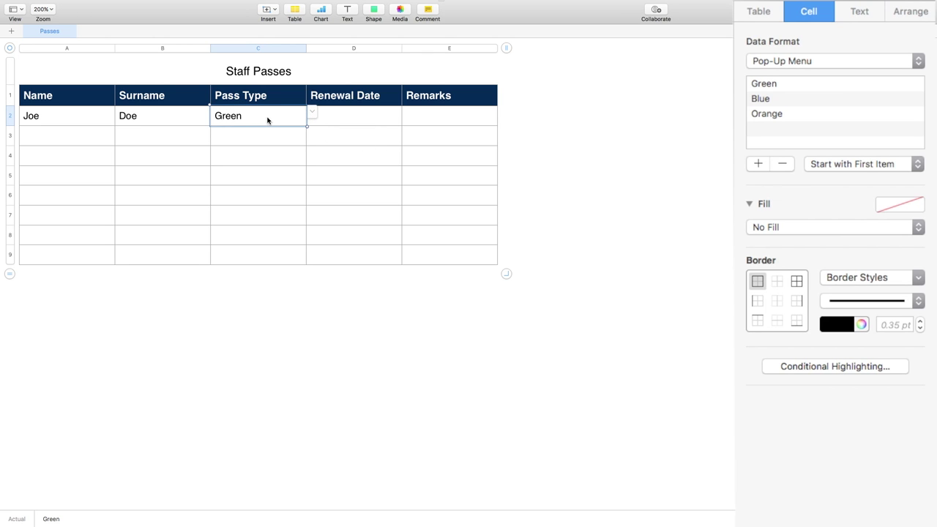
Switch the C2 pop-up menu's starting option to Start with Blank.
left_click(919, 165)
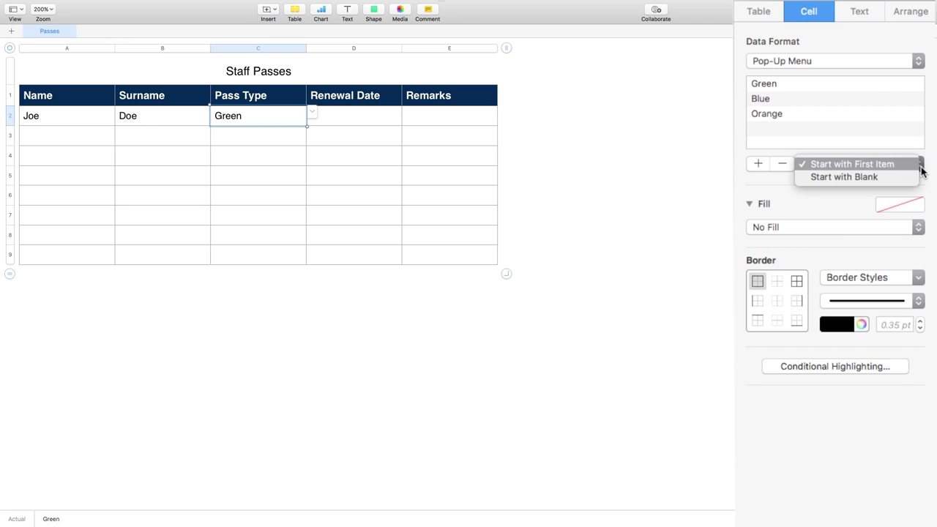
left_click(921, 170)
left_click(921, 170)
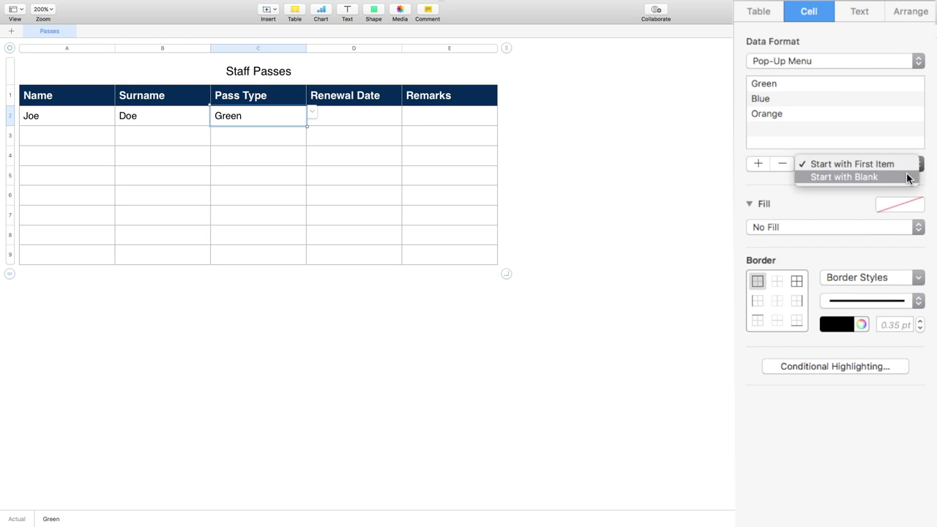
left_click(906, 176)
Try clearing cell C2, and undo the deletion.
left_click(339, 128)
left_click(243, 120)
key("Delete")
left_click(277, 141)
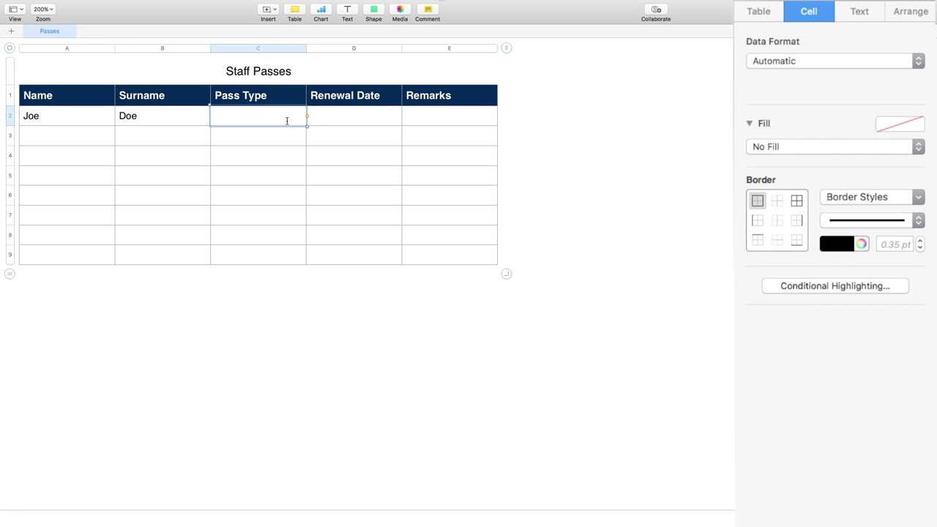
key("ctrl+z")
left_click(326, 143)
left_click(244, 117)
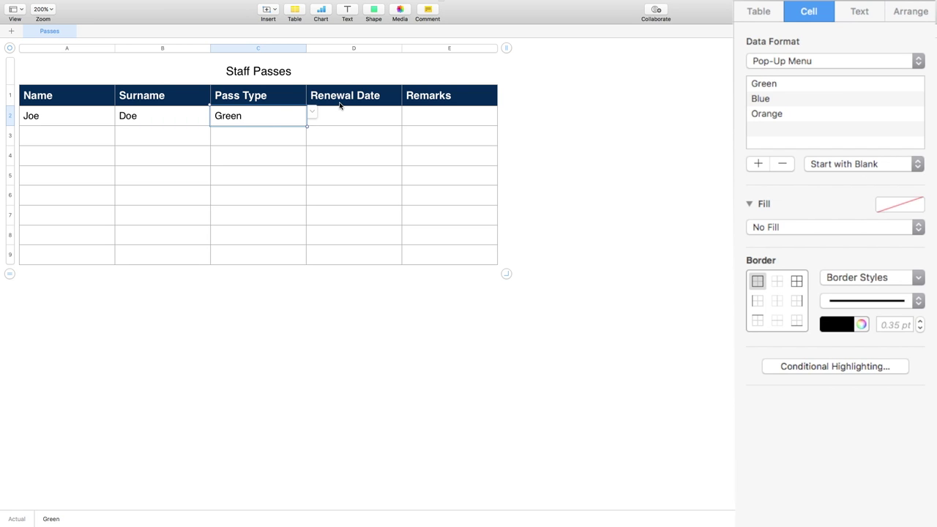
Choose None as the pass type in C2 and look over the available choices.
left_click(243, 115)
left_click(311, 112)
left_click(285, 104)
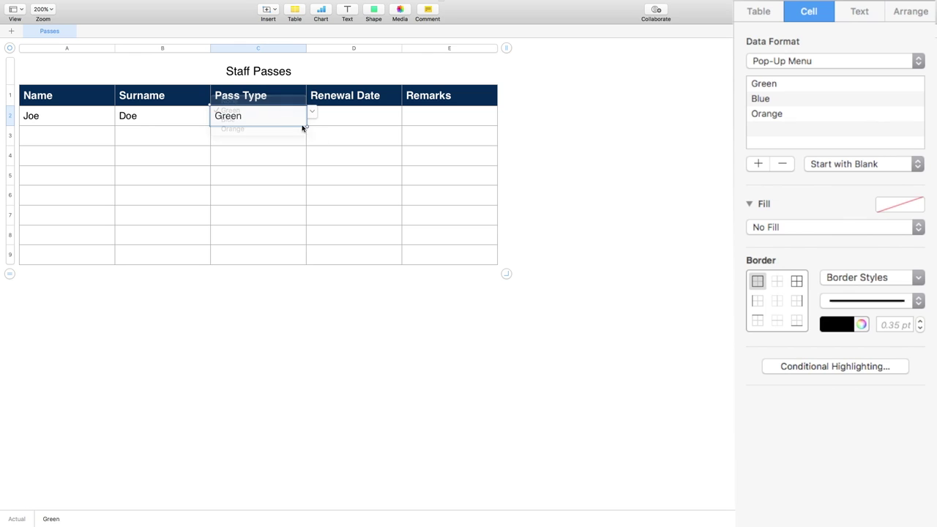
left_click(313, 114)
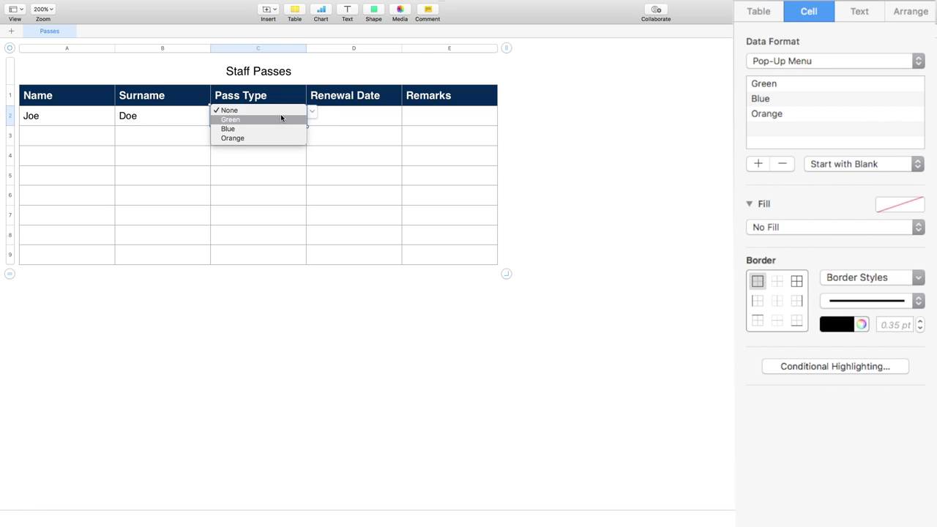
left_click(280, 112)
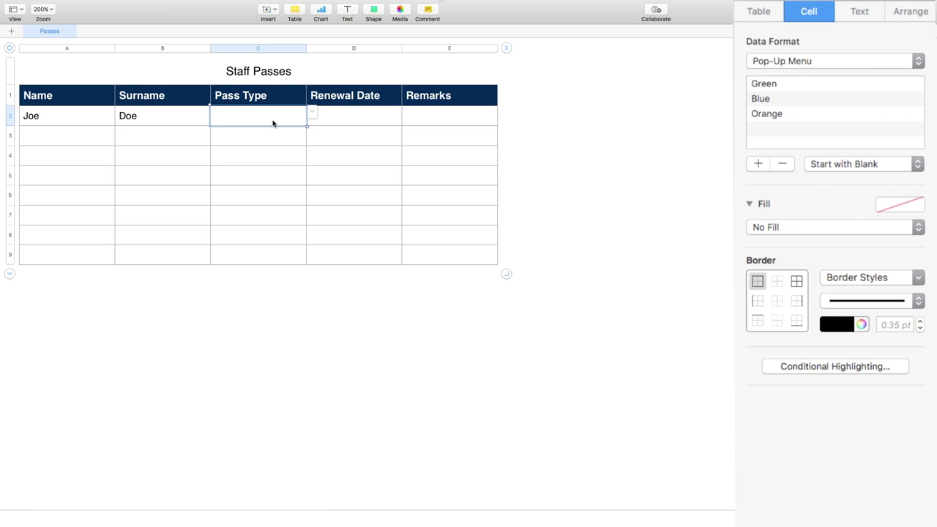
left_click(313, 113)
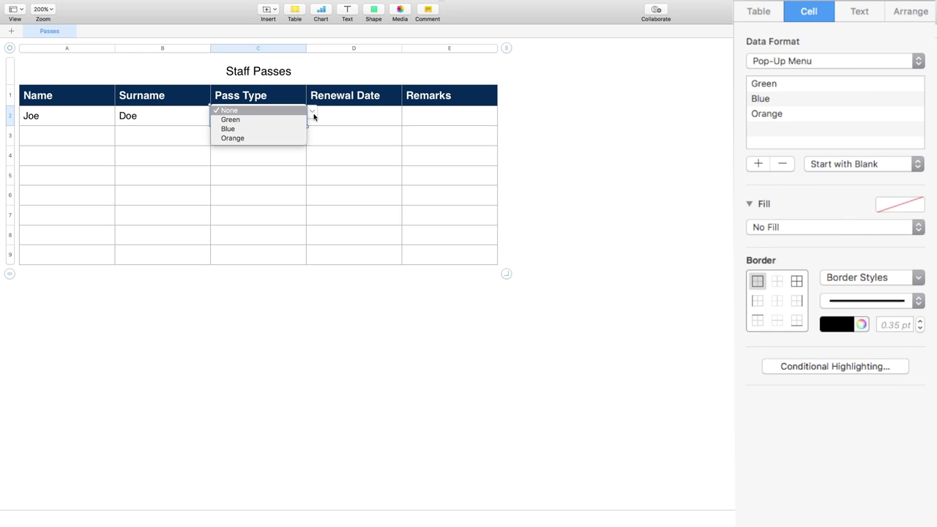
left_click(317, 118)
Set the C2 pop-up menu to Start with First Item and add a Select item at the start of its list.
left_click(917, 164)
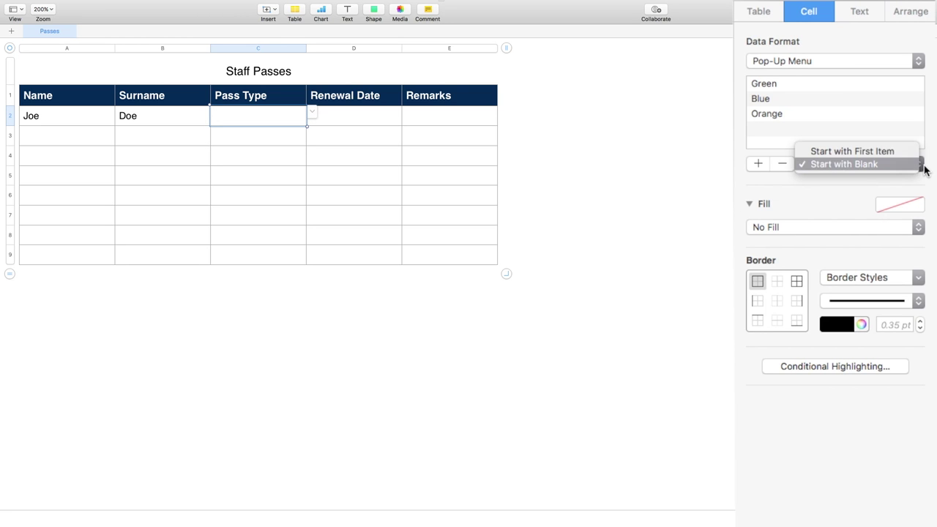
left_click(893, 151)
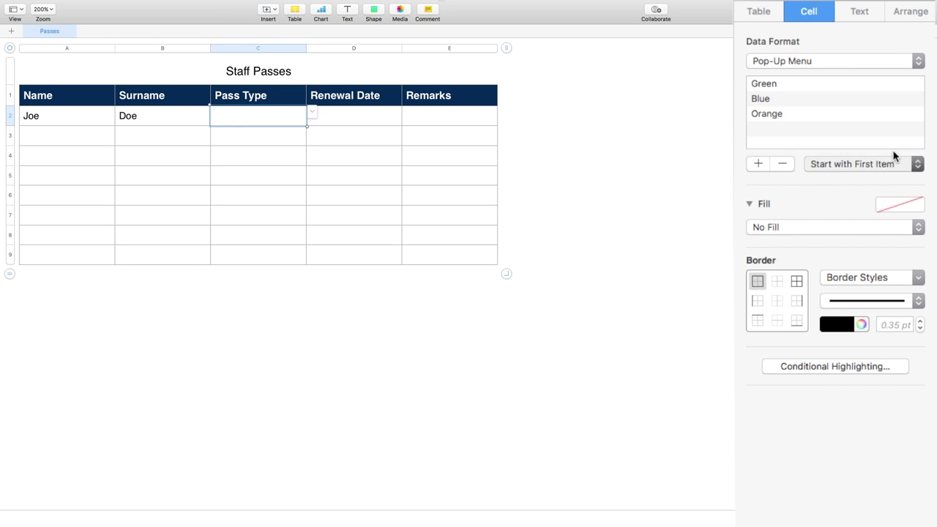
left_click(760, 164)
type("Select")
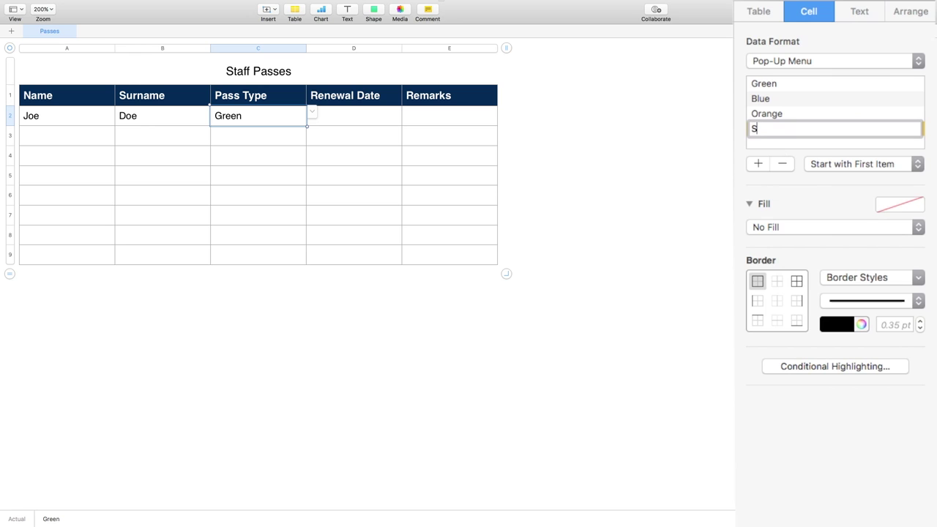
left_click(767, 138)
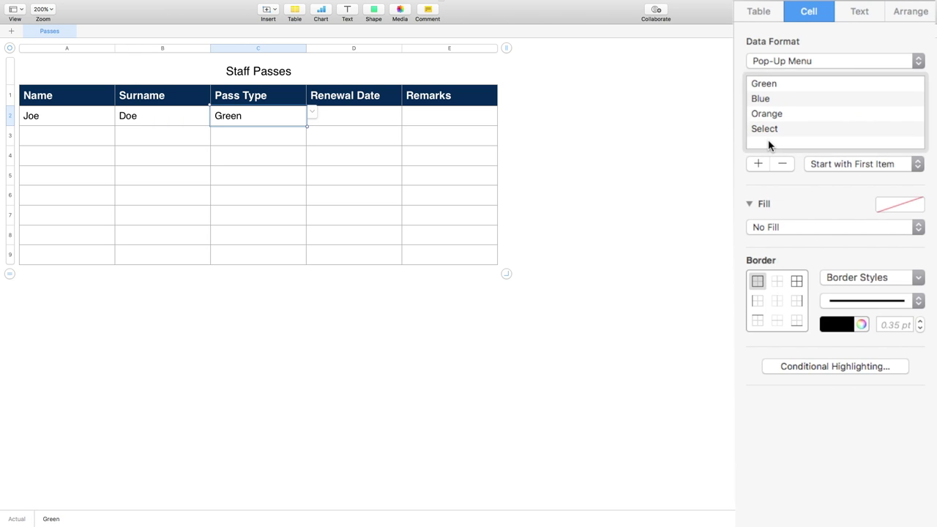
left_click_drag(770, 130, 771, 83)
Choose Select as the pass type in cell C2.
left_click(311, 113)
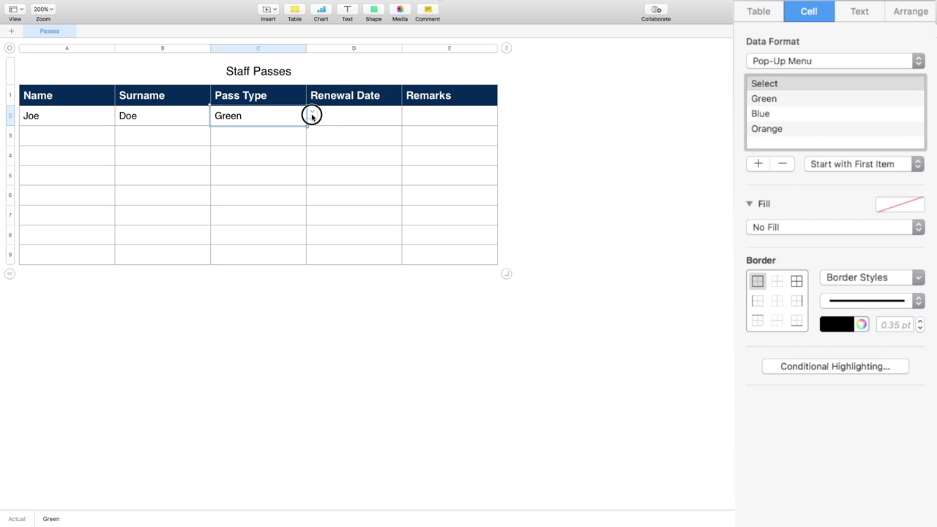
left_click(285, 101)
left_click(371, 163)
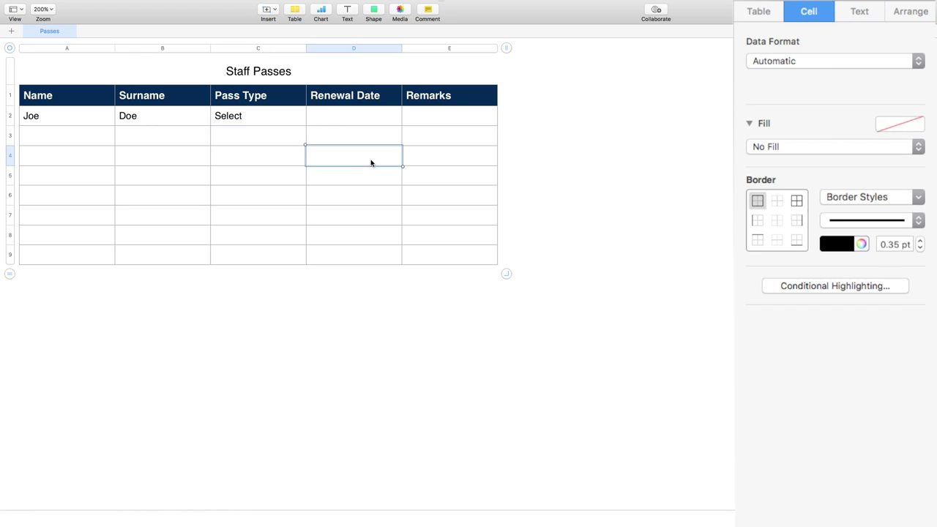
Autofill the C2 pop-up menu down the Pass Type column to C9.
left_click(262, 137)
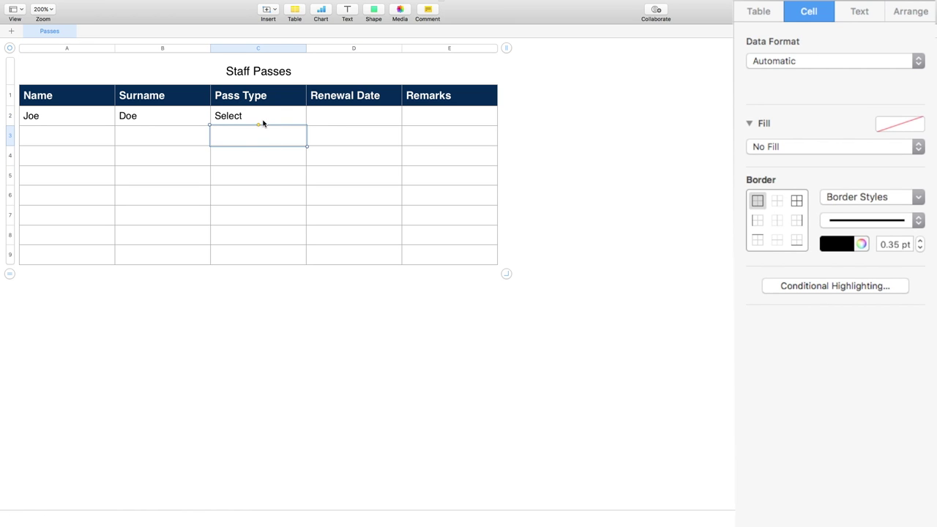
left_click(264, 123)
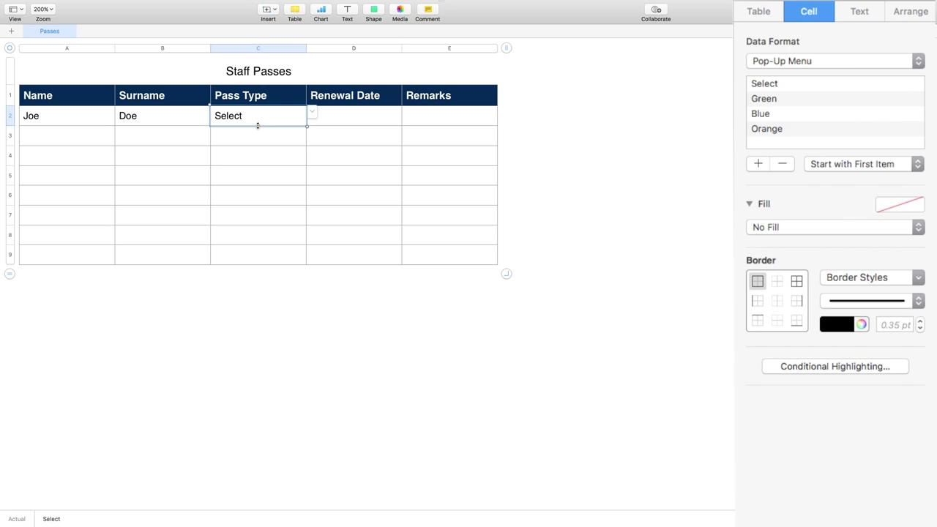
left_click_drag(257, 125, 266, 253)
left_click(349, 196)
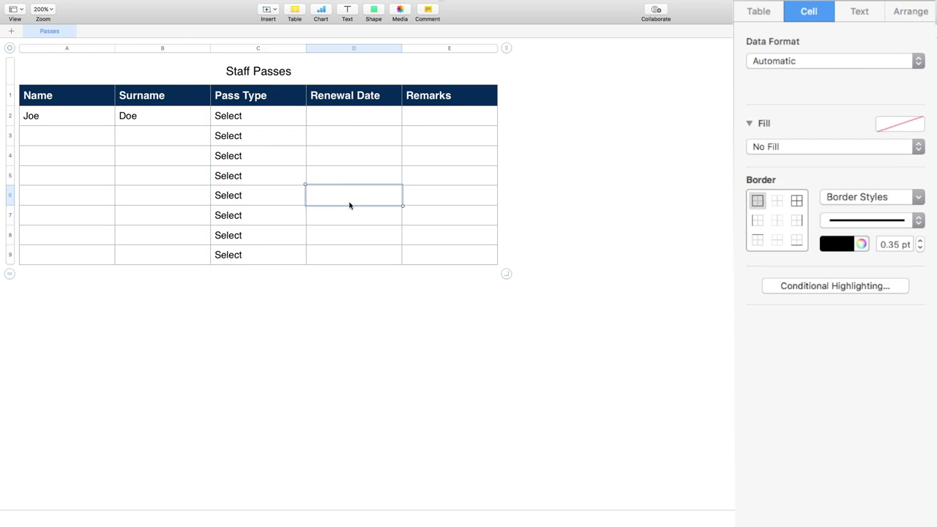
Try Blue as the pass type in C2 and look over the choices in C3.
left_click(262, 117)
left_click(311, 114)
left_click(286, 127)
left_click(289, 138)
left_click(312, 133)
left_click(340, 139)
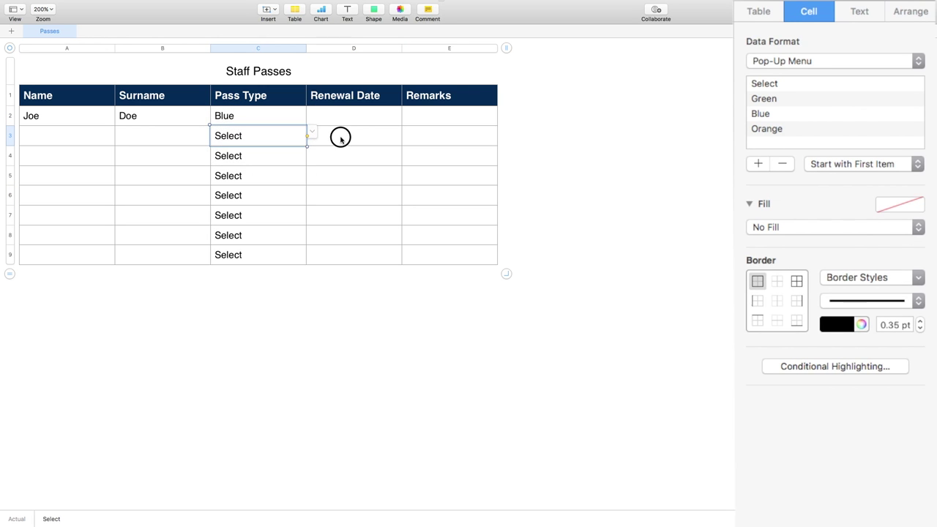
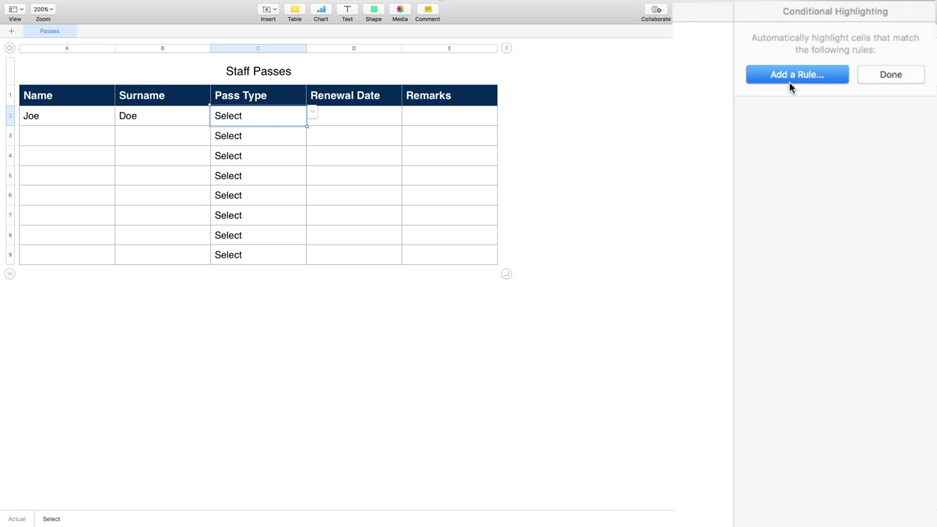
Add a conditional highlighting rule to C2 for text that is Green.
left_click(790, 77)
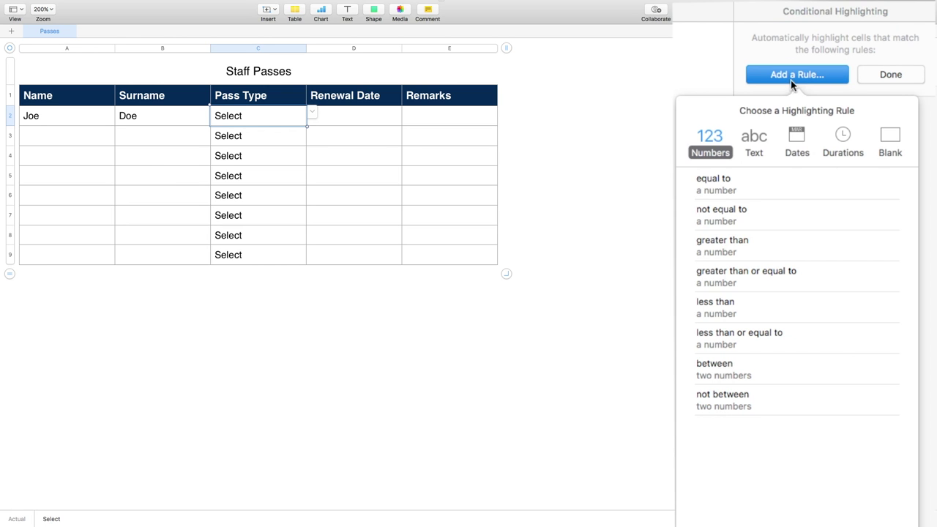
left_click(755, 147)
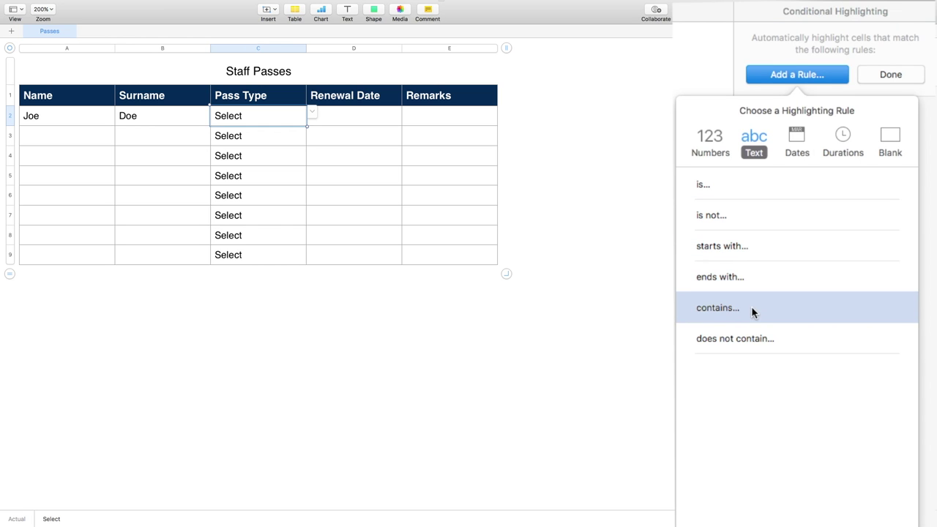
left_click(720, 187)
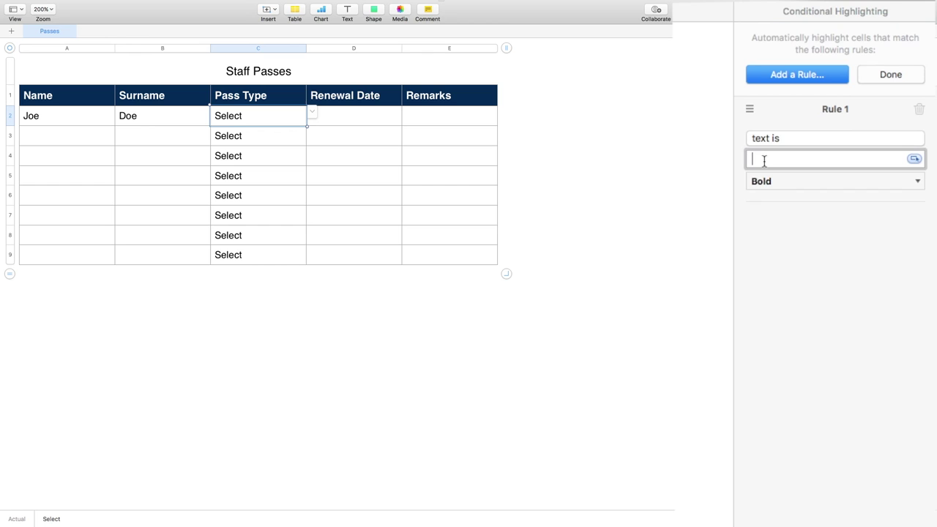
type("Green")
Give the Green highlighting rule a custom style with Sea Foam text.
left_click(906, 188)
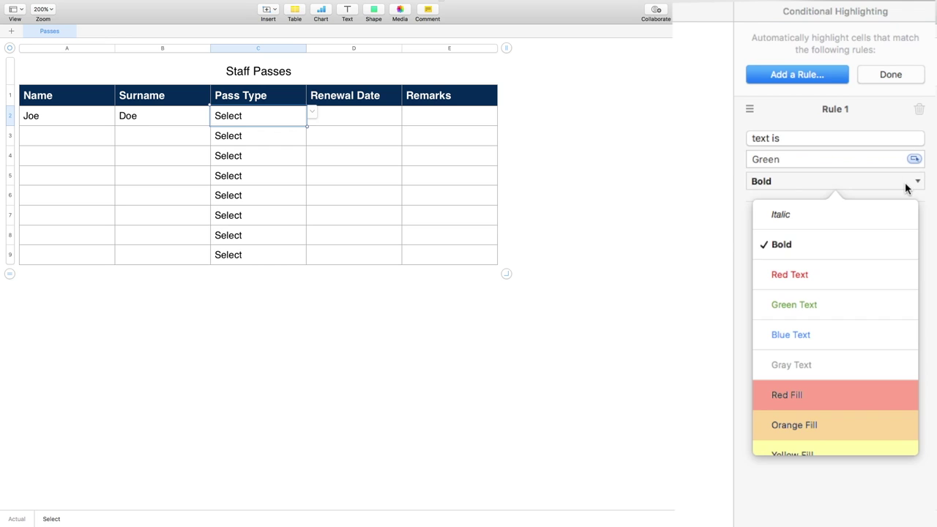
left_click(912, 186)
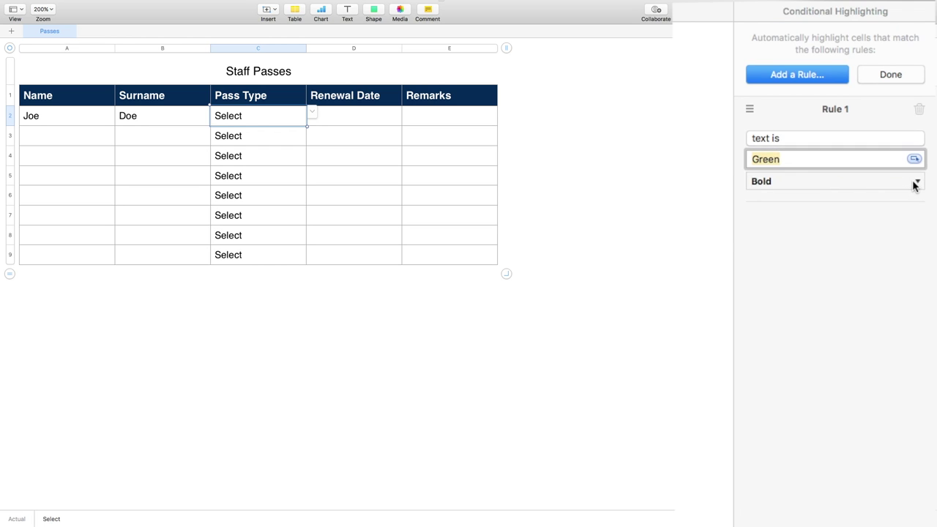
left_click(912, 185)
scroll(843, 304, "down", 3)
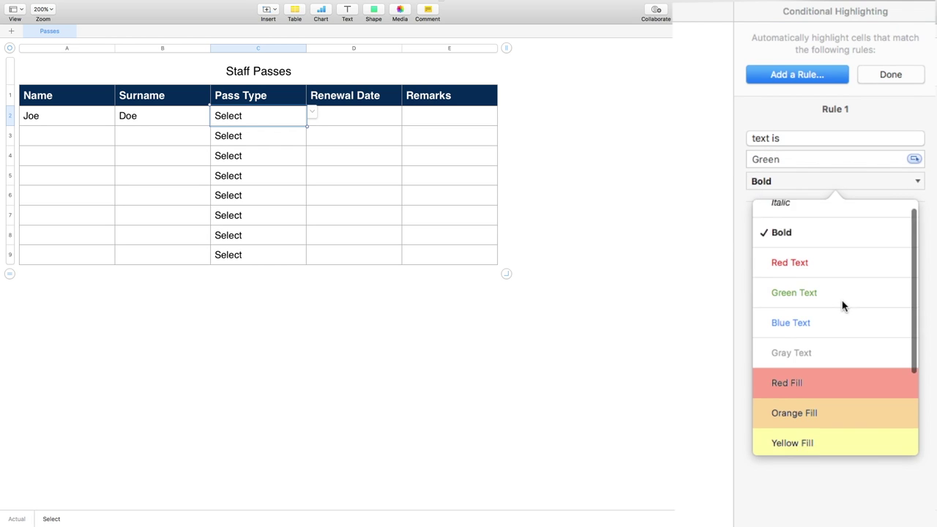
scroll(825, 263, "down", 3)
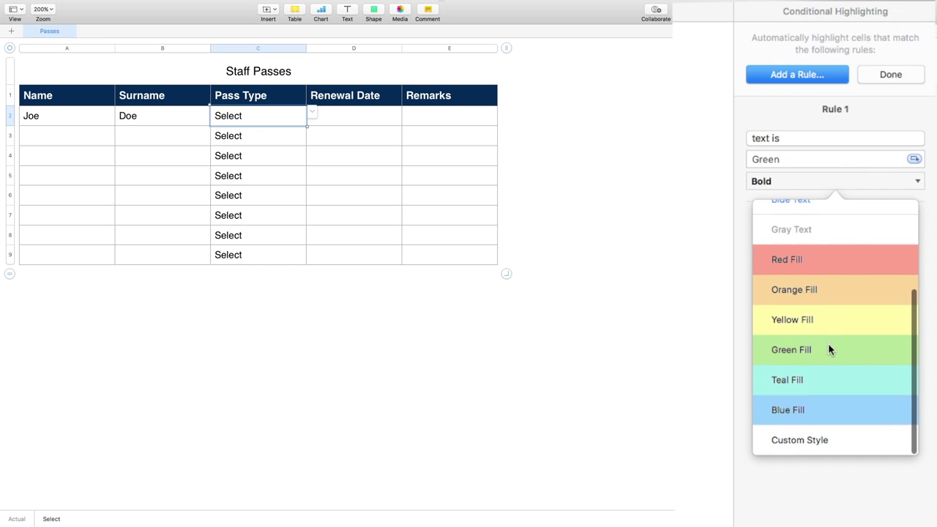
left_click(819, 442)
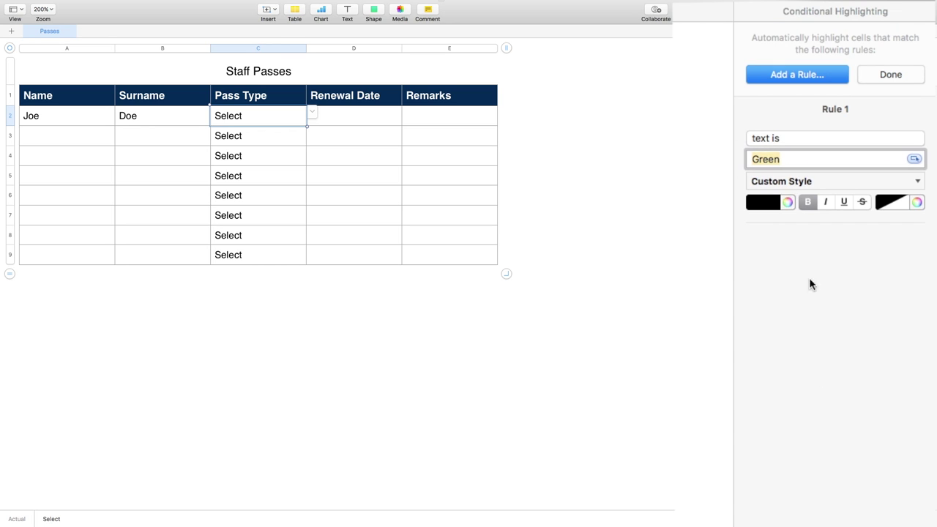
left_click(788, 203)
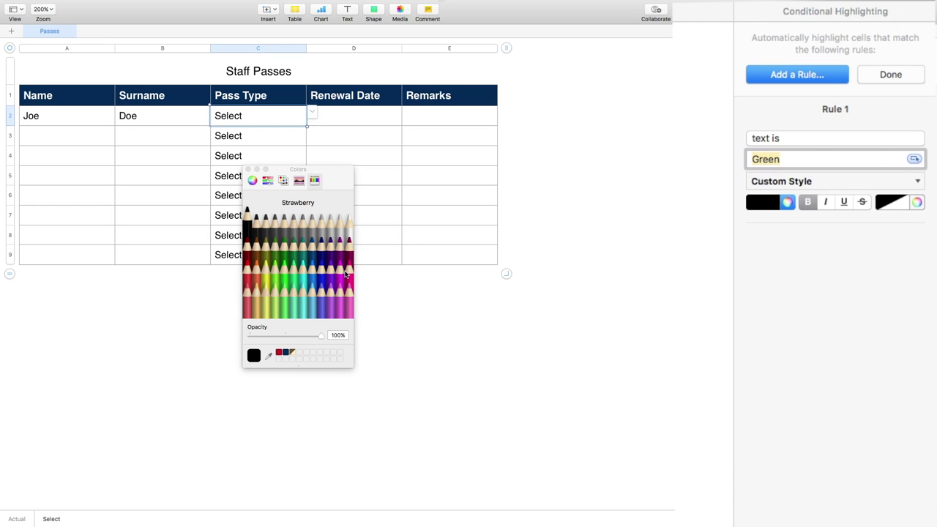
left_click(291, 269)
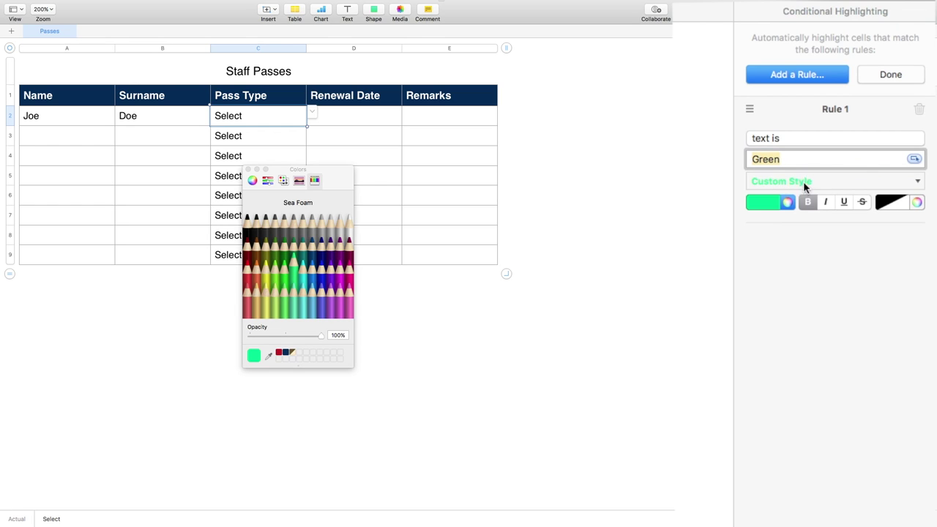
Set the Green rule's fill colour to Moss and finish editing the highlighting rules.
left_click(917, 205)
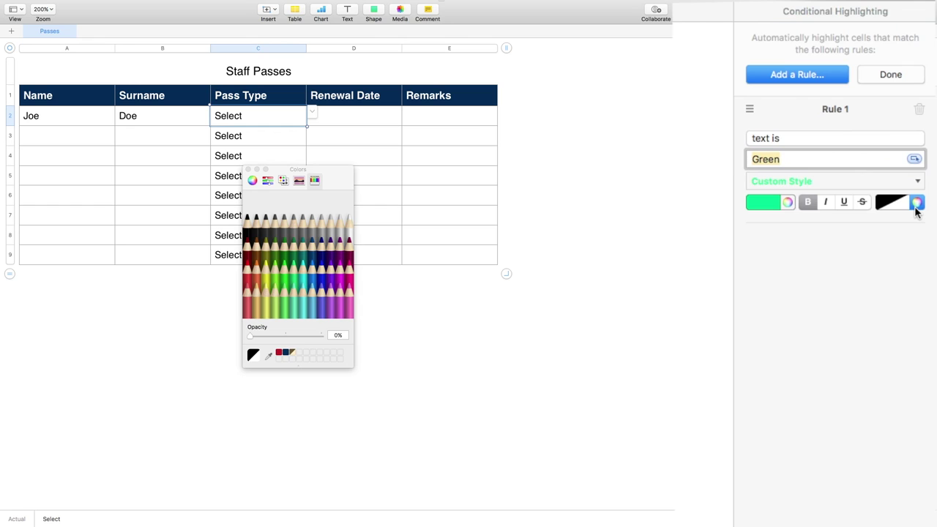
left_click(296, 251)
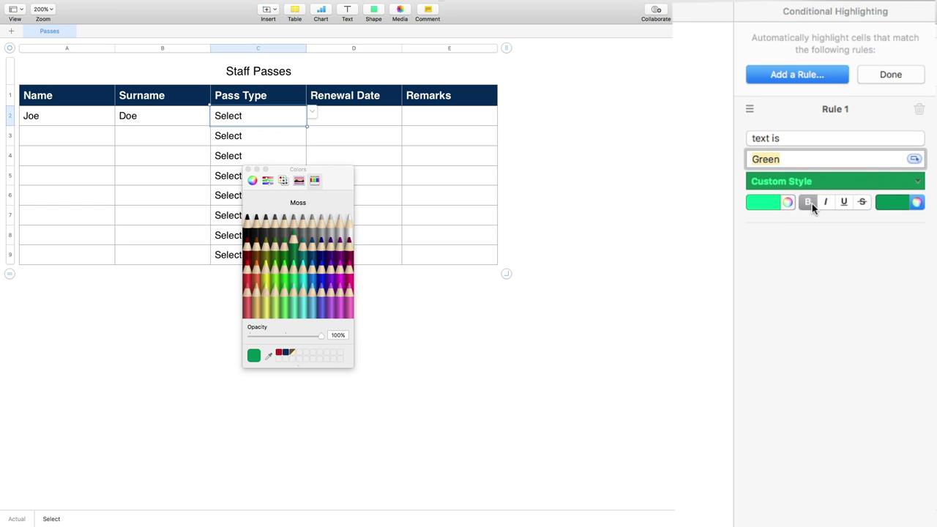
left_click(248, 169)
left_click(894, 81)
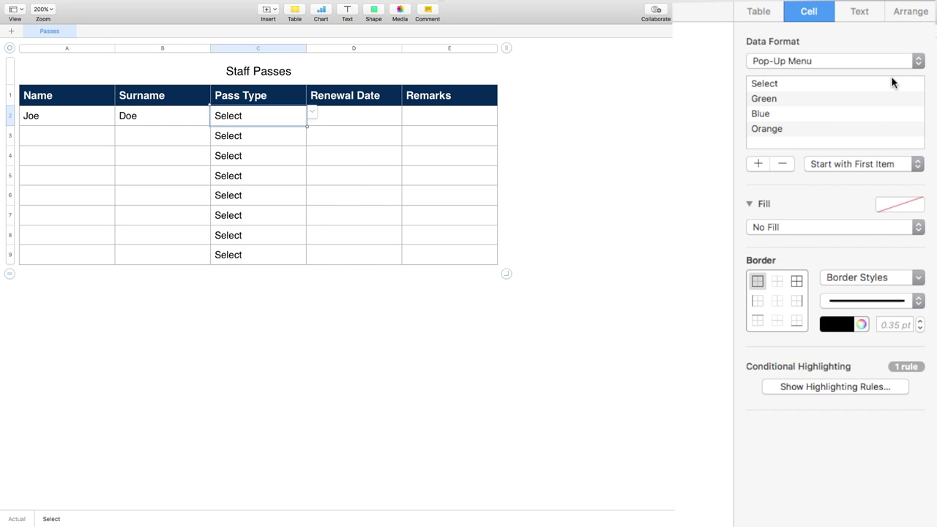
Choose Green as the pass type in both C2 and C3 to test the highlighting.
left_click(308, 113)
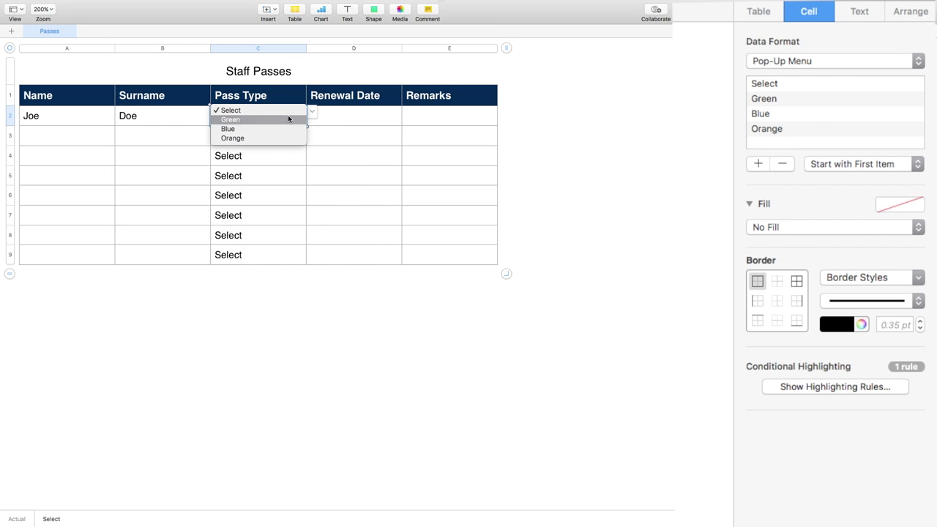
left_click(284, 120)
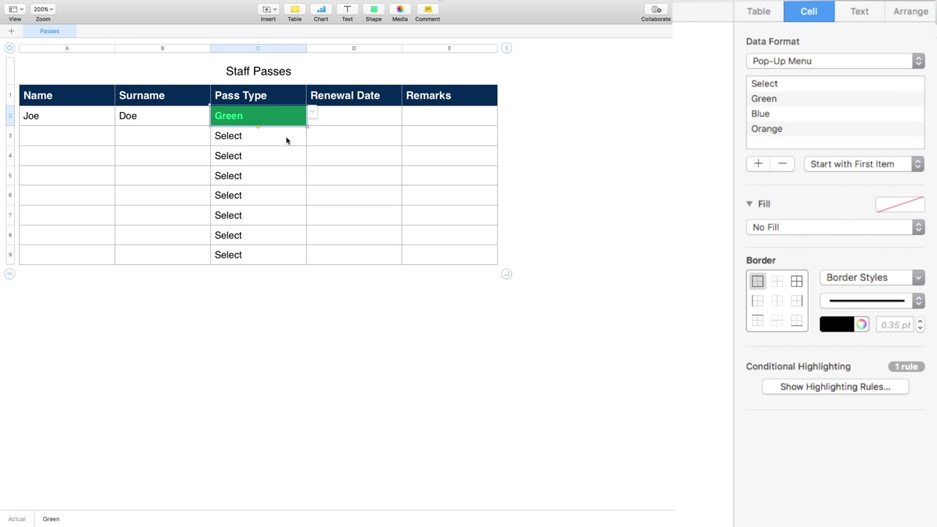
left_click(287, 139)
left_click(311, 135)
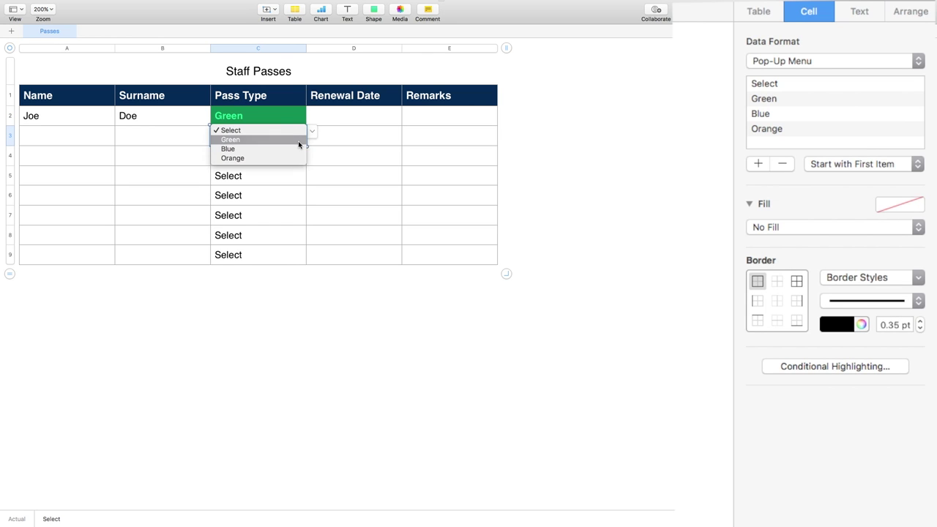
left_click(298, 140)
left_click(347, 150)
Look over the pass type choices in C2, keeping Green selected.
left_click(268, 123)
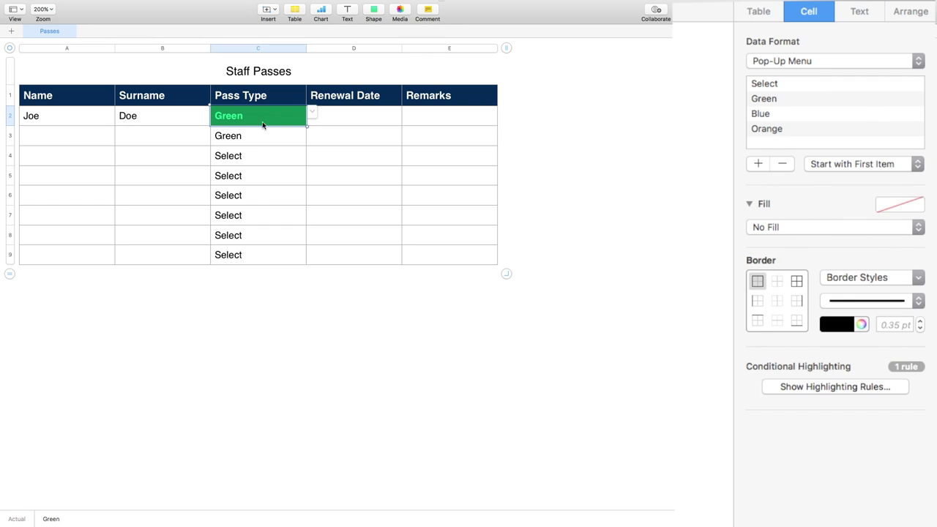
left_click(313, 115)
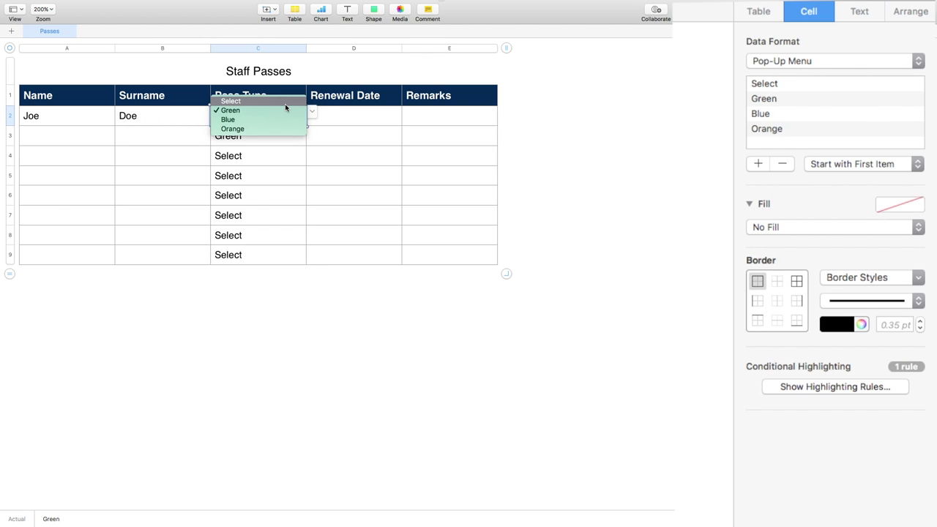
left_click(280, 112)
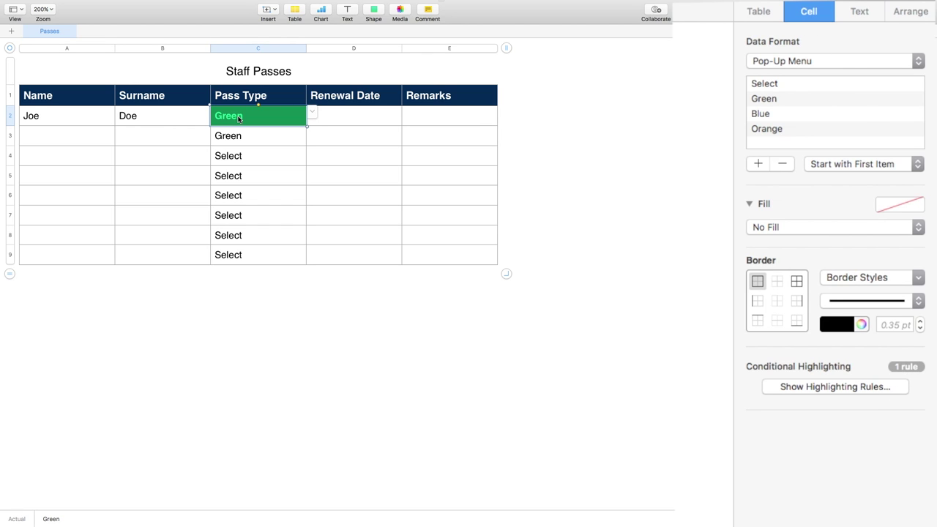
Add a second conditional highlighting rule to C2 for text that is orange.
left_click(818, 387)
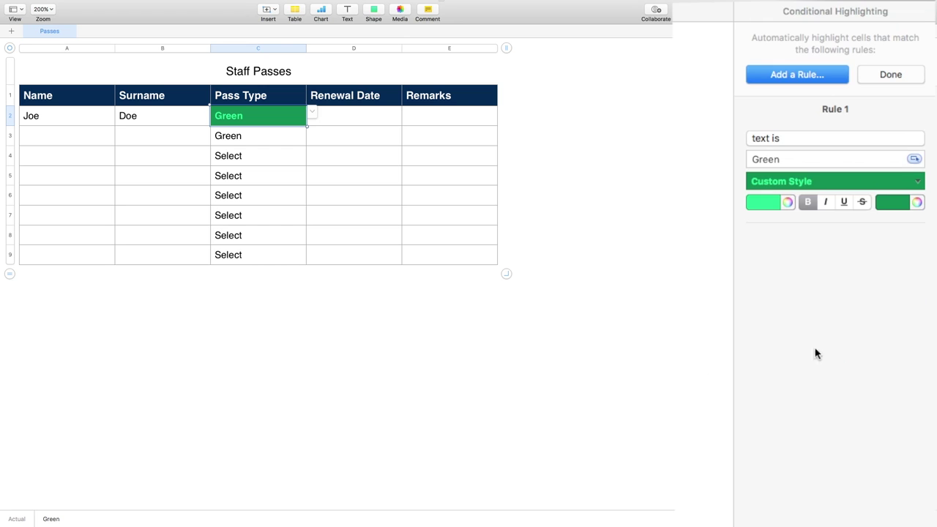
left_click(811, 76)
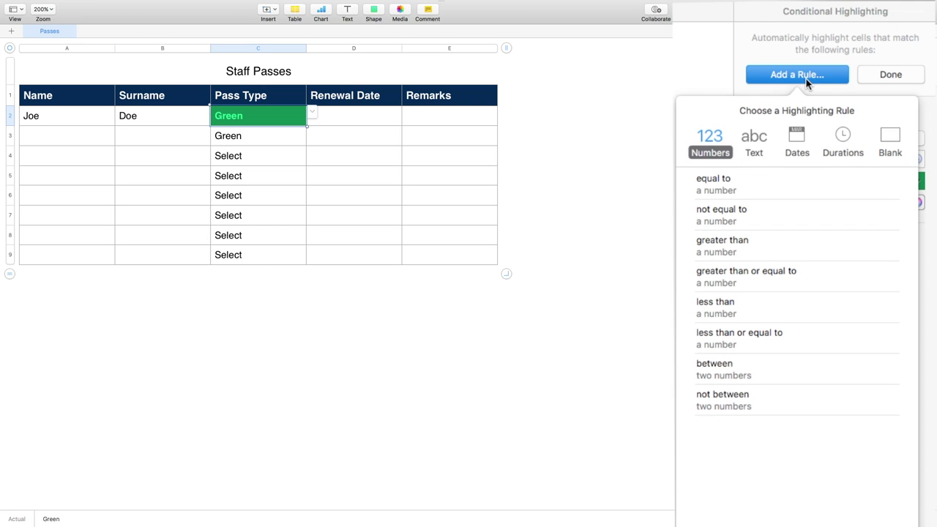
left_click(761, 150)
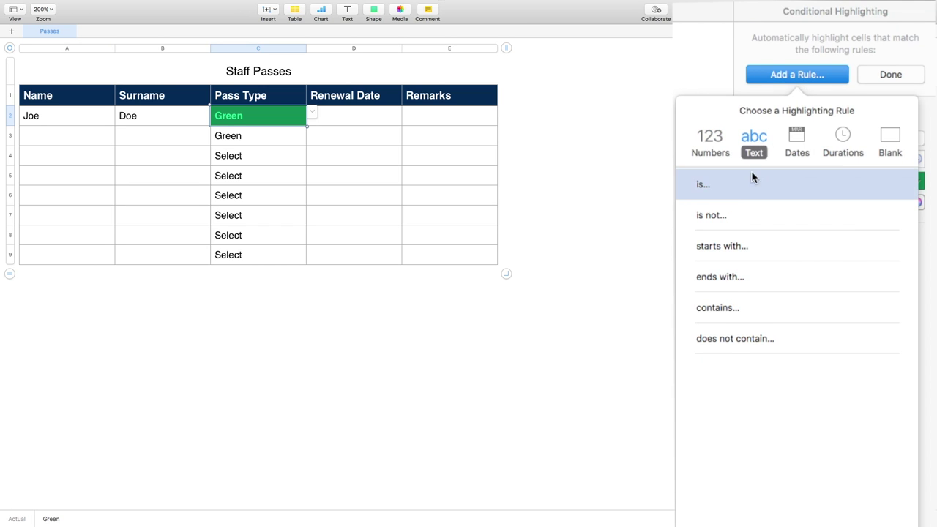
left_click(733, 189)
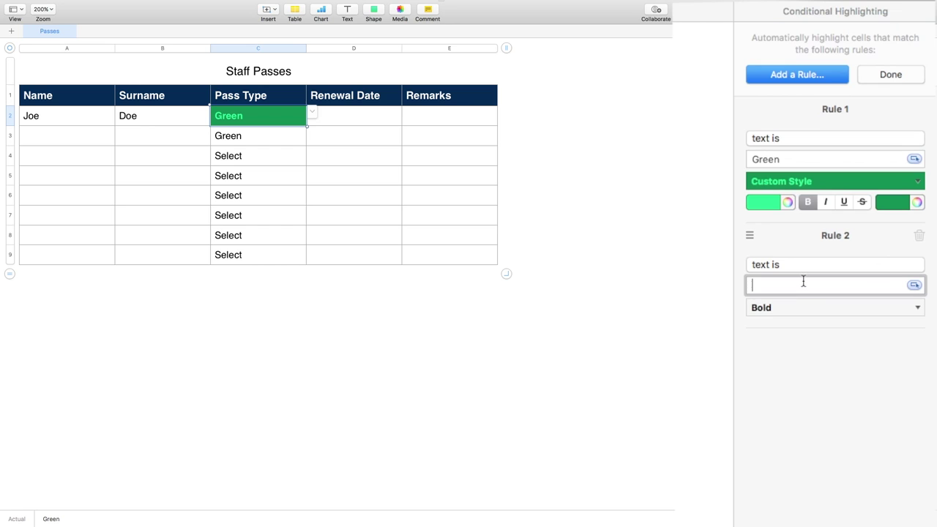
type("orange")
left_click(758, 286)
key("BackSpace")
type("O")
key("BackSpace")
type("o")
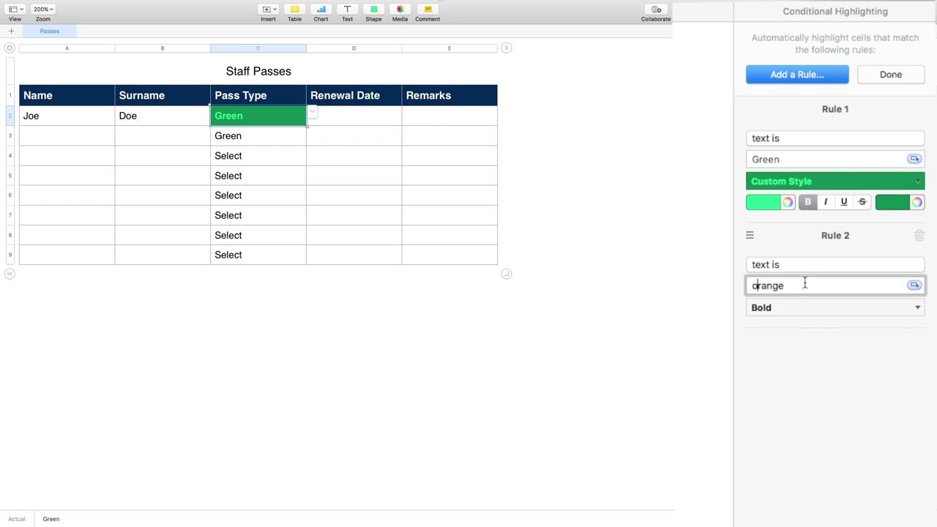
Give the orange highlighting rule a custom style with Cantaloupe text.
left_click(917, 309)
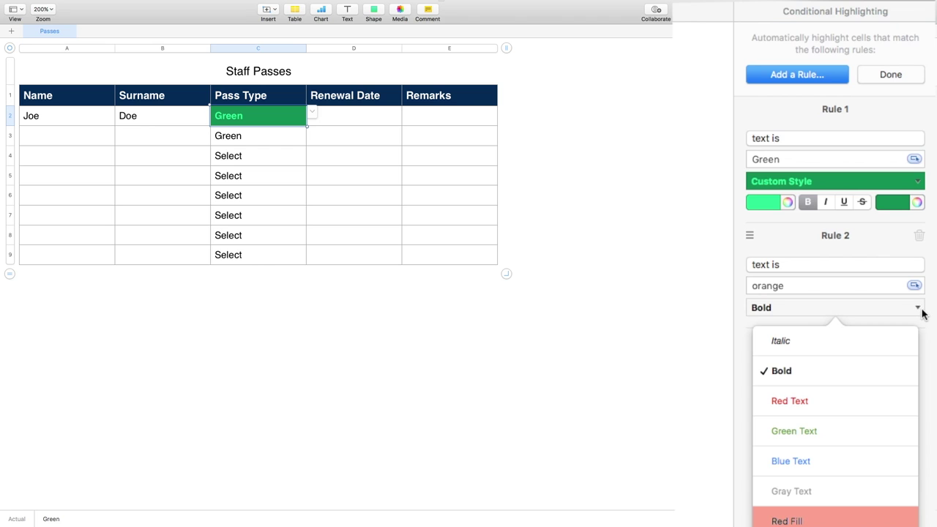
scroll(835, 476, "down", 3)
left_click(835, 505)
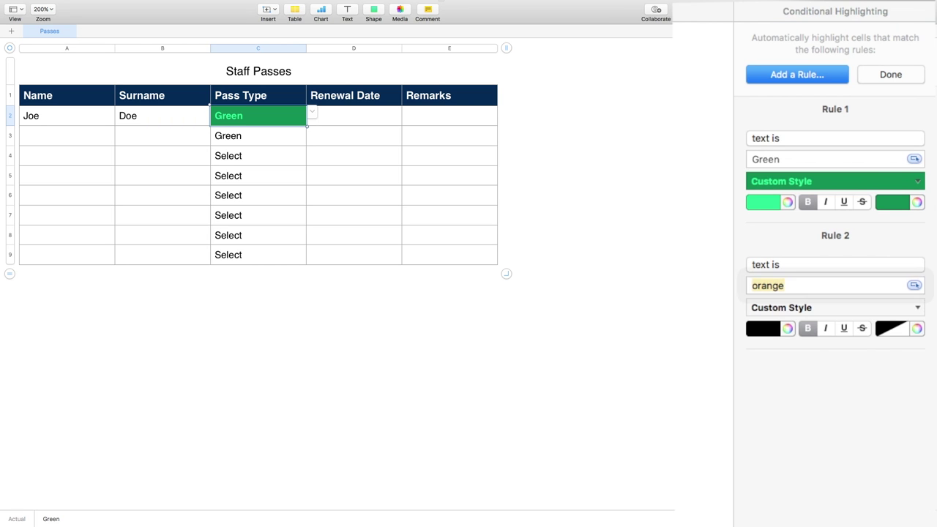
left_click(788, 328)
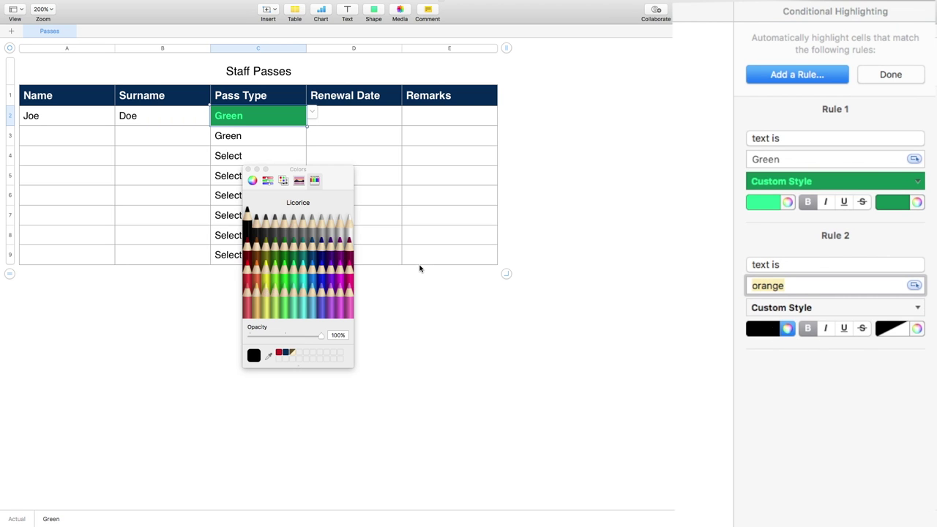
left_click(255, 290)
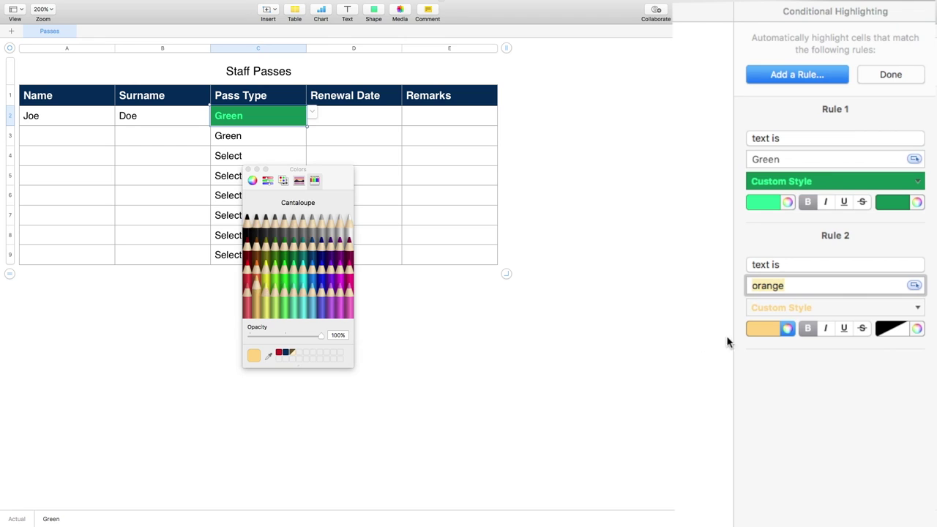
Give the orange highlighting rule a Tangerine fill and add a third rule for text that is Blue.
left_click(917, 329)
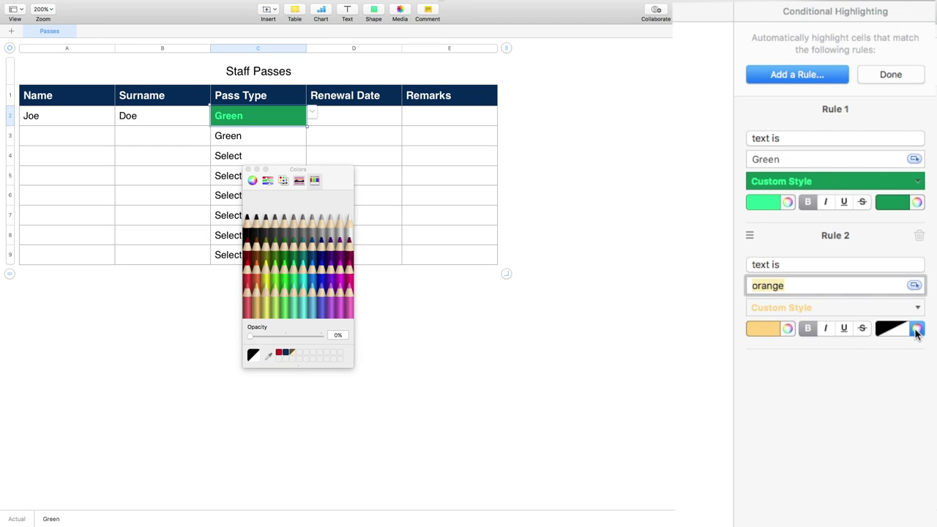
left_click(257, 277)
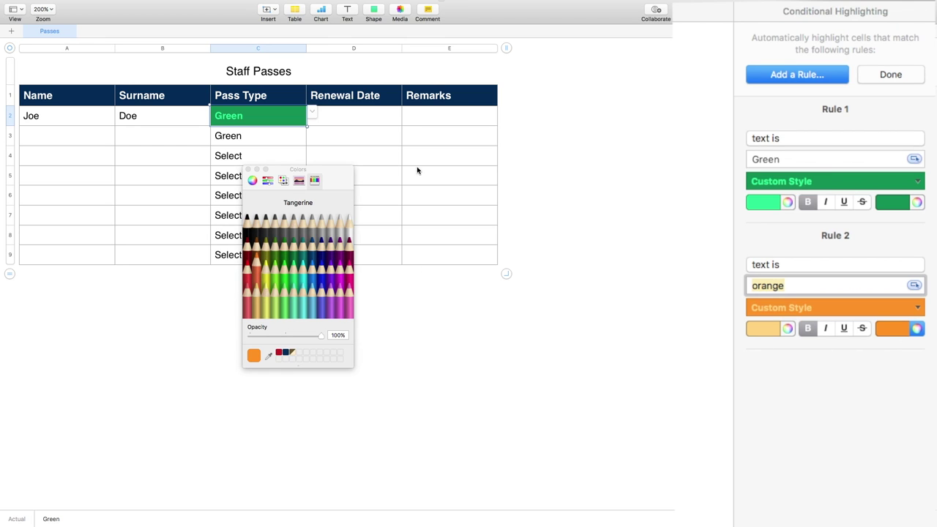
left_click(798, 75)
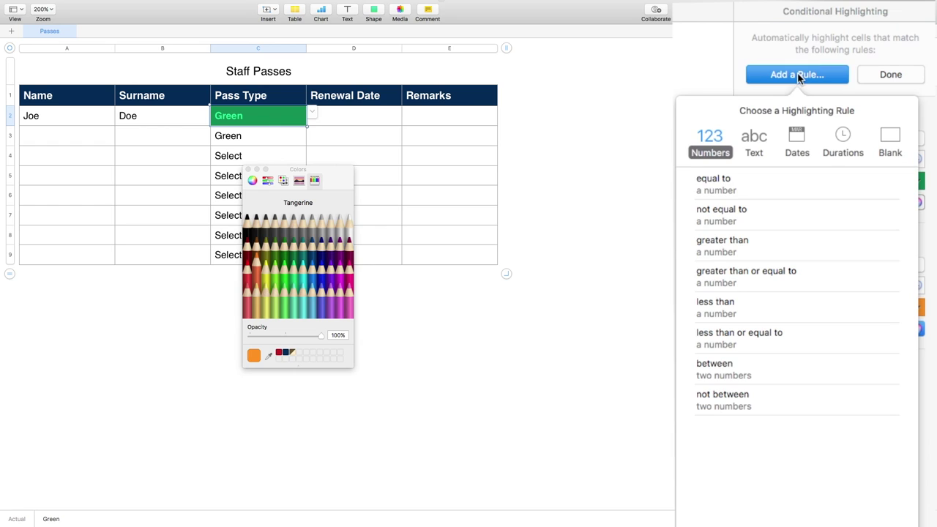
left_click(763, 155)
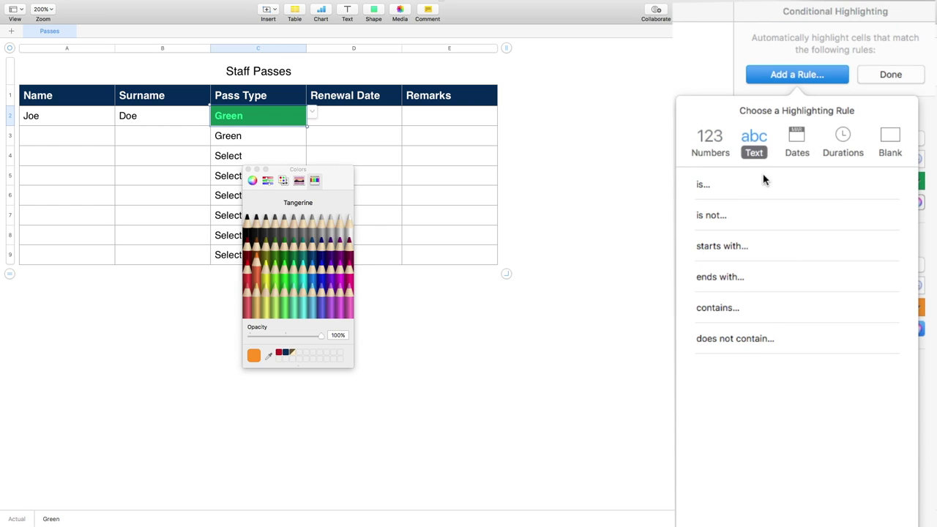
left_click(733, 185)
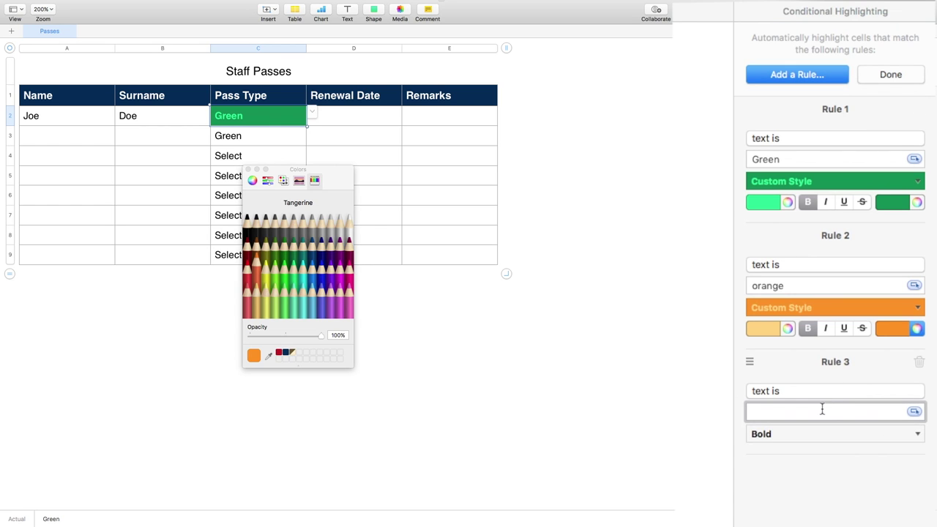
type("Blue")
Give the Blue highlighting rule a custom style with Ice text and a Blueberry fill, and finish editing the rules.
left_click(846, 434)
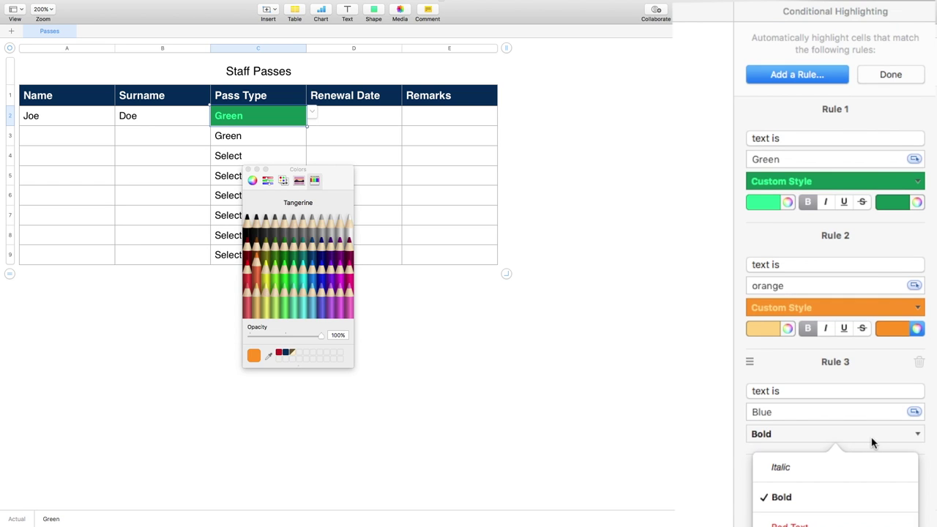
scroll(834, 512, "down", 2)
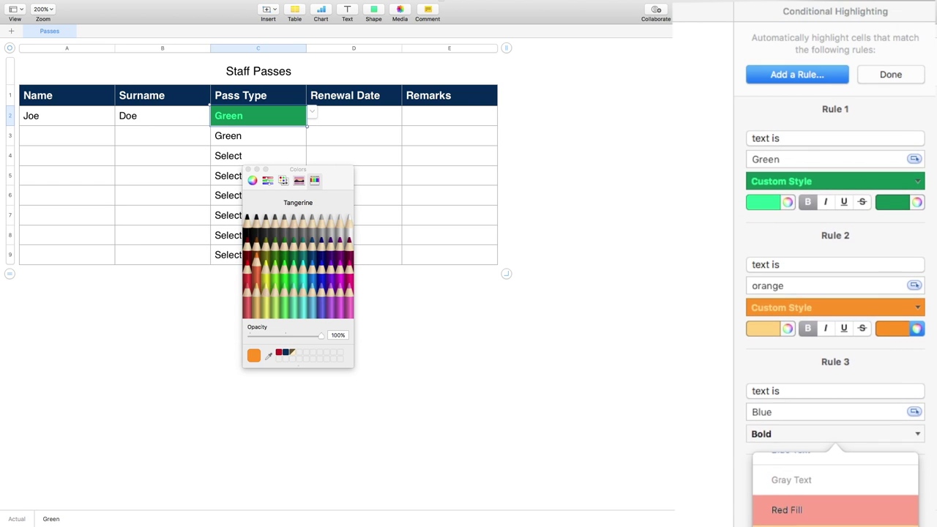
left_click(835, 521)
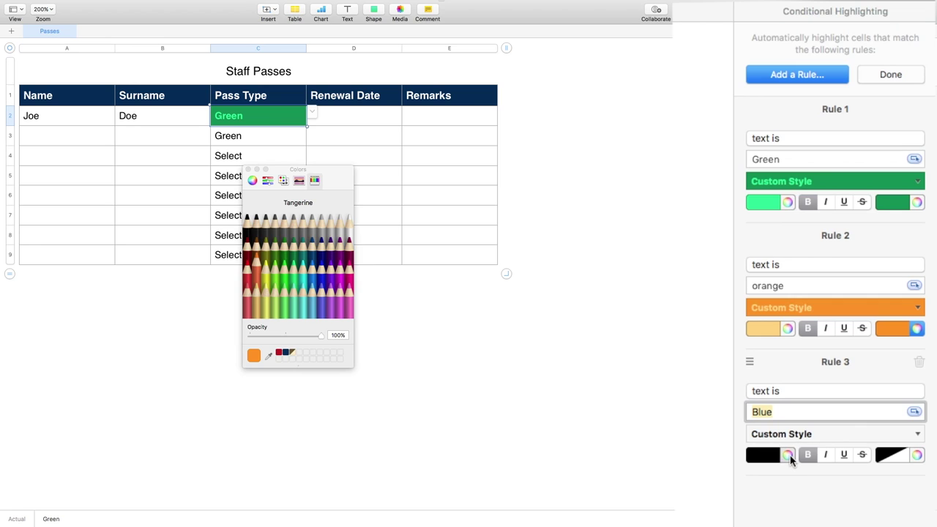
left_click(788, 454)
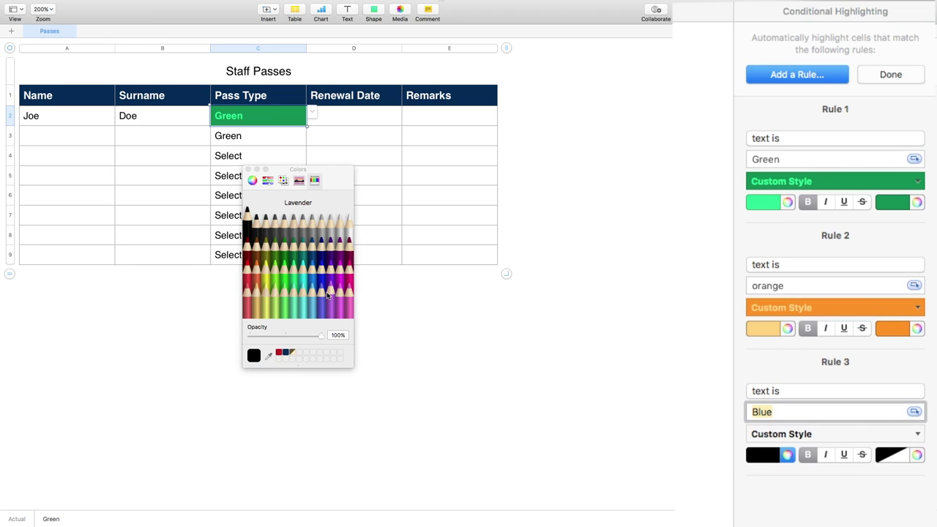
left_click(301, 295)
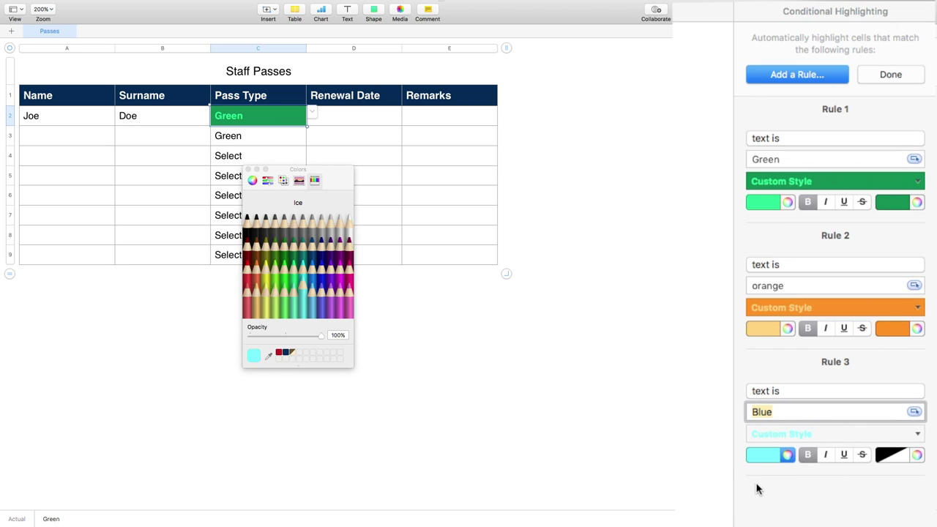
left_click(917, 455)
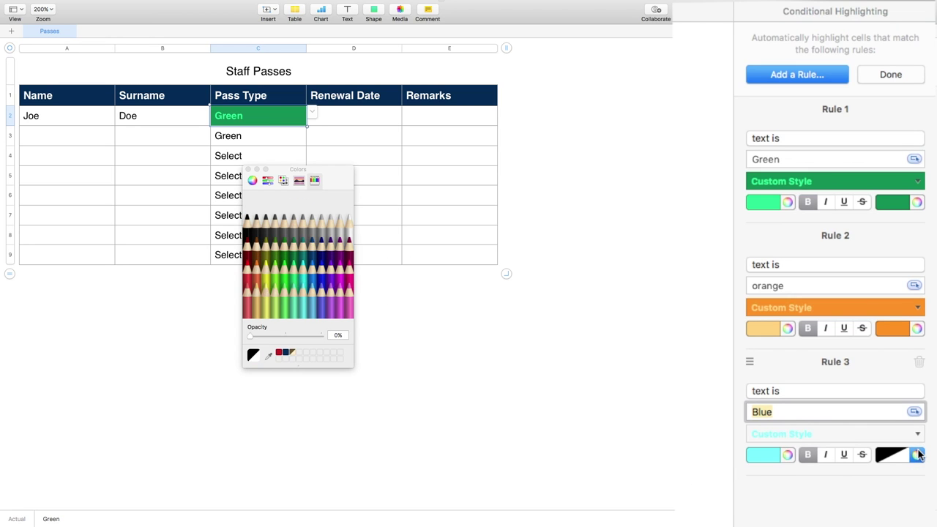
left_click(321, 268)
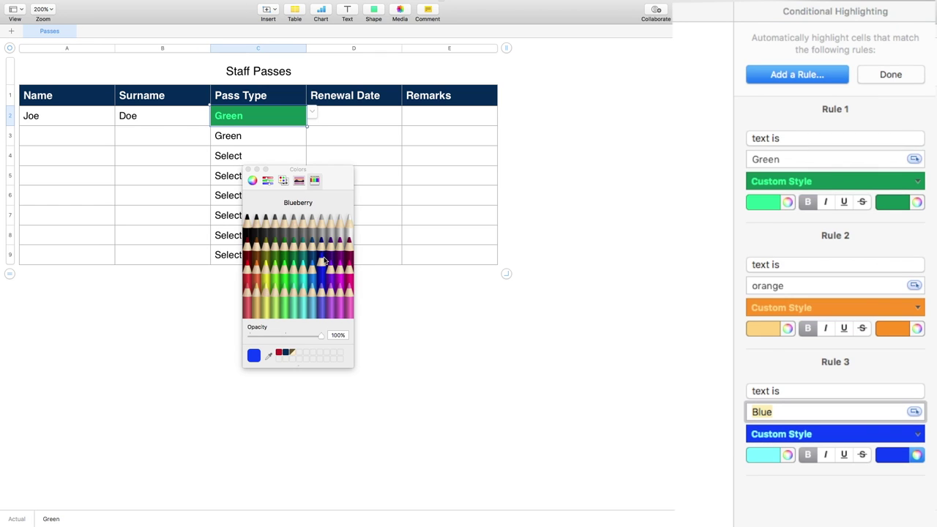
left_click(320, 238)
left_click(321, 265)
left_click(882, 74)
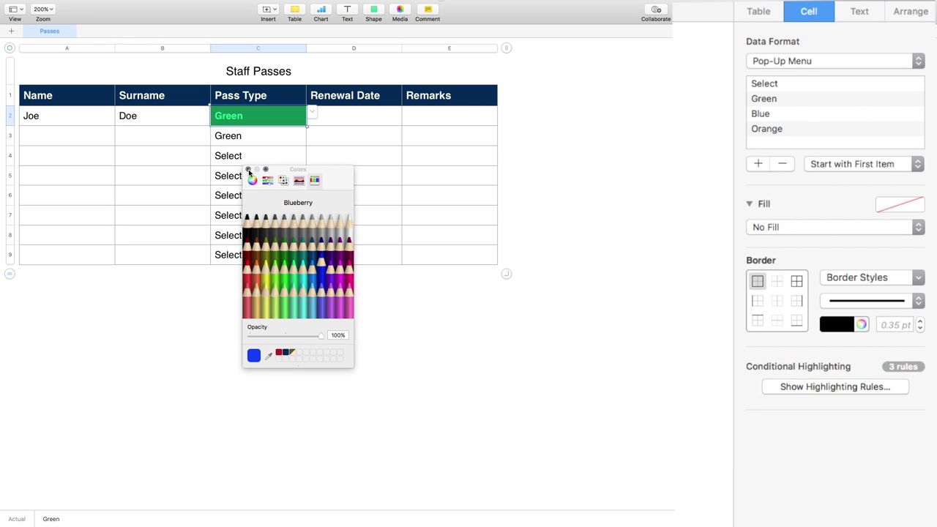
left_click_drag(280, 171, 806, 454)
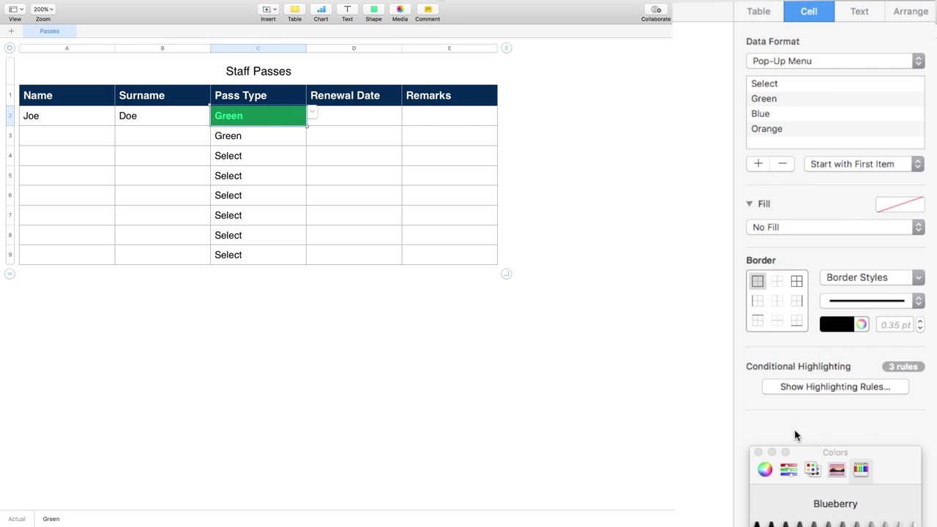
Test the highlighting in C2 by choosing Blue and Orange, and set the pass type back to Select.
left_click(313, 110)
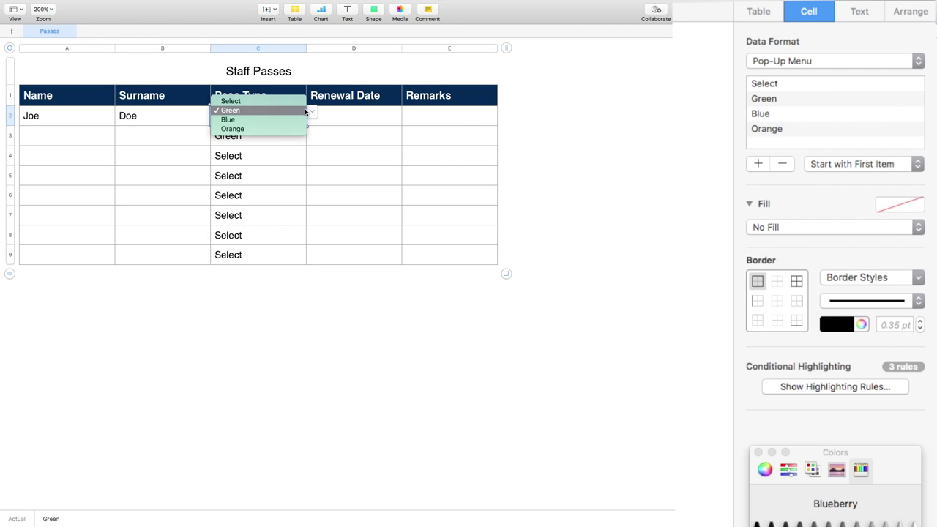
left_click(283, 116)
left_click(312, 116)
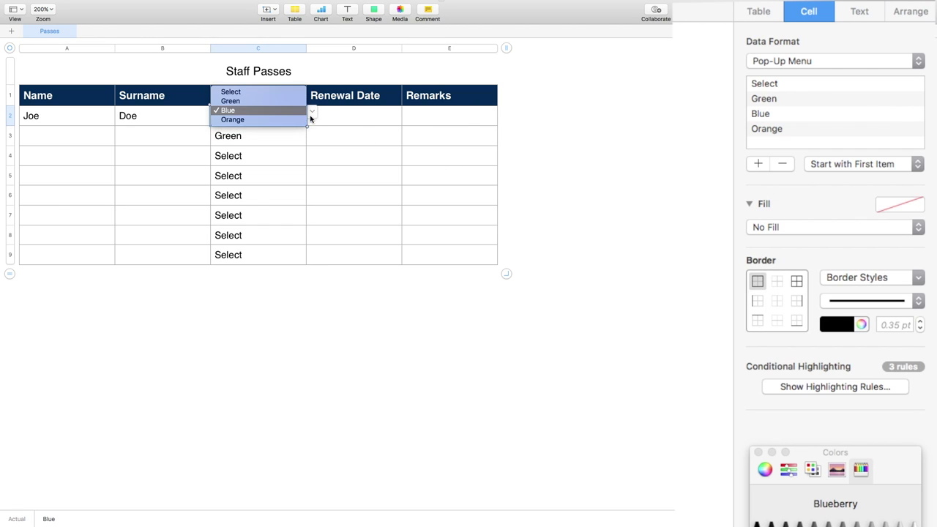
left_click(292, 120)
left_click(312, 113)
left_click(270, 82)
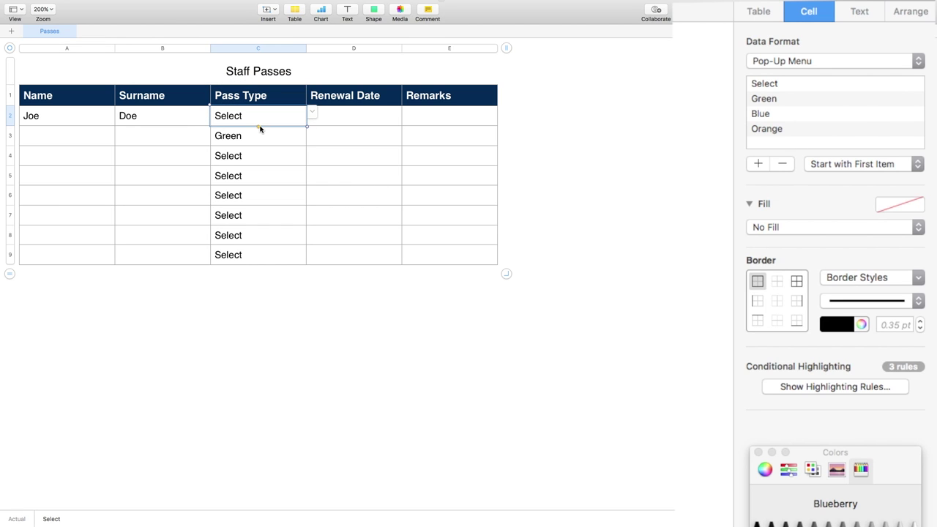
Autofill C2 down to C9 to copy its highlighting rules, and choose Green in C3 to test them.
left_click_drag(258, 126, 262, 255)
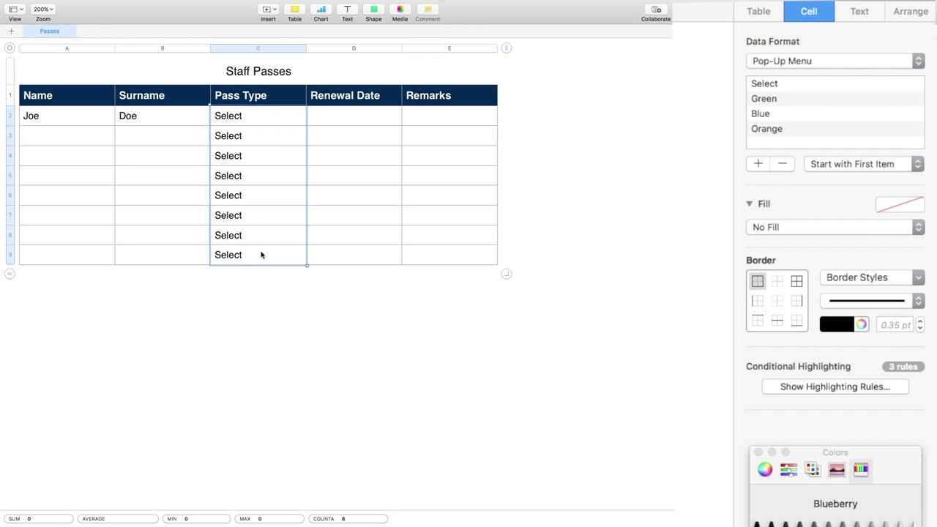
left_click(268, 136)
left_click(312, 133)
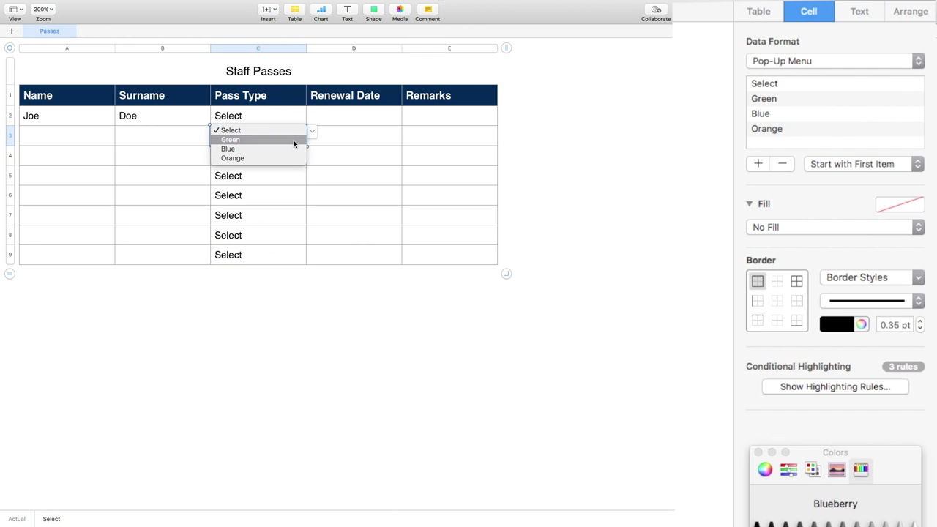
left_click(294, 139)
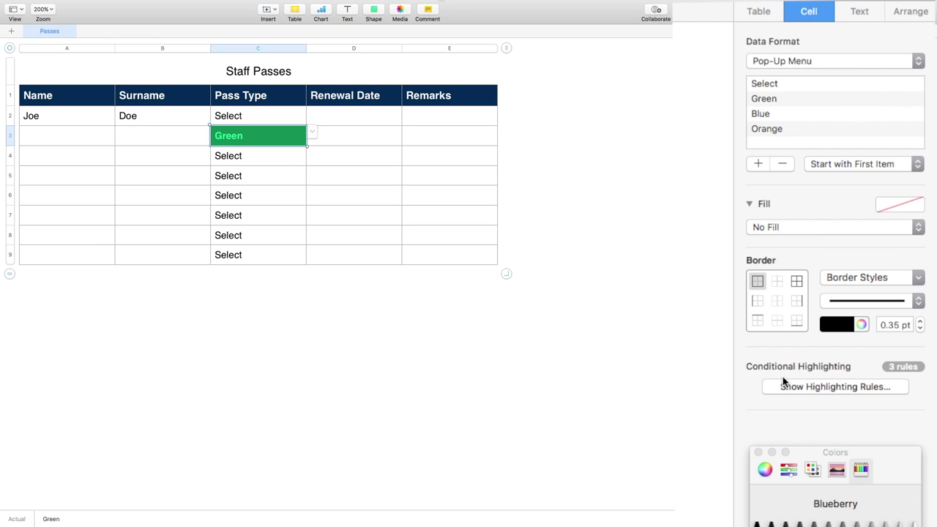
Review the conditional highlighting rules applied to the Pass Type cells C2 to C9.
left_click(252, 155)
left_click(253, 177)
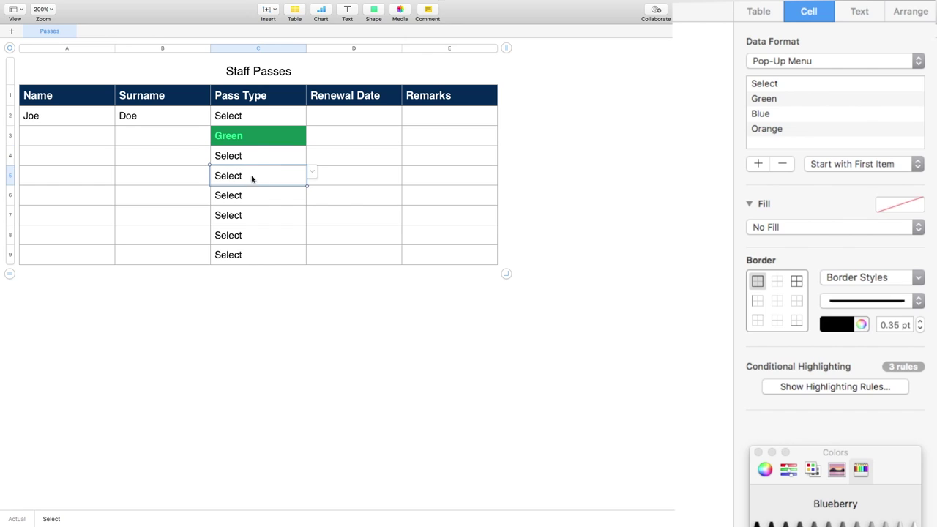
left_click_drag(261, 123, 274, 253)
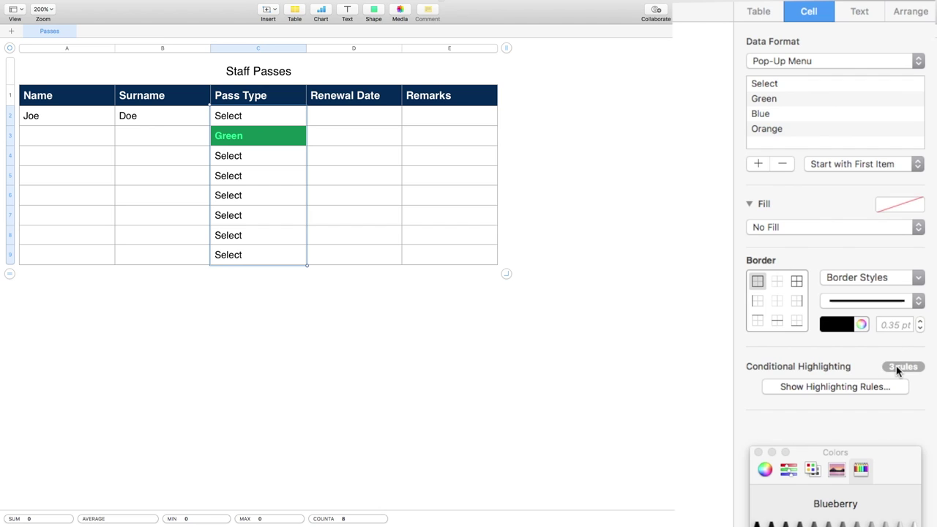
left_click(856, 390)
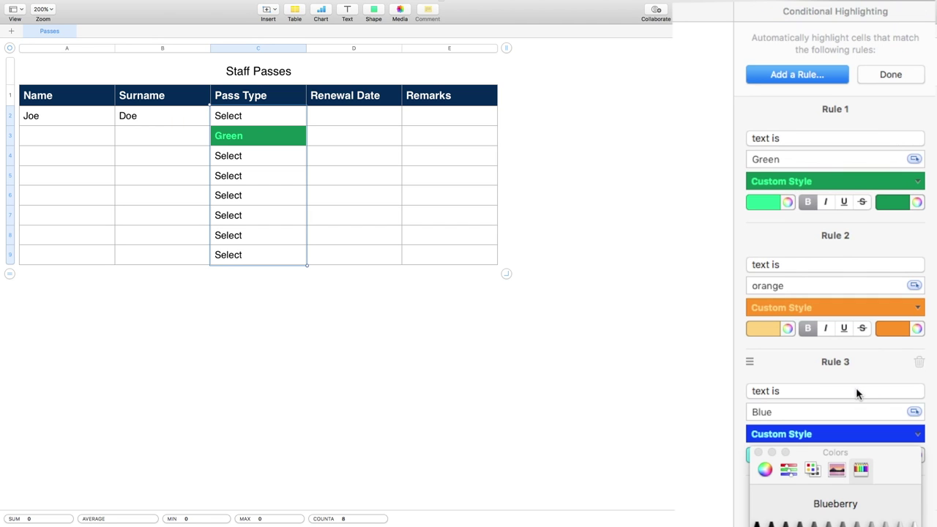
left_click(759, 451)
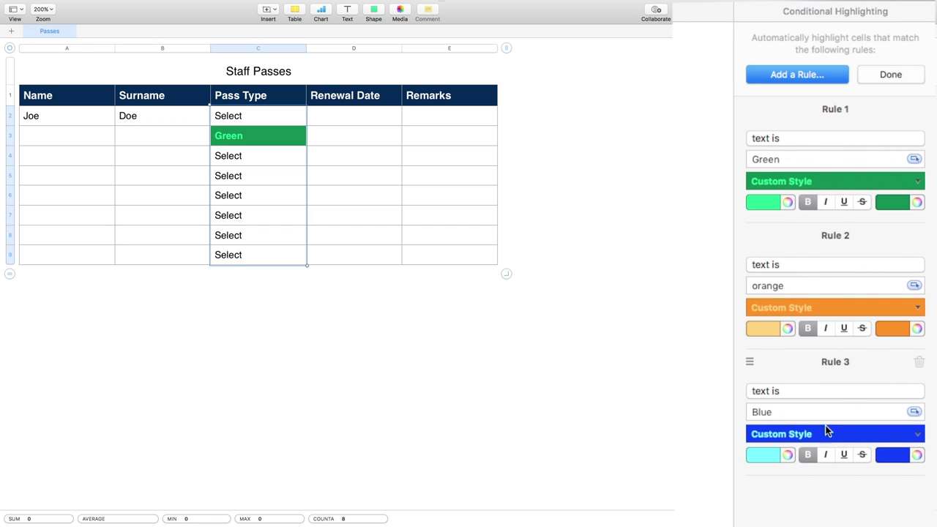
left_click(891, 75)
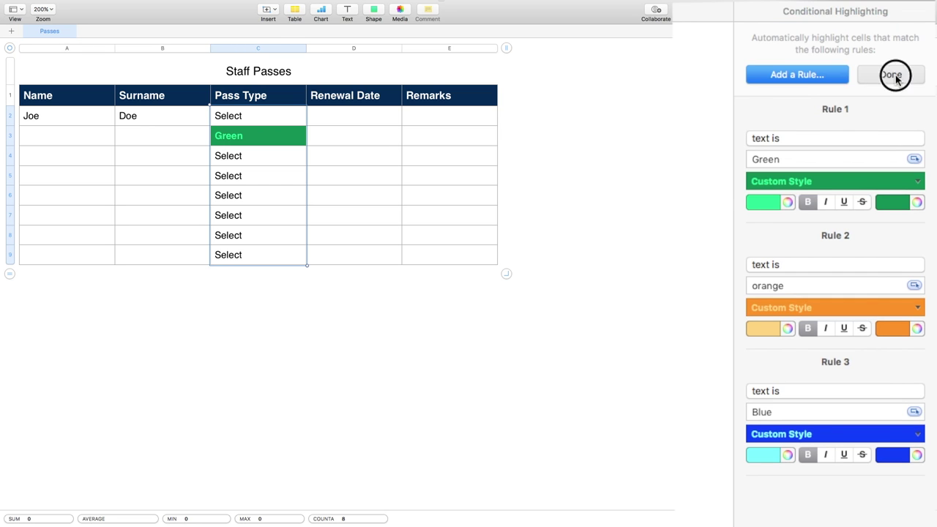
Set the data format of the first Renewal Date cell, D2, to Date & Time.
left_click(331, 117)
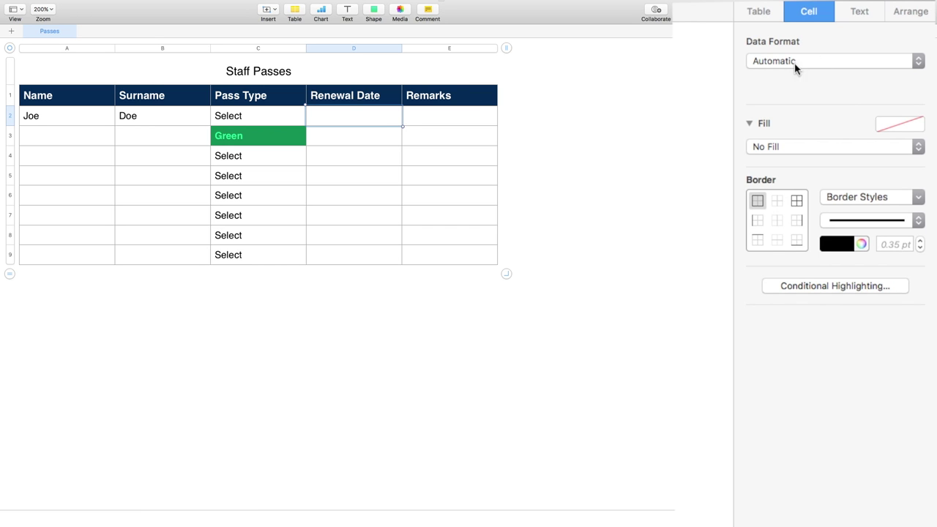
left_click(779, 17)
left_click(803, 13)
left_click(375, 122)
left_click(919, 64)
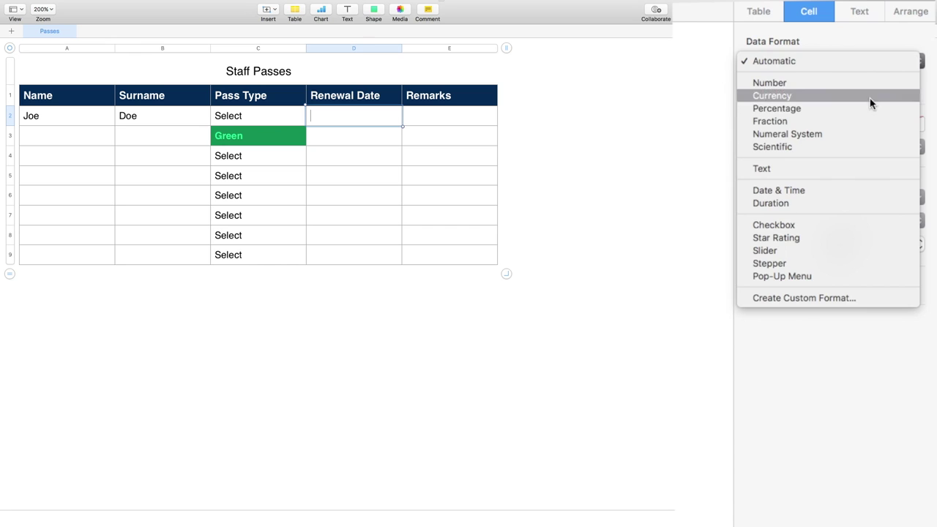
left_click(848, 191)
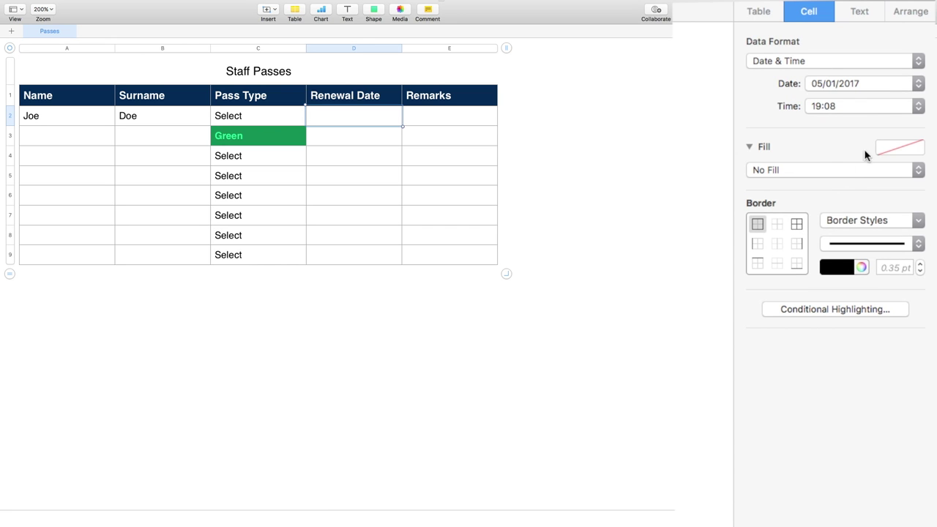
Set D2 to show no time and to display dates in the 5 Jan 2017 style.
left_click(918, 106)
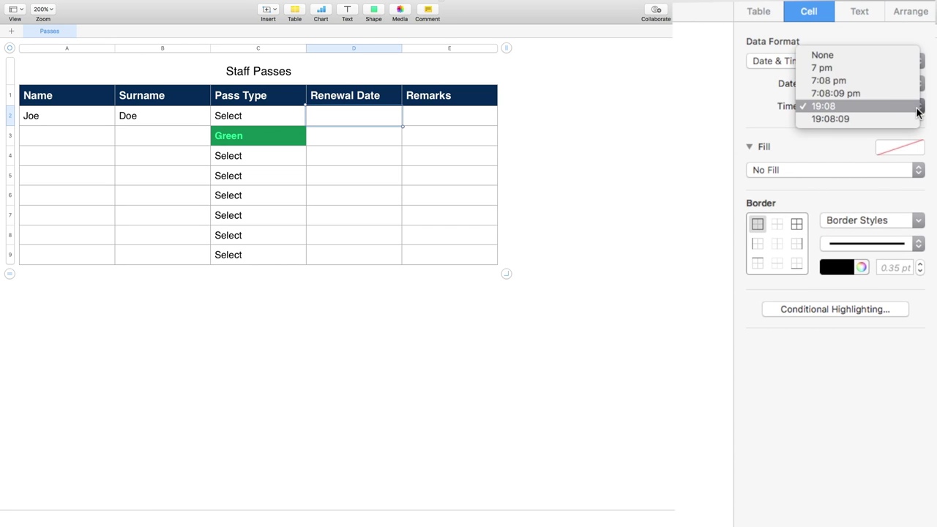
left_click(859, 57)
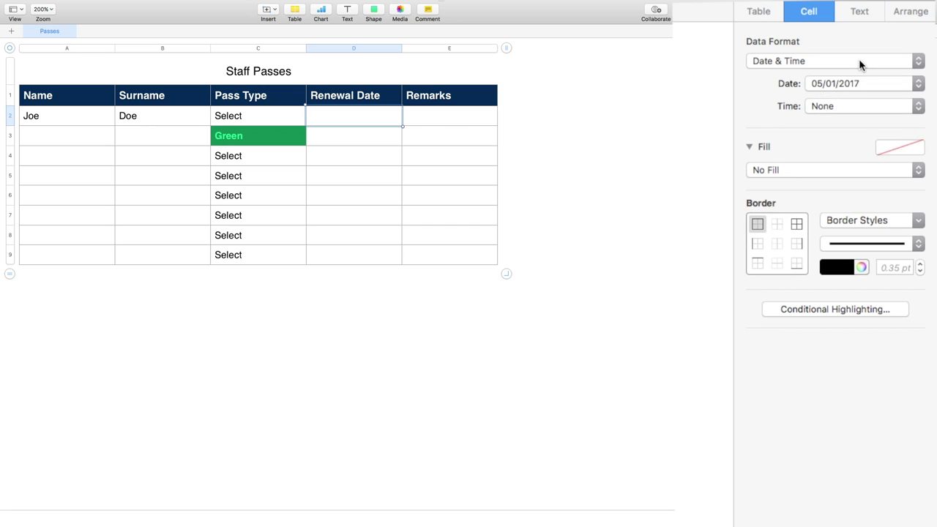
left_click(918, 83)
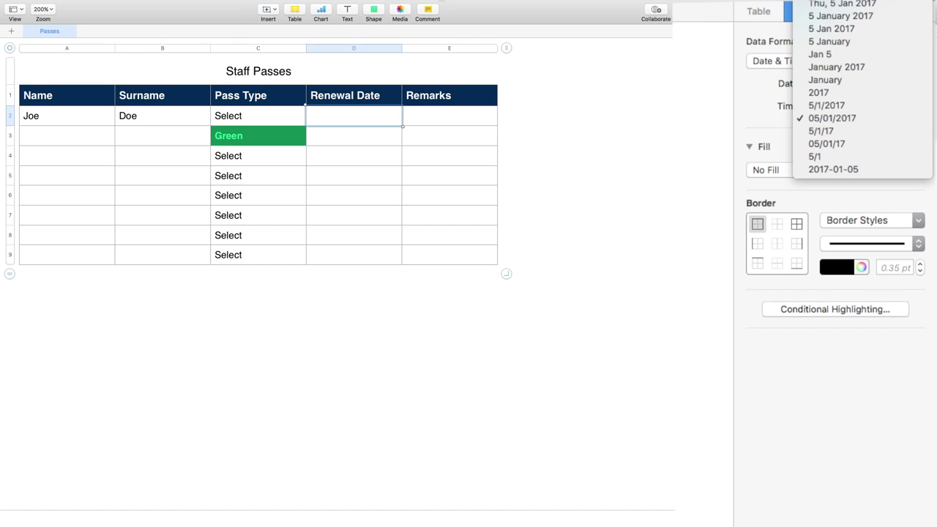
left_click(846, 28)
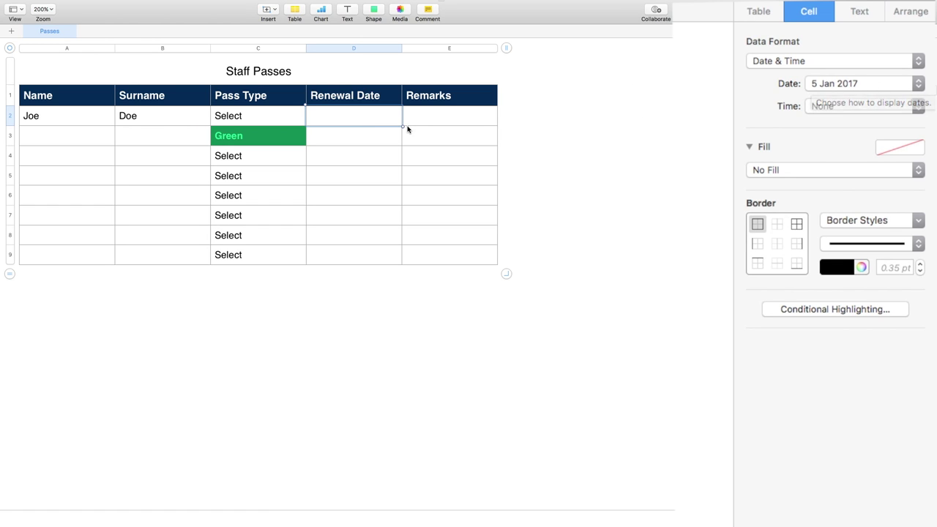
Test the date format by entering 02 April 2017 in D2, and clear the cell again.
type("02")
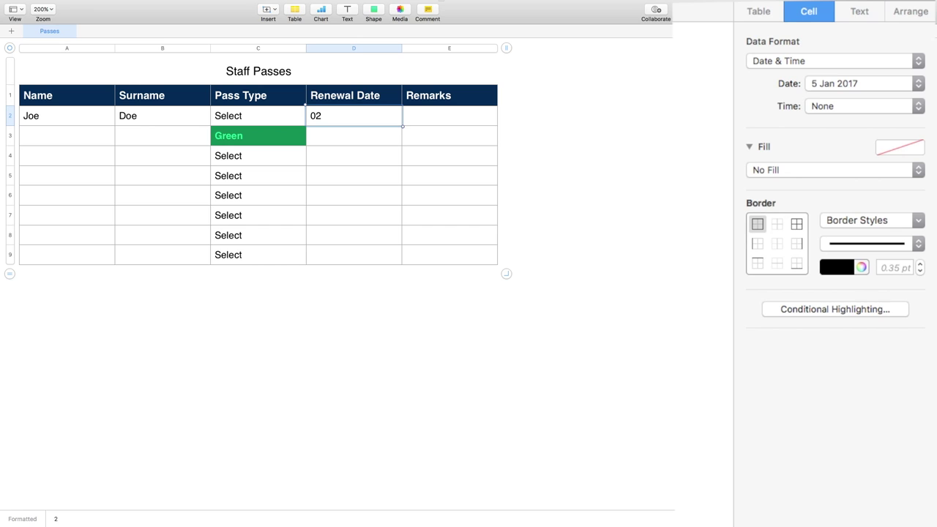
type(" April 2017")
key("Return")
left_click(382, 117)
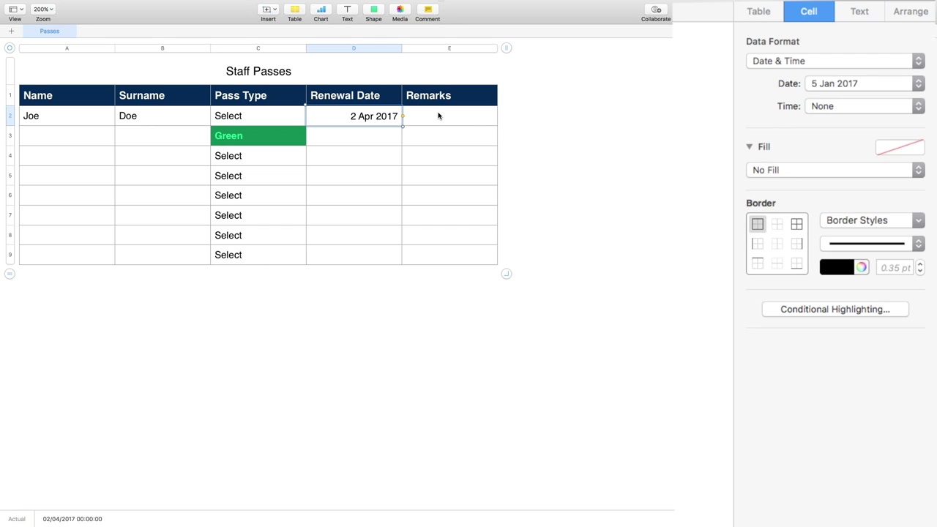
key("BackSpace")
left_click(439, 158)
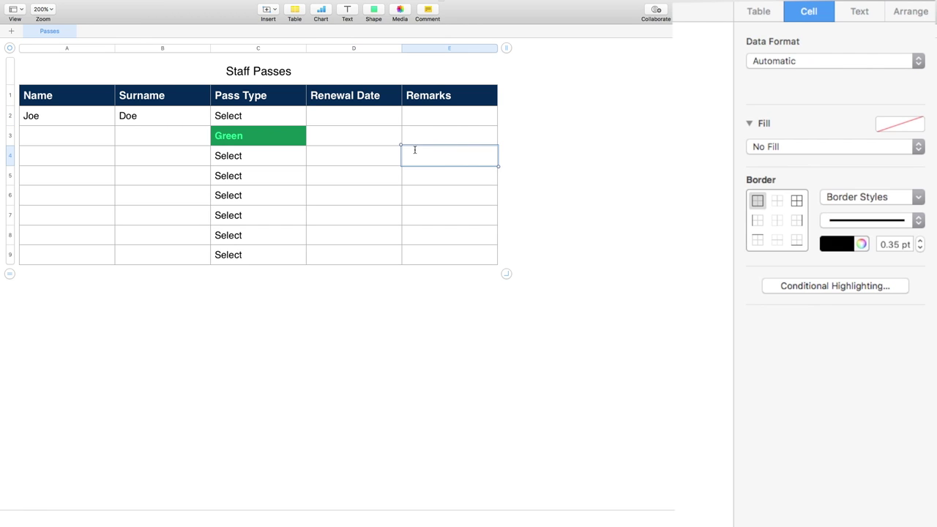
Add a conditional highlighting rule to Renewal Date cell D2 for dates in the next 30 days.
left_click(374, 121)
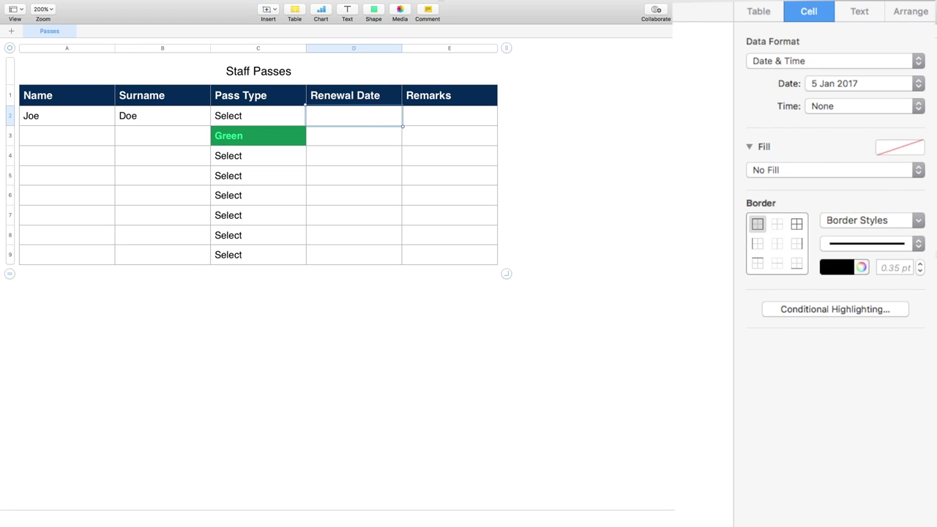
left_click(829, 309)
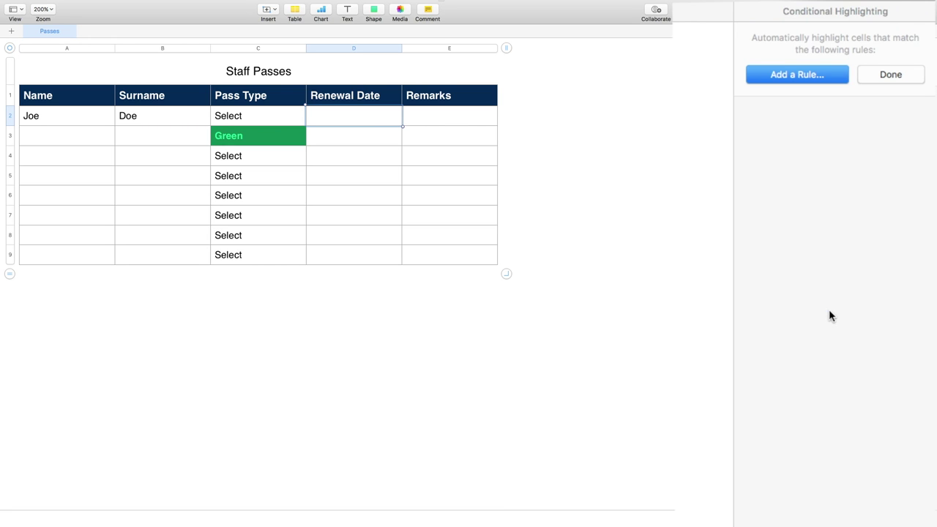
left_click(794, 77)
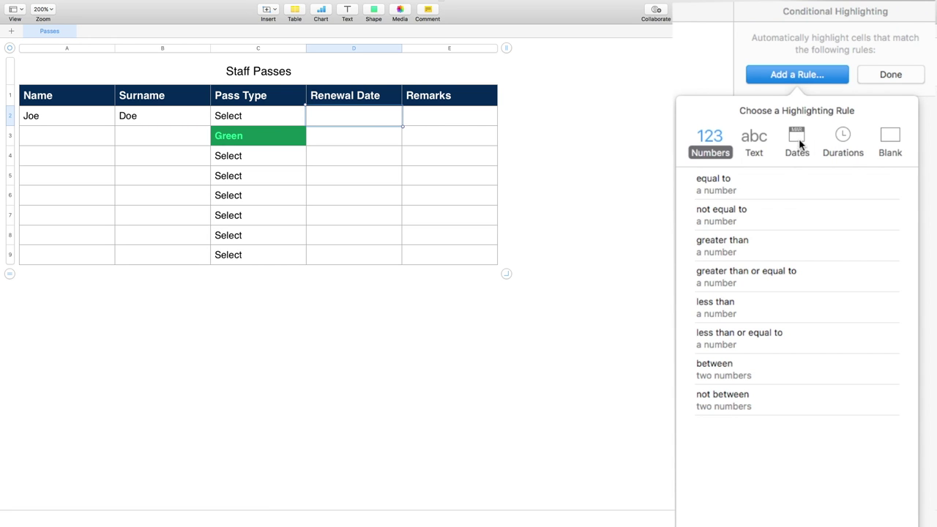
left_click(798, 143)
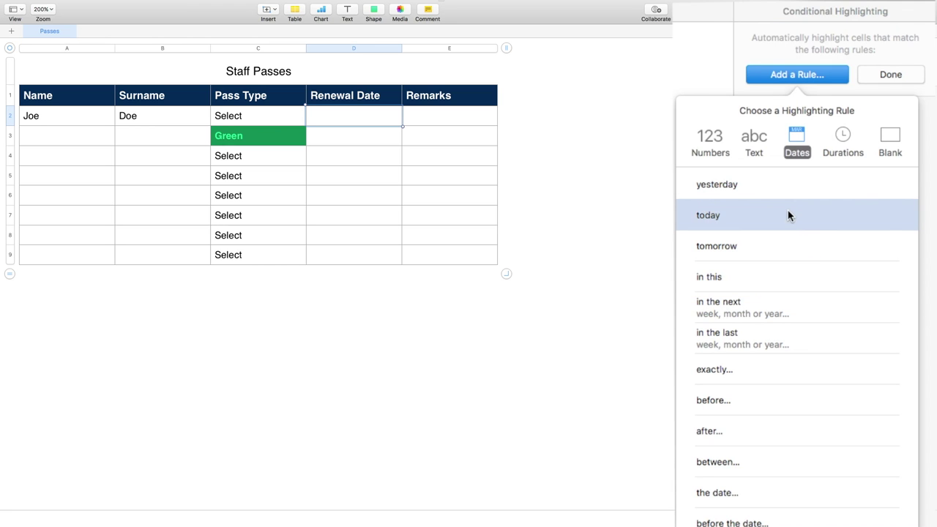
scroll(815, 336, "down", 1)
scroll(815, 336, "down", 3)
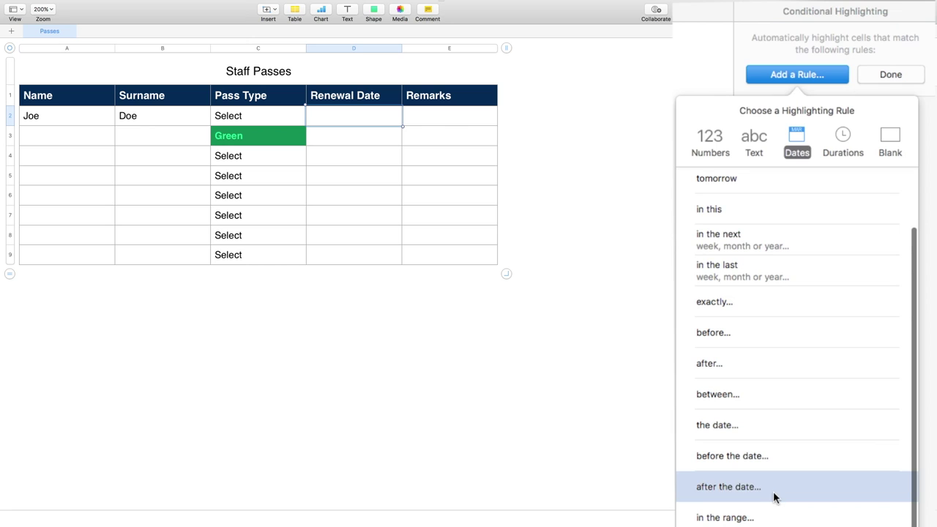
scroll(770, 456, "up", 4)
scroll(770, 456, "down", 1)
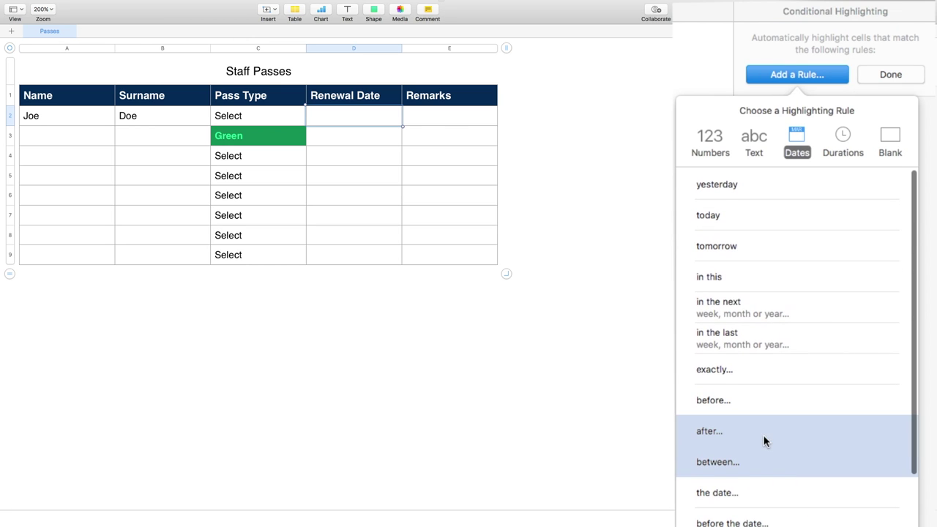
left_click(761, 312)
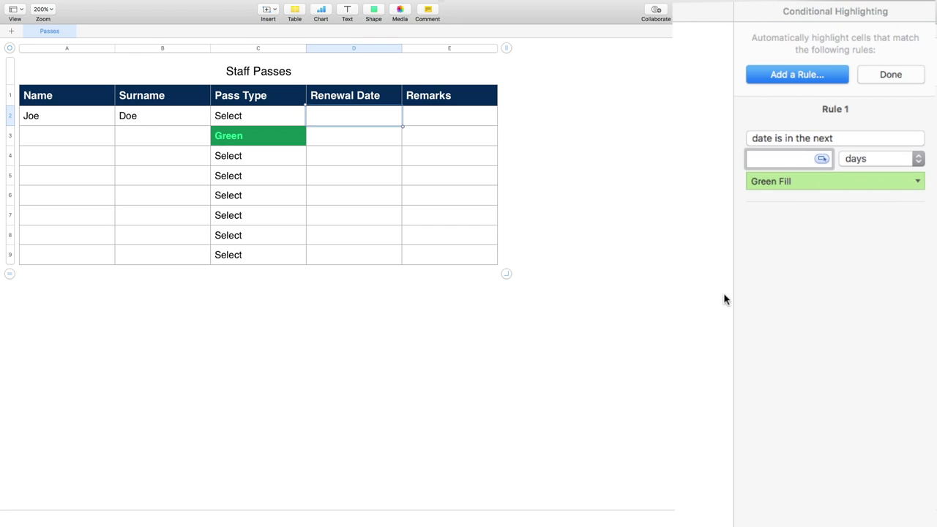
type("30")
left_click(758, 159)
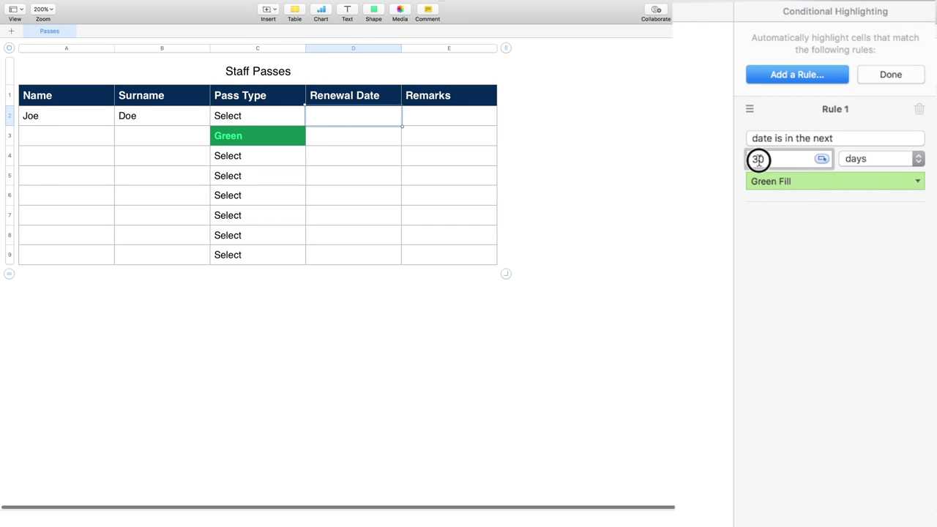
left_click(920, 160)
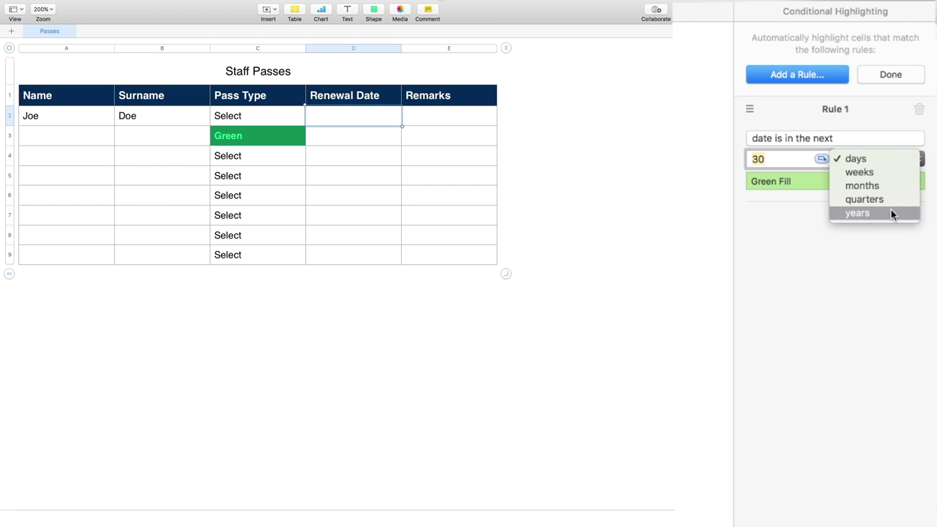
left_click(855, 159)
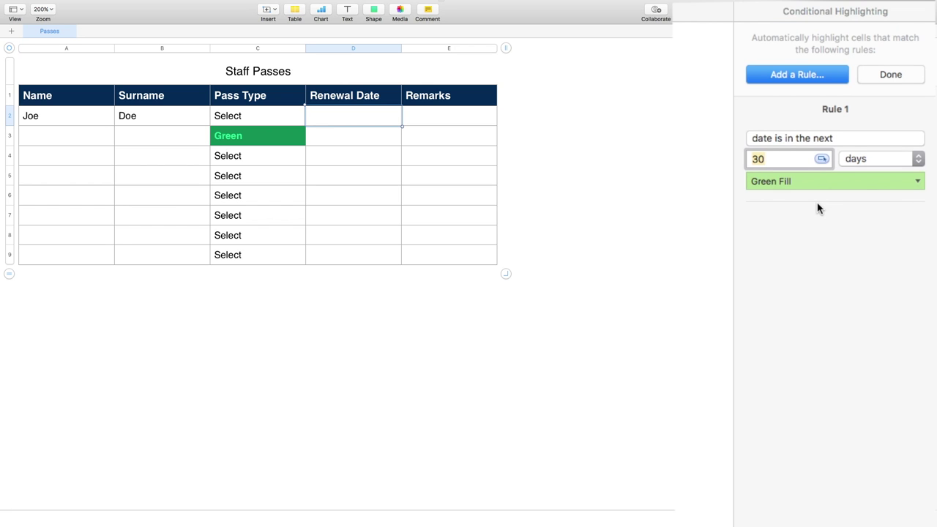
Set the 30-day rule's highlight style to Yellow Fill and finish editing the highlighting rules.
left_click(864, 184)
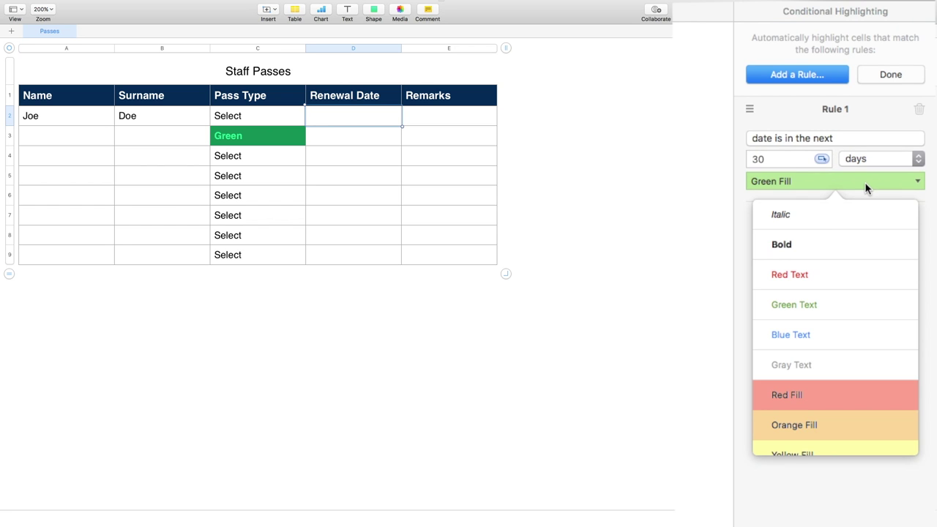
scroll(842, 381, "down", 3)
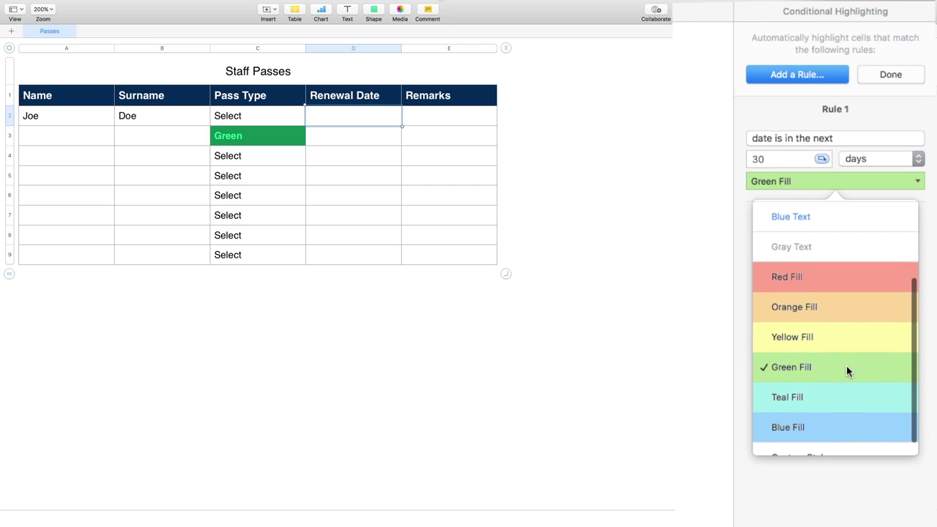
scroll(848, 366, "down", 1)
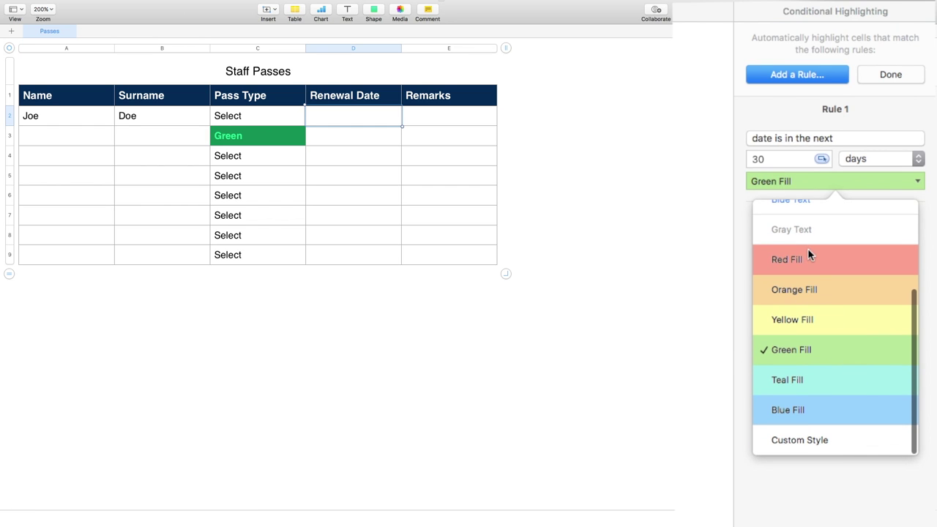
left_click(819, 322)
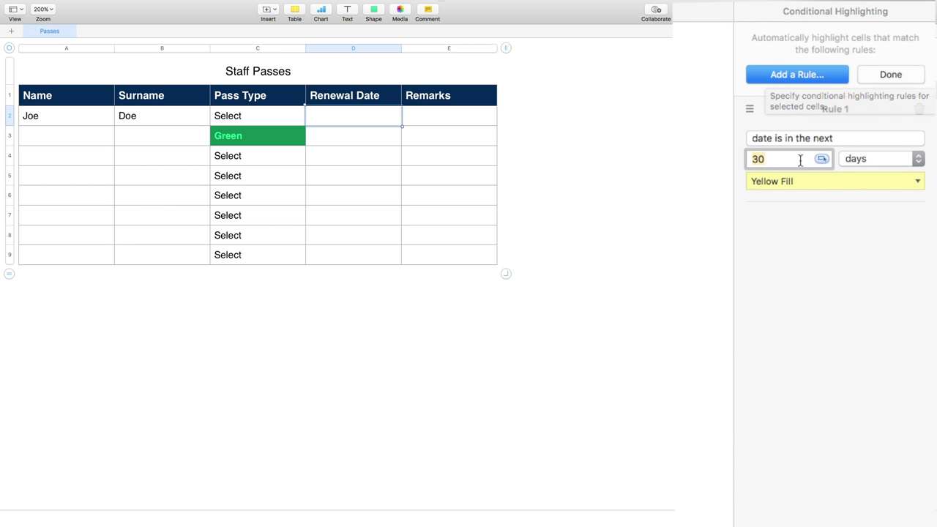
left_click(891, 76)
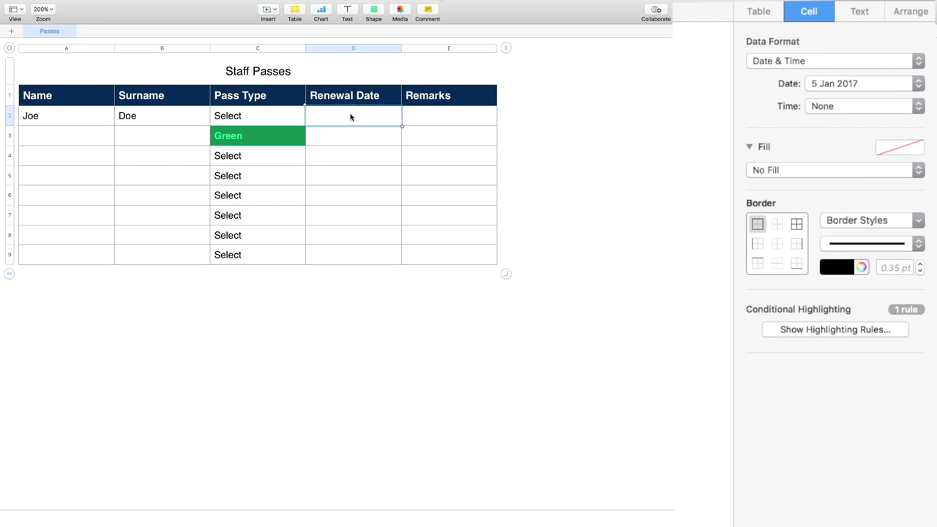
Test the 30-day rule by entering 30 Apr in cell D2.
type("30 apr")
key("Return")
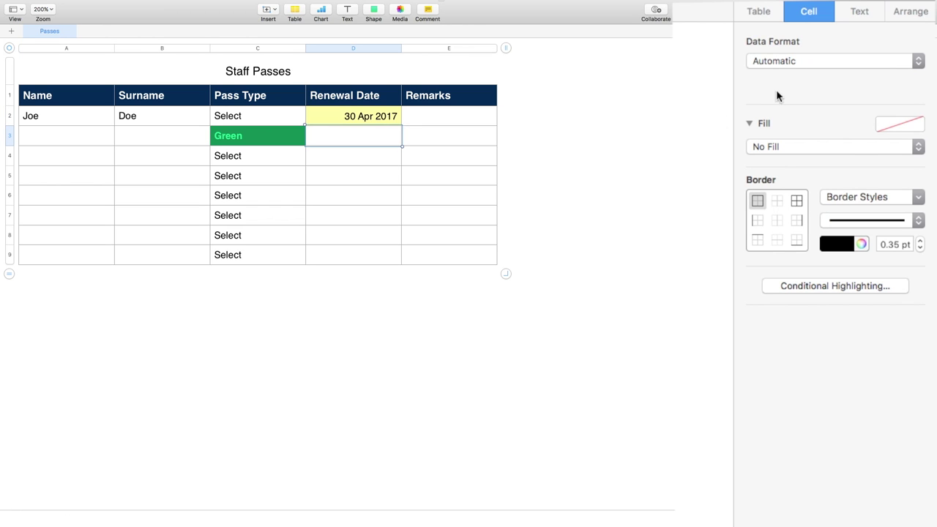
left_click(387, 119)
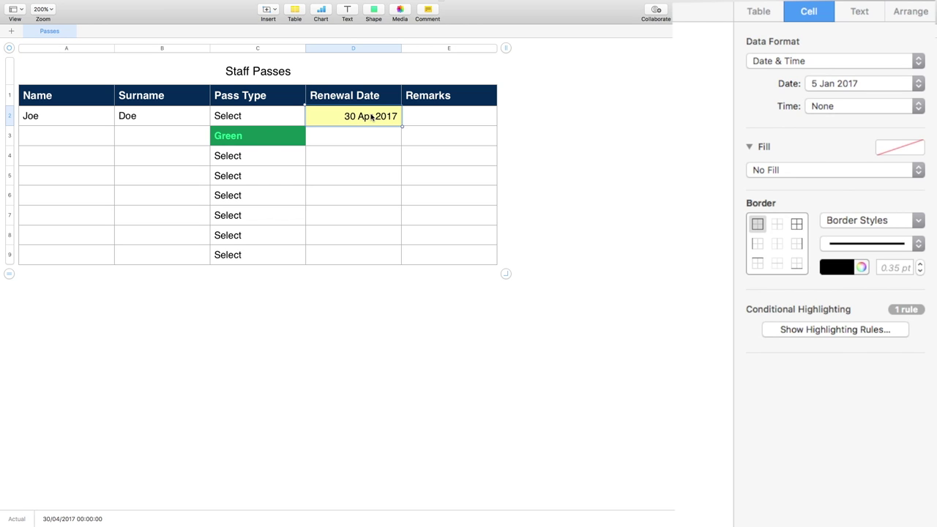
Set the Pass Type in cell C2 to Blue.
left_click(298, 116)
left_click(309, 114)
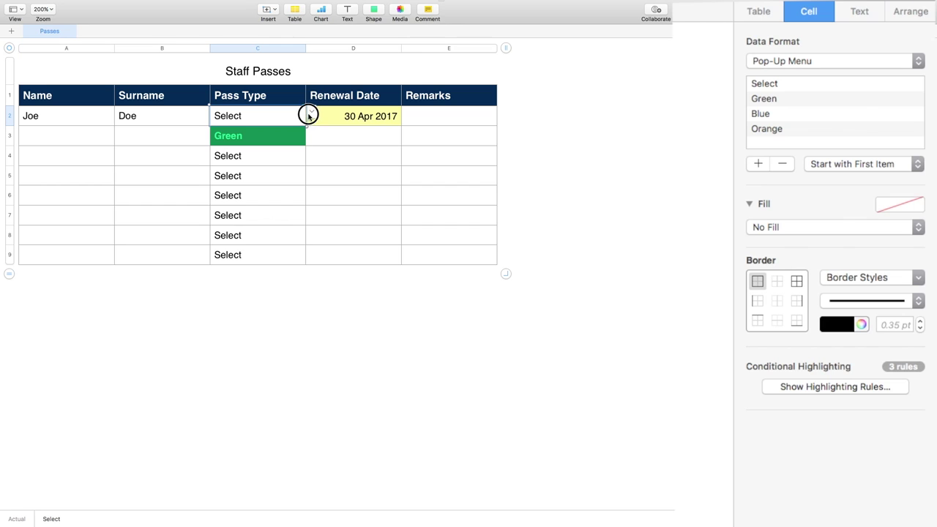
left_click(282, 129)
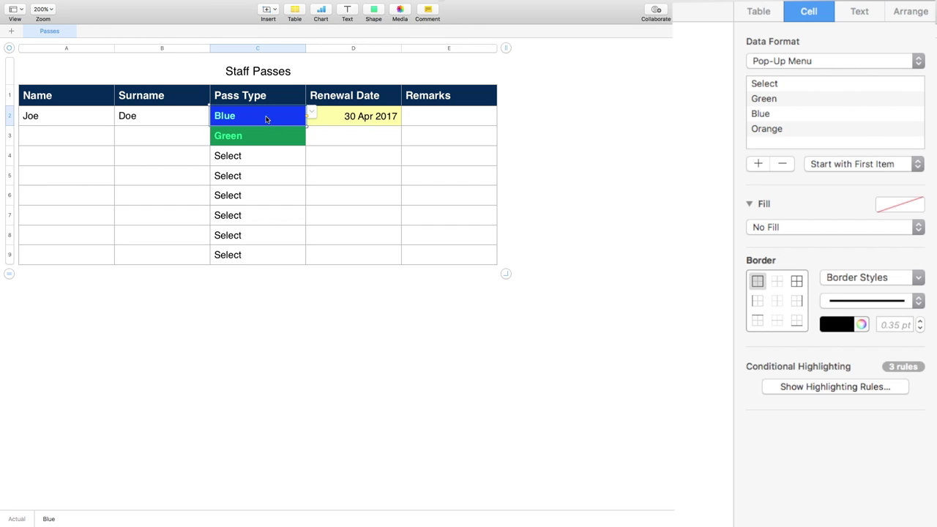
Add a second highlighting rule to D2 that applies Orange Fill to dates in the next 20 days.
left_click(352, 122)
left_click(808, 331)
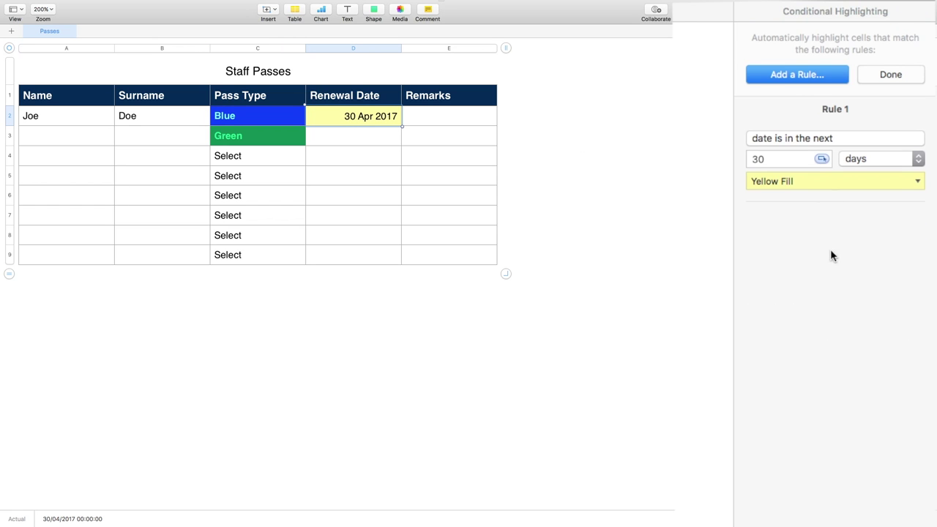
left_click(763, 79)
left_click(793, 152)
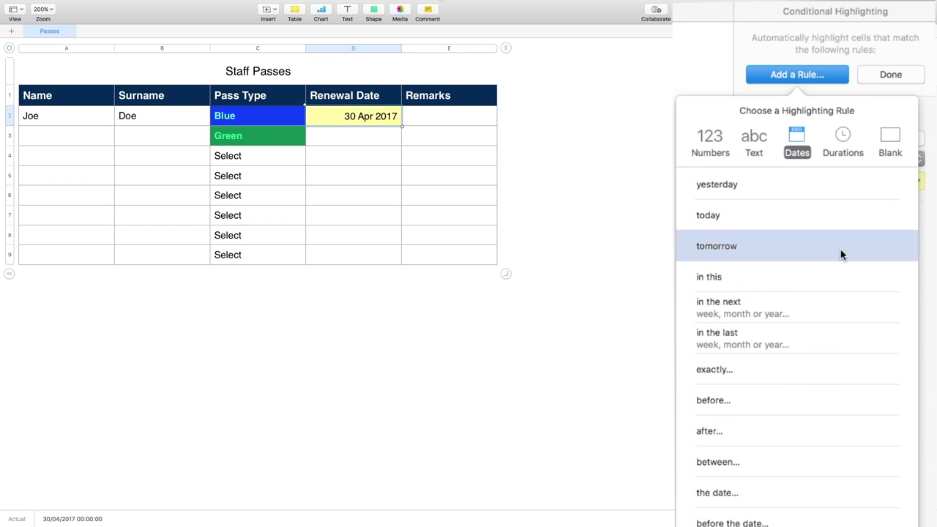
left_click(766, 300)
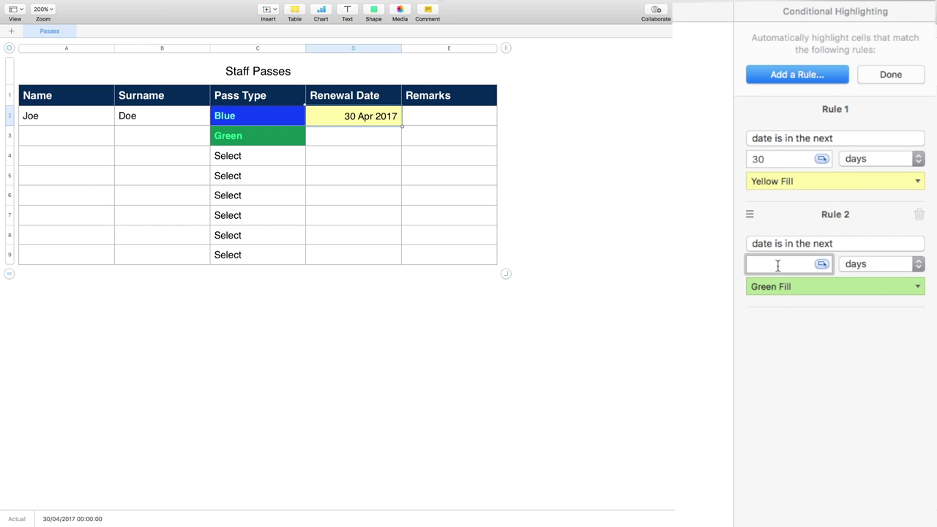
type("20")
left_click(828, 286)
left_click(831, 519)
Add a third highlighting rule to D2 that applies Red Fill to dates in the next 10 days.
left_click(793, 71)
left_click(792, 149)
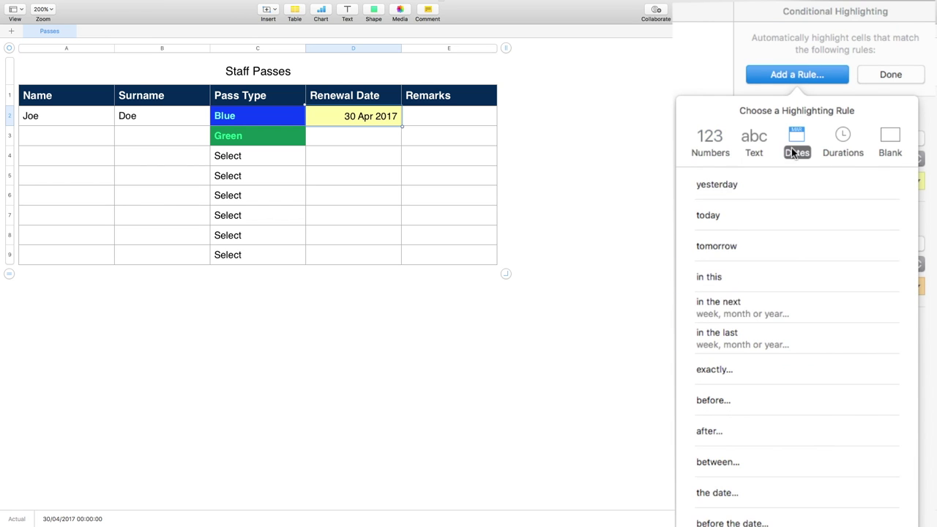
left_click(748, 306)
type("10")
left_click(847, 386)
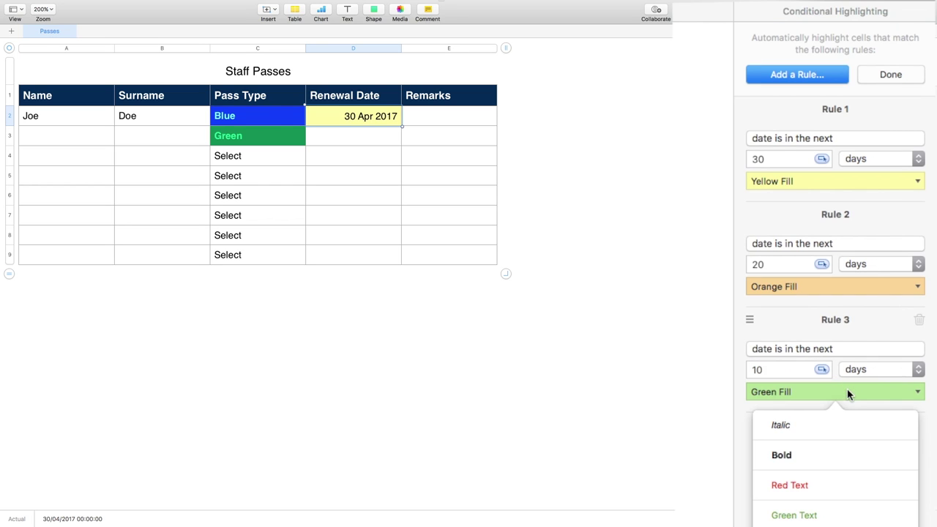
left_click(800, 510)
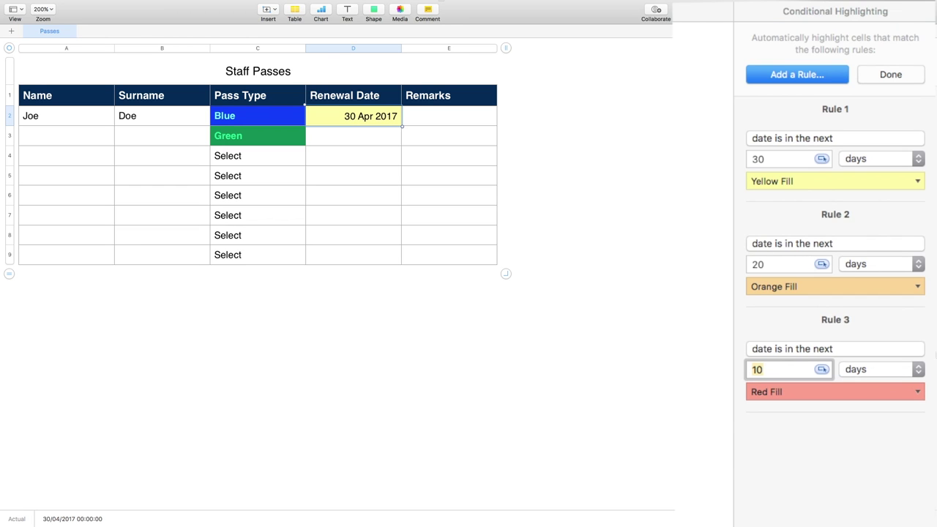
Change the 30-day rule's highlight style to Green Fill and finish editing D2's highlighting rules.
left_click(911, 186)
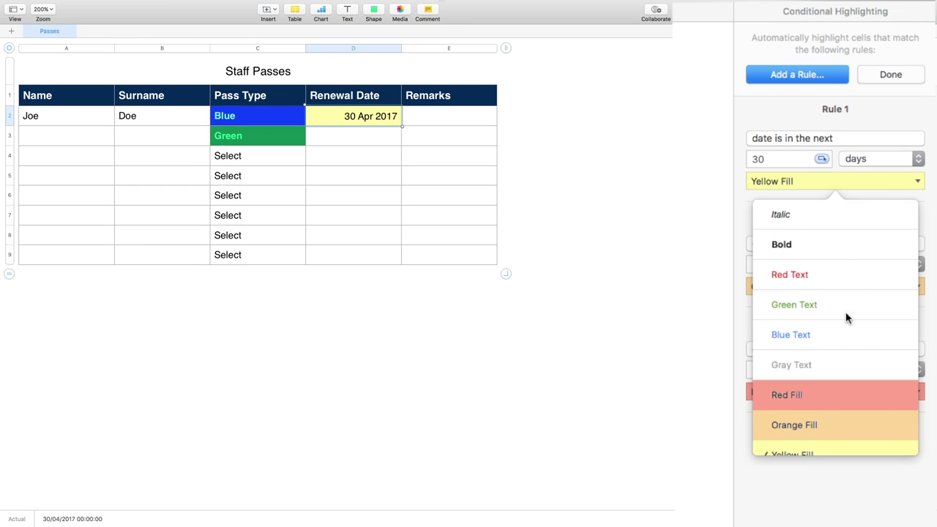
scroll(828, 402, "down", 3)
left_click(833, 388)
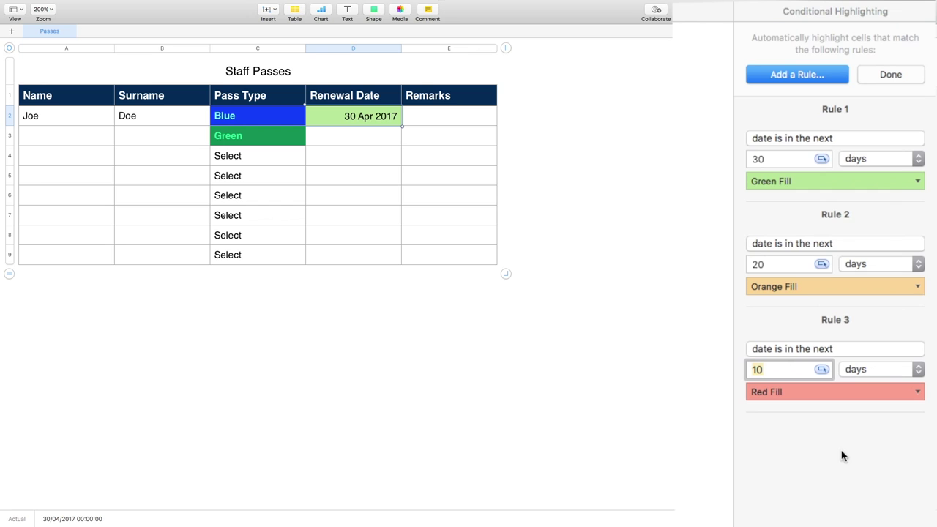
left_click(904, 75)
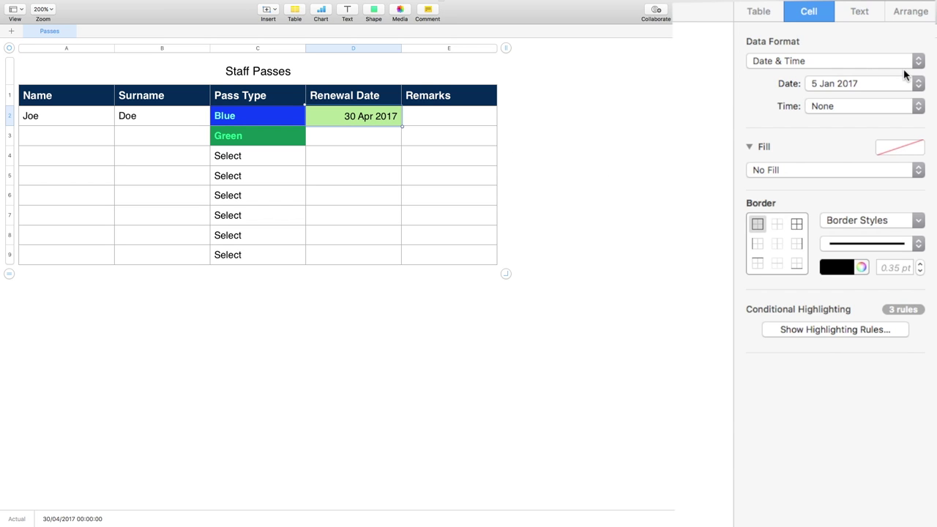
Replace the renewal date in D2 with 20 Apr to test the highlighting rules.
double_click(352, 119)
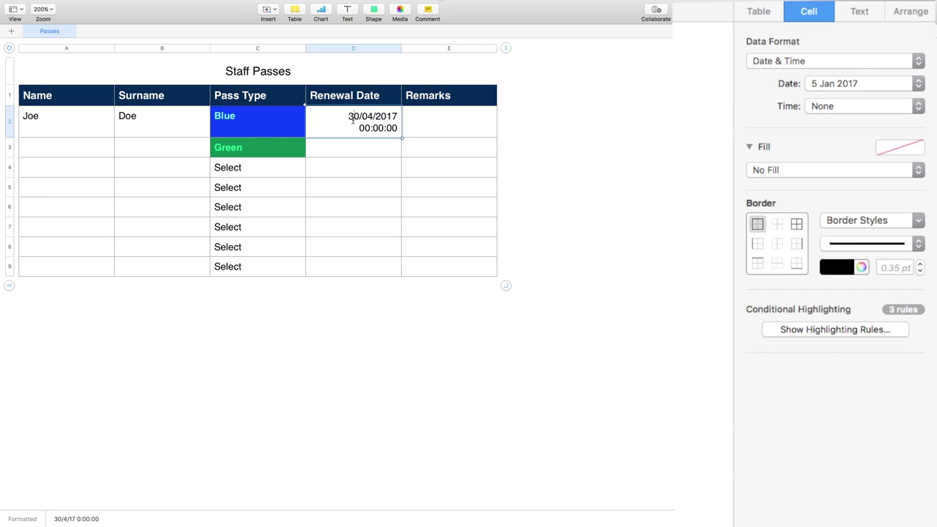
left_click(402, 162)
left_click(370, 117)
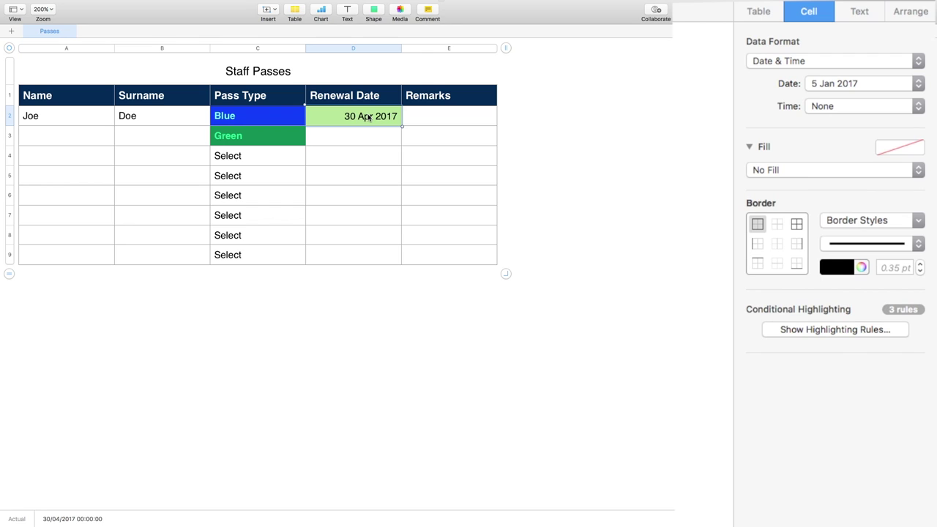
type("20 apr")
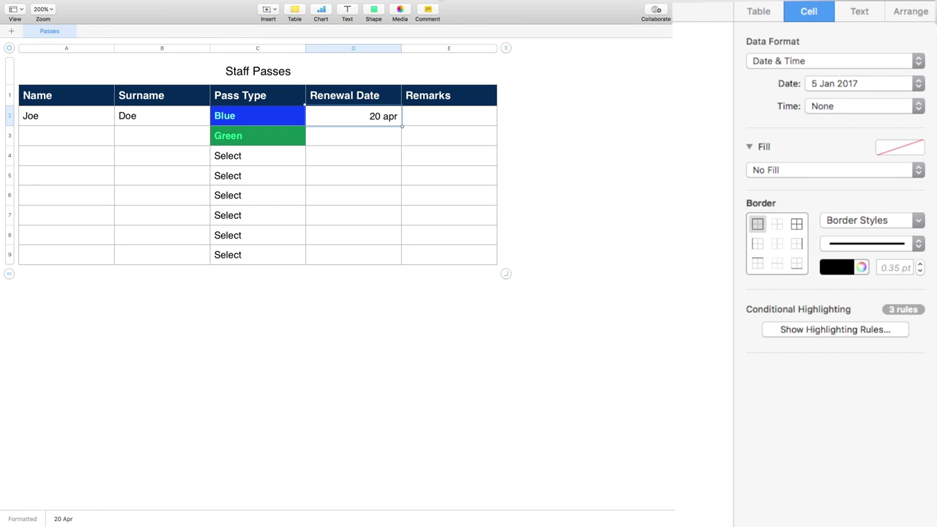
key("Return")
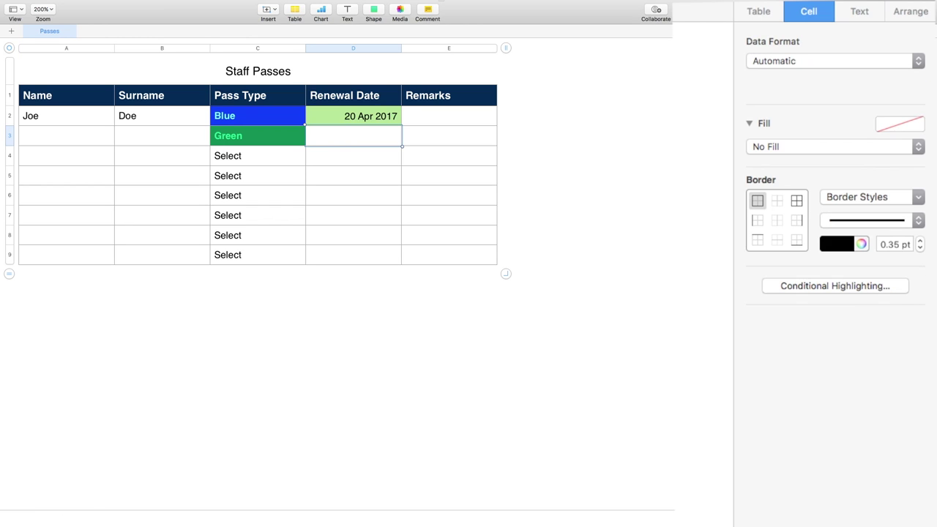
left_click(386, 116)
left_click(385, 116)
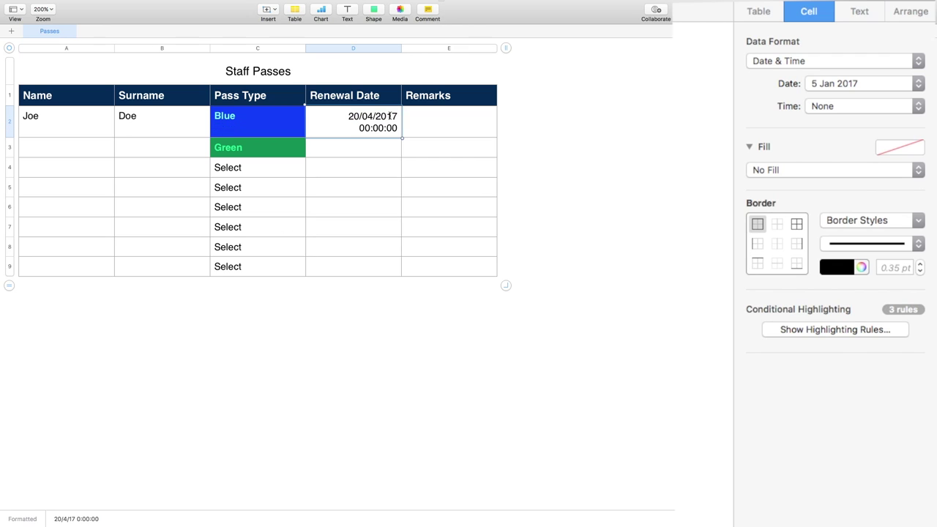
Check D2's highlighting rules and replace its renewal date with 10 Apr to test them.
left_click(433, 159)
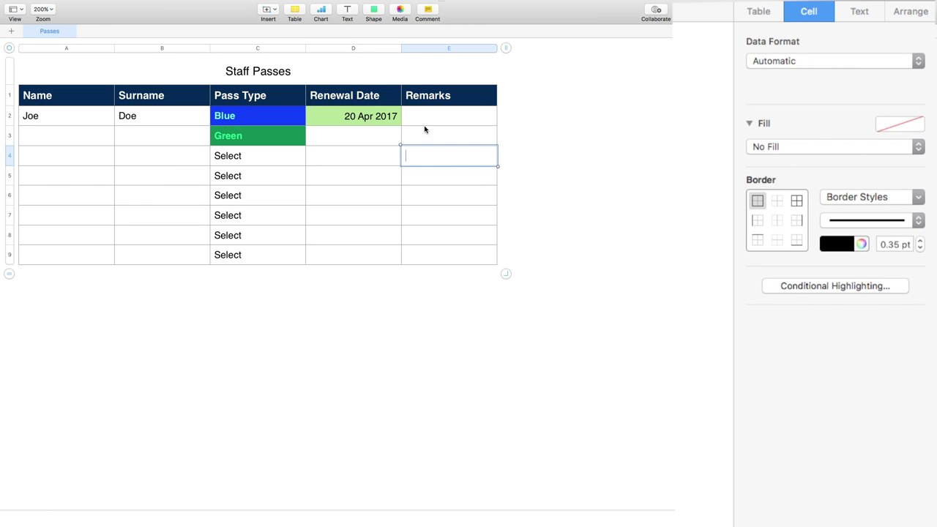
left_click(857, 286)
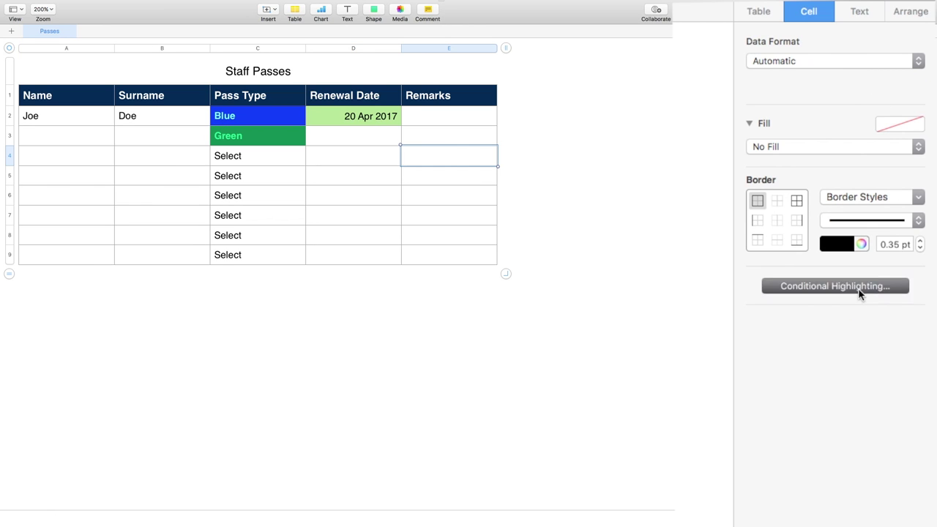
left_click(372, 117)
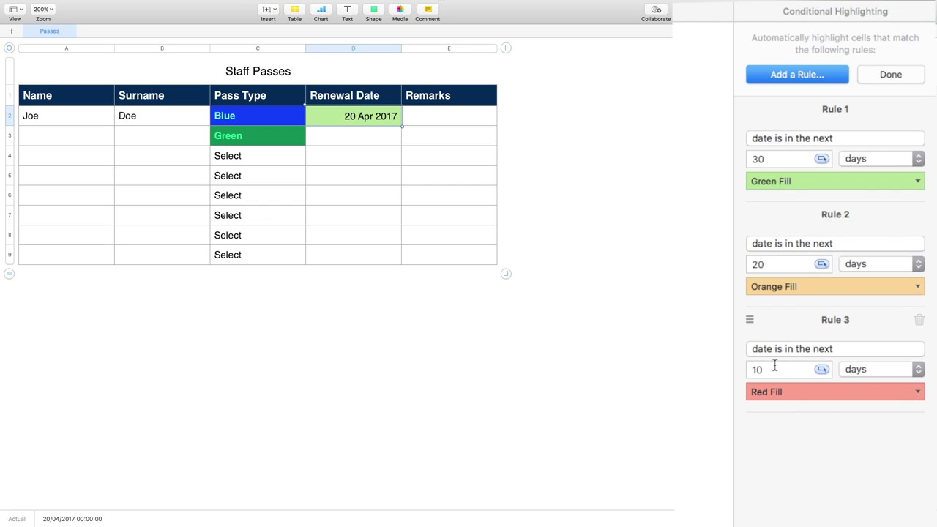
double_click(366, 118)
left_click(377, 204)
left_click(366, 120)
type("10 apr")
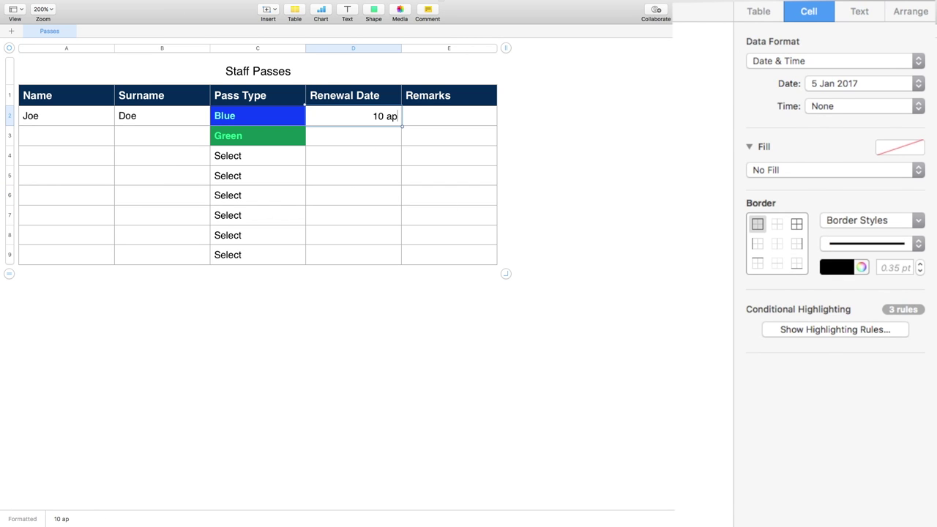
key("Return")
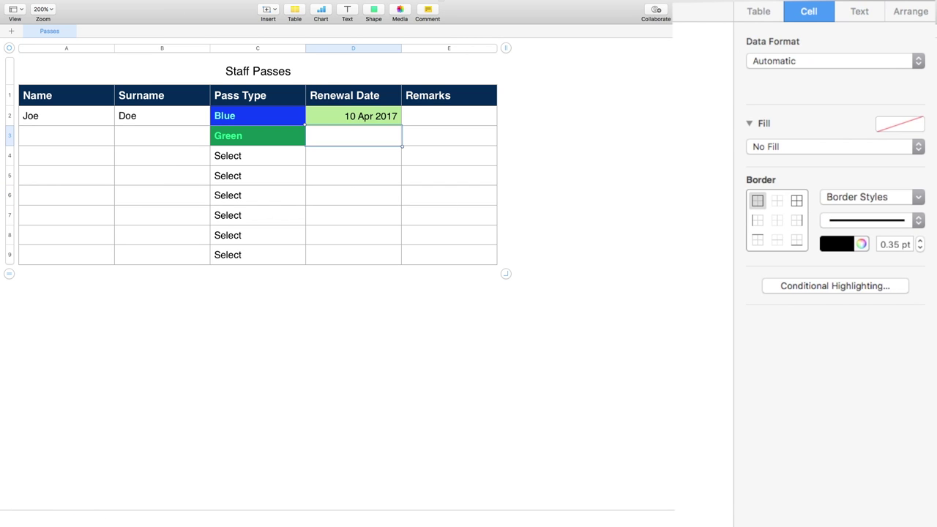
Reorder D2's highlighting rules so the 10-day Red Fill rule is first, 20-day Orange Fill second and 30-day Green Fill last.
left_click(358, 117)
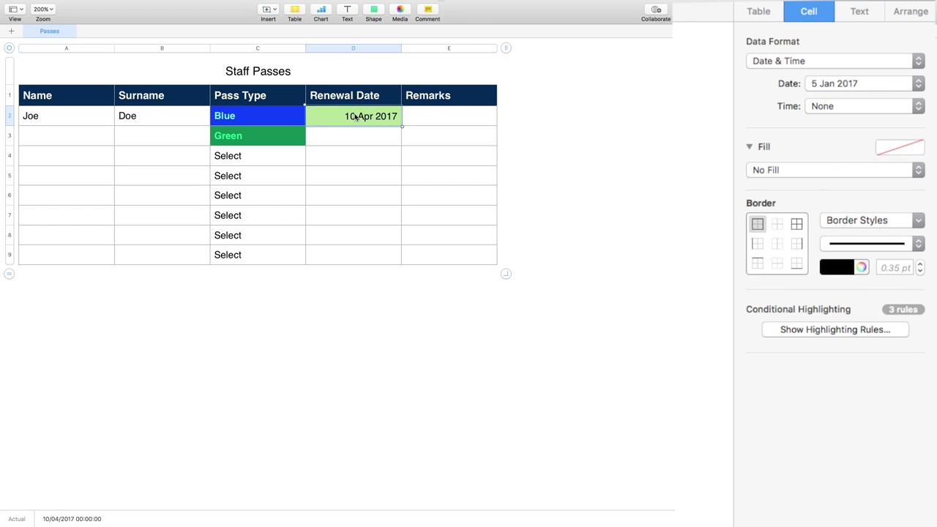
left_click(811, 331)
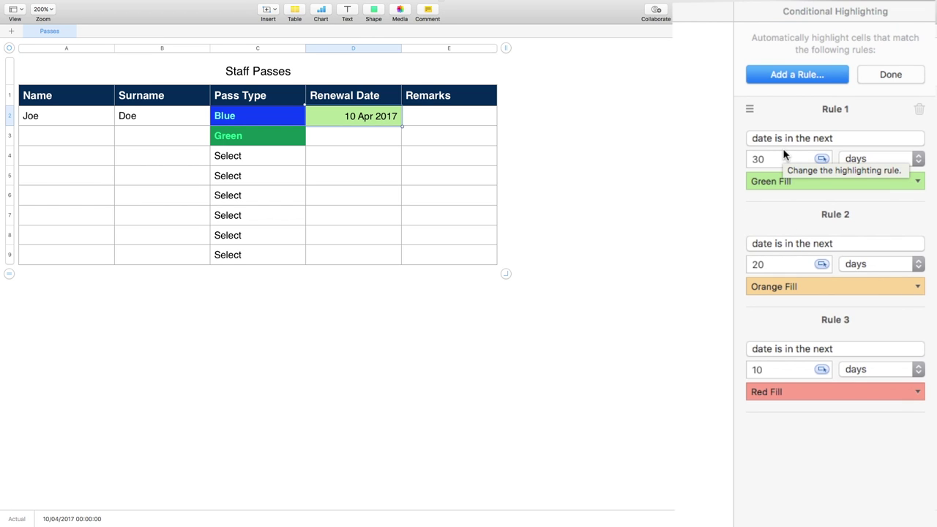
left_click_drag(751, 320, 757, 125)
left_click_drag(749, 320, 749, 219)
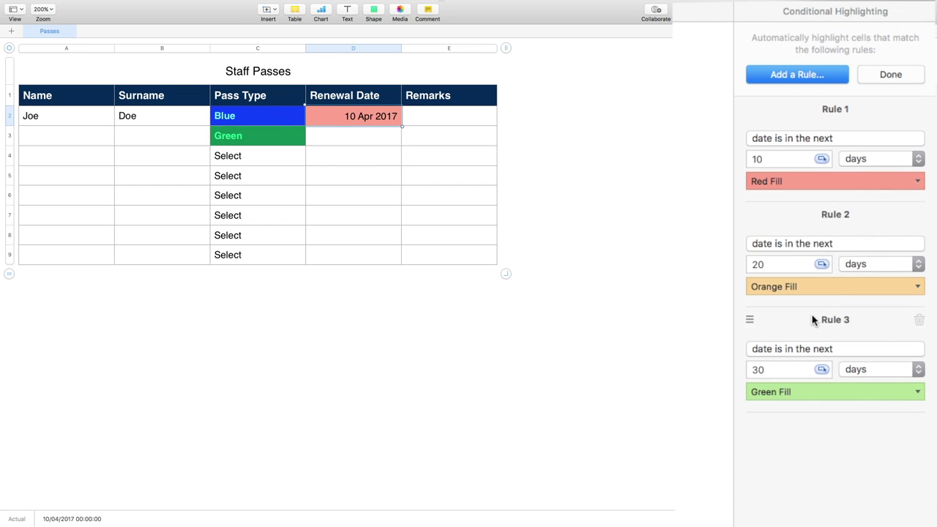
Test the reordered rules by entering 20 Apr and 30 Apr in turn as the renewal date in D2.
double_click(373, 121)
key("Return")
left_click(368, 123)
type("20 apr")
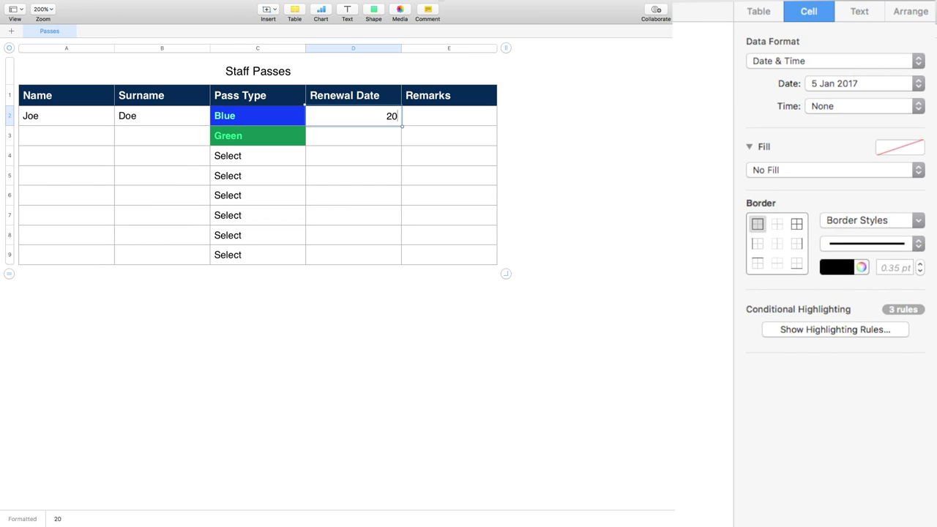
key("Return")
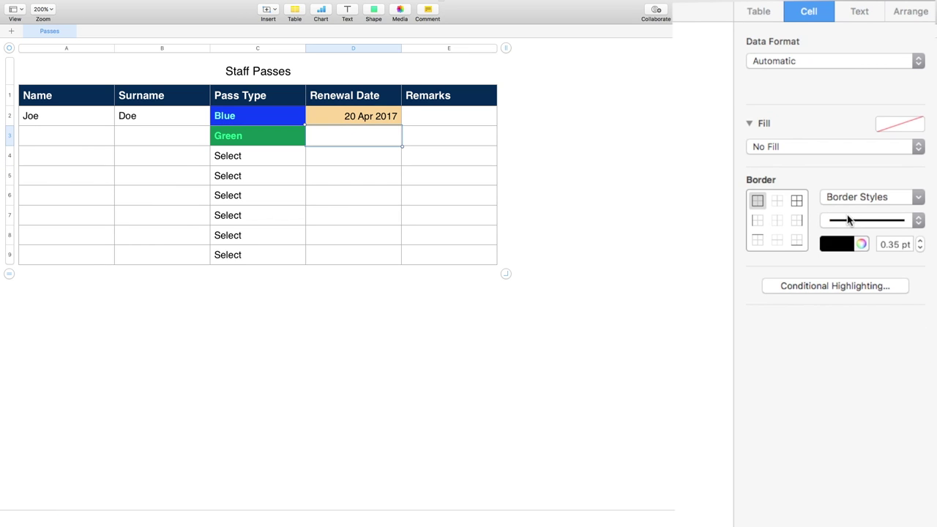
left_click(371, 124)
type("30 apr")
key("Return")
Set D2's renewal date to 8 Apr and autofill the Renewal Date column from D2 down to D9.
left_click(371, 123)
type("0")
key("BackSpace")
type("8 apr")
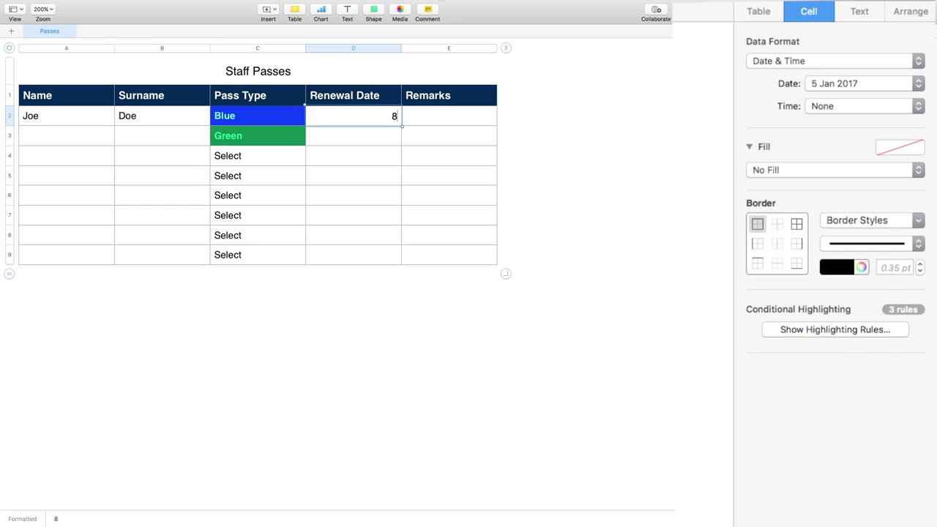
key("Return")
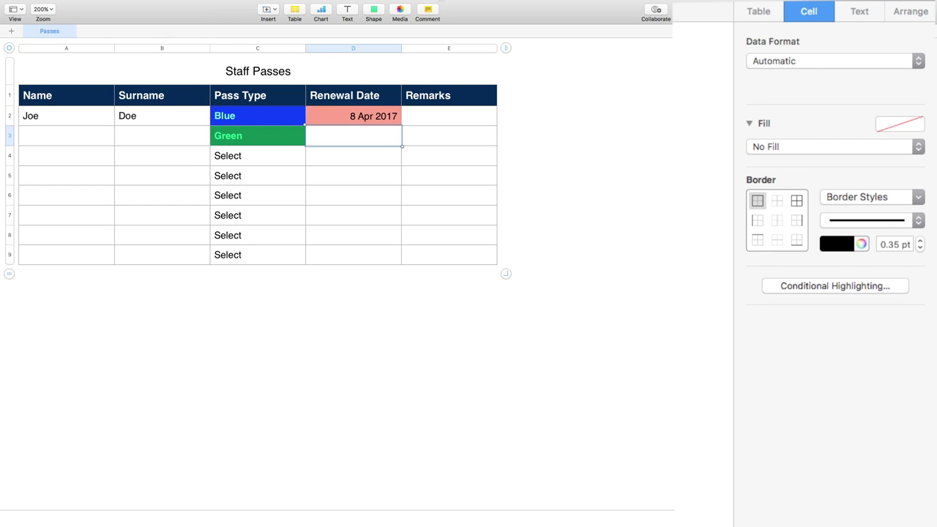
left_click(382, 117)
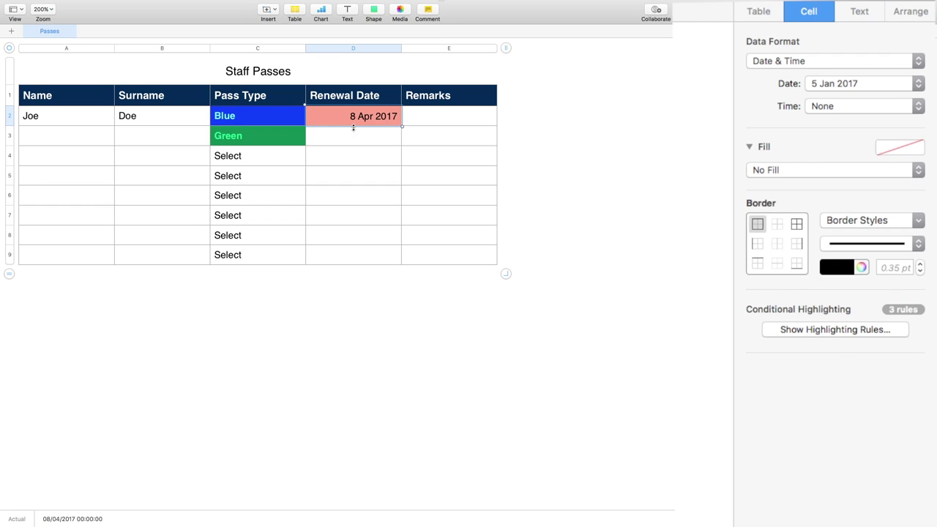
left_click_drag(356, 123, 356, 262)
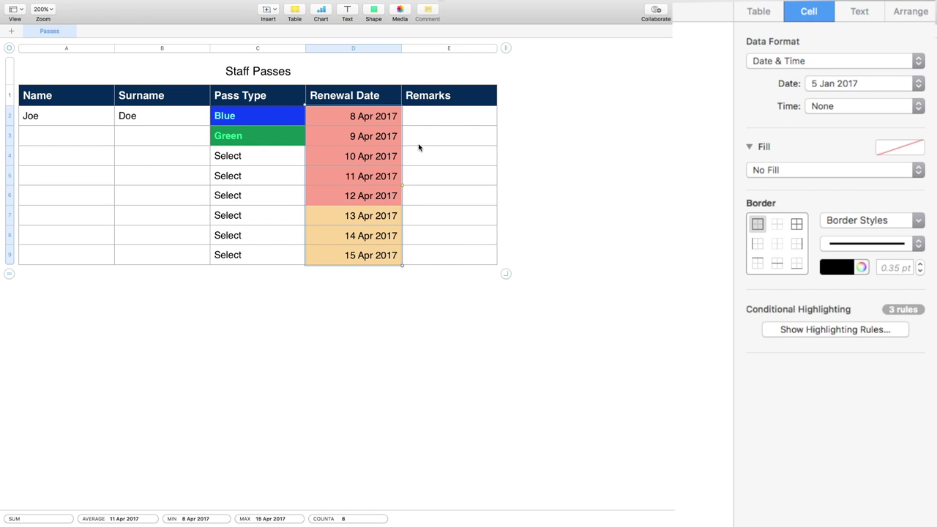
Replace the renewal date in D3 with 20 Apr.
double_click(379, 139)
double_click(404, 156)
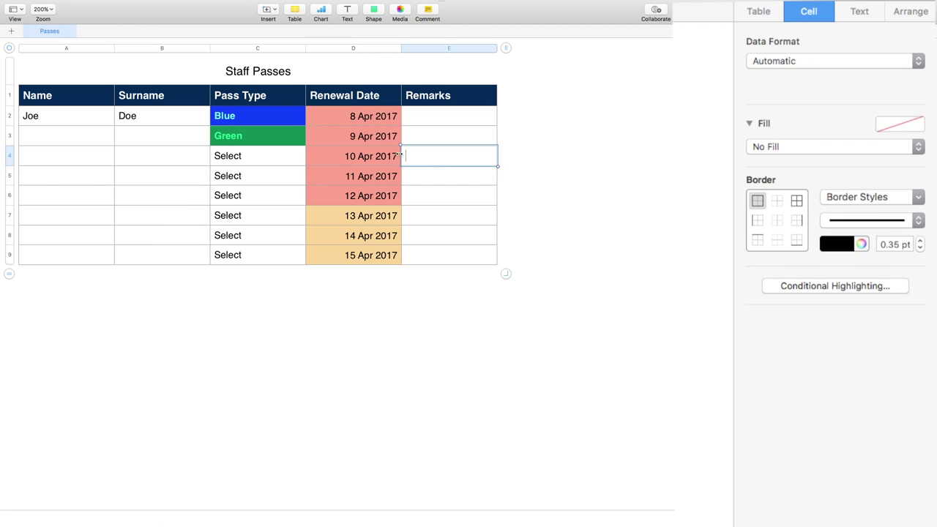
left_click(392, 145)
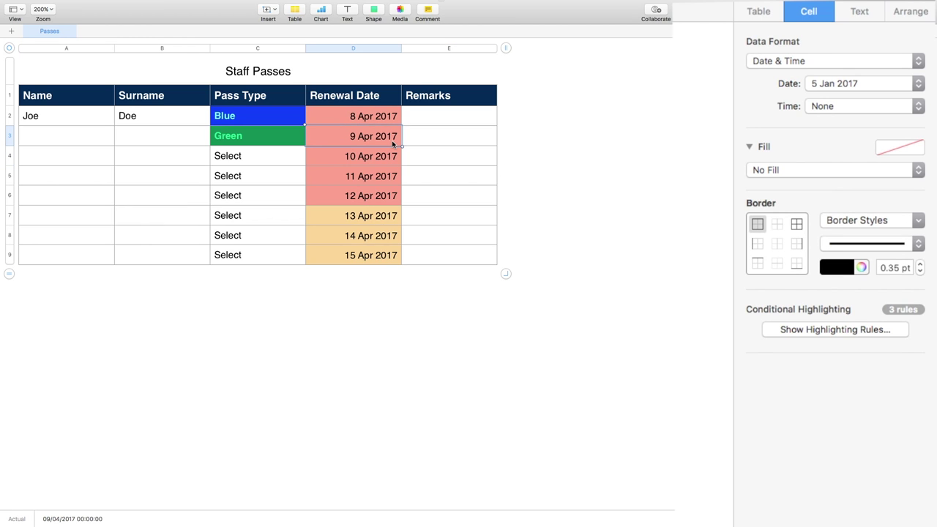
type("20 apr")
key("Return")
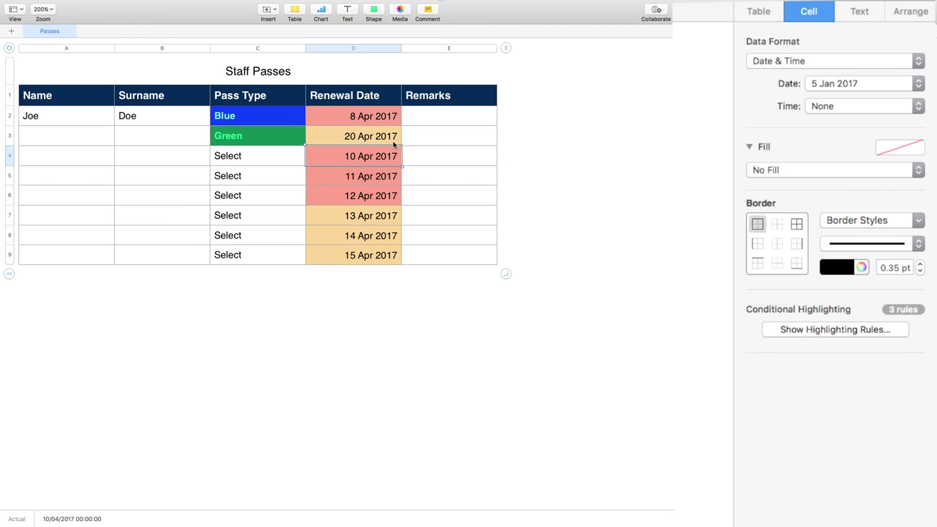
Replace the renewal date in D4 with 30 Apr 2018.
double_click(388, 160)
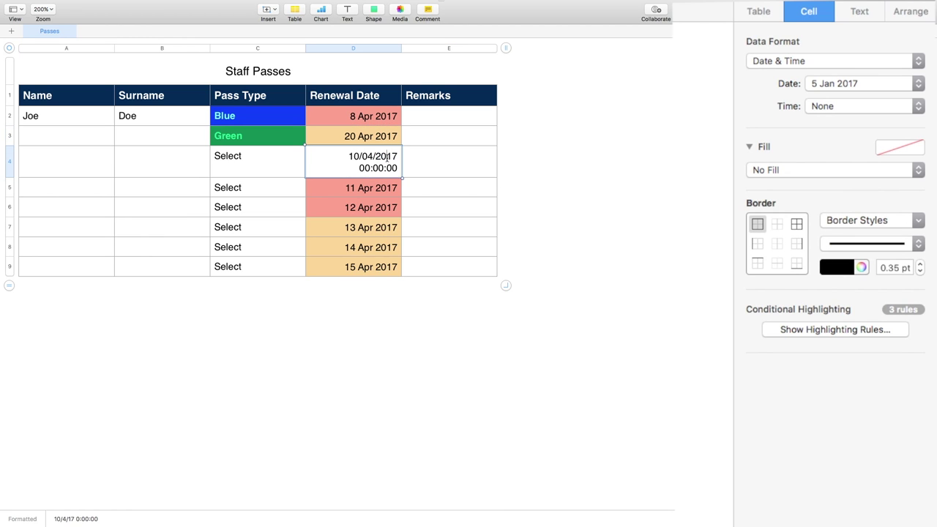
left_click(416, 168)
left_click(377, 161)
type("30")
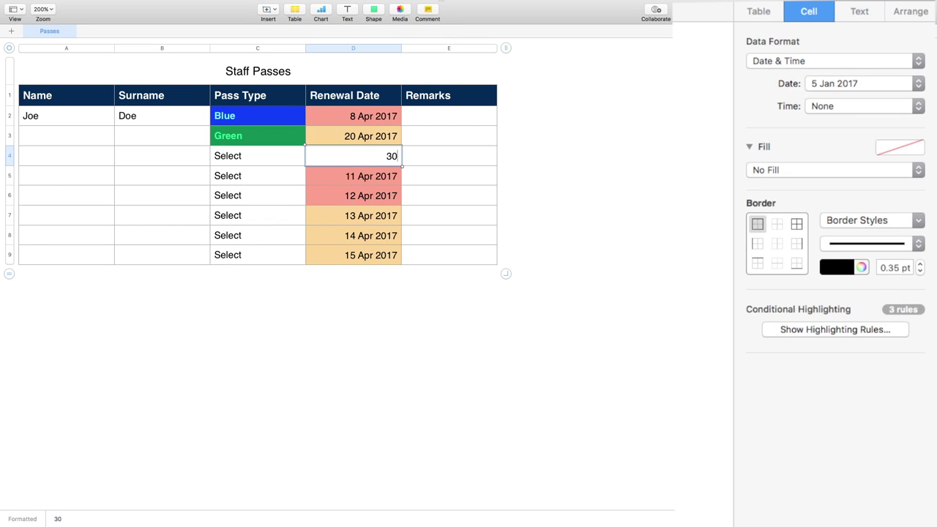
type(" apr 29")
key("BackSpace")
type("018")
key("Return")
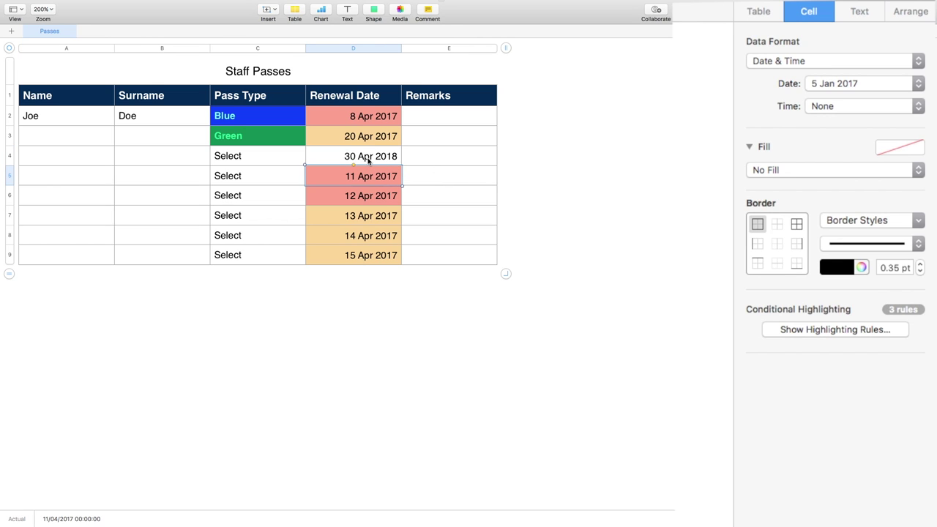
Review the conditional highlighting rules of renewal date cell D2 and pass type cell C2.
left_click(376, 122)
left_click(795, 333)
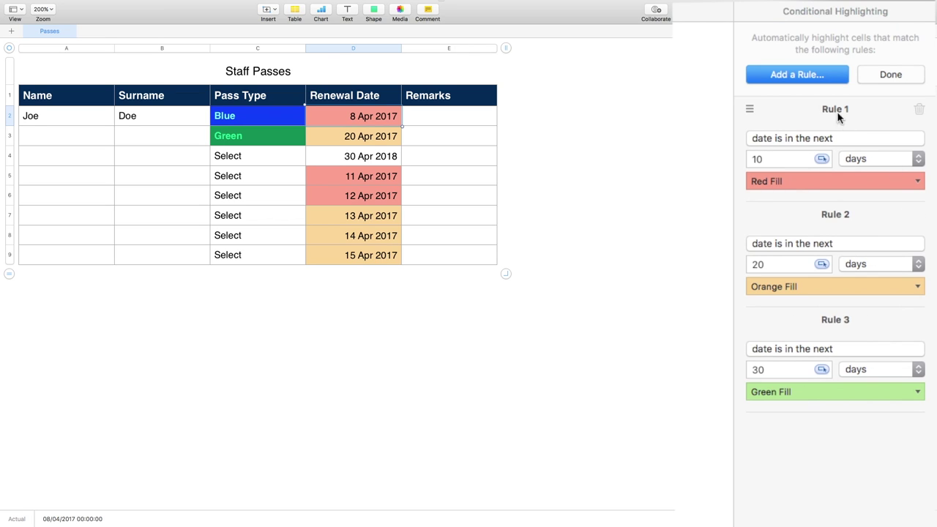
left_click(246, 117)
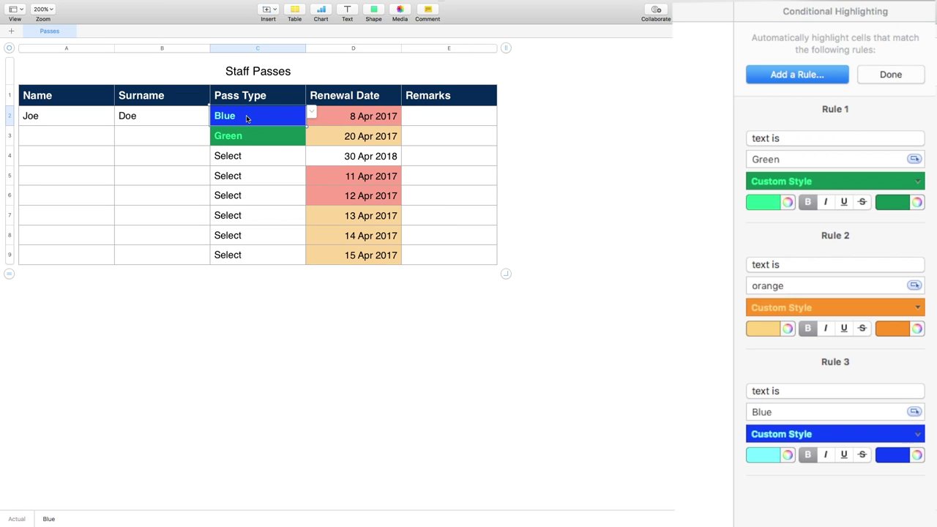